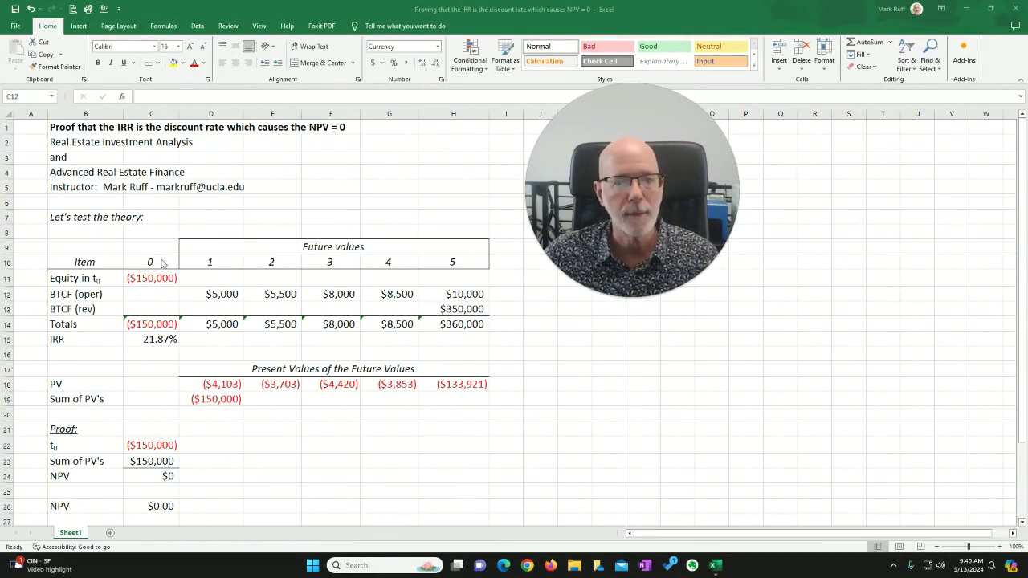
# - Examine the year 0 equity, the operating cash flows for years 1 to 5 and the year 5 reversion cash flow
pyautogui.click(158, 289)
pyautogui.click(155, 279)
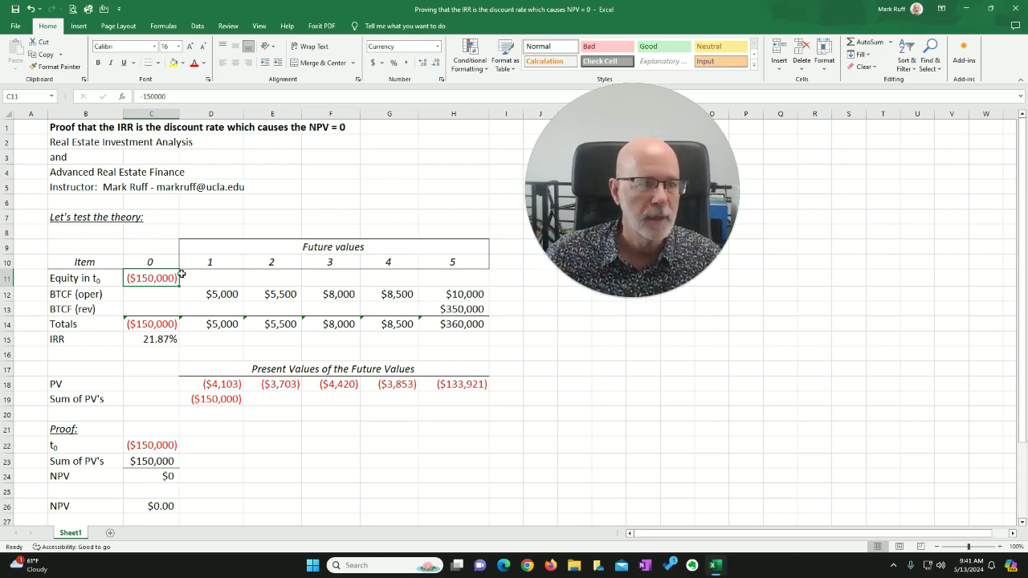
pyautogui.click(157, 262)
pyautogui.click(152, 278)
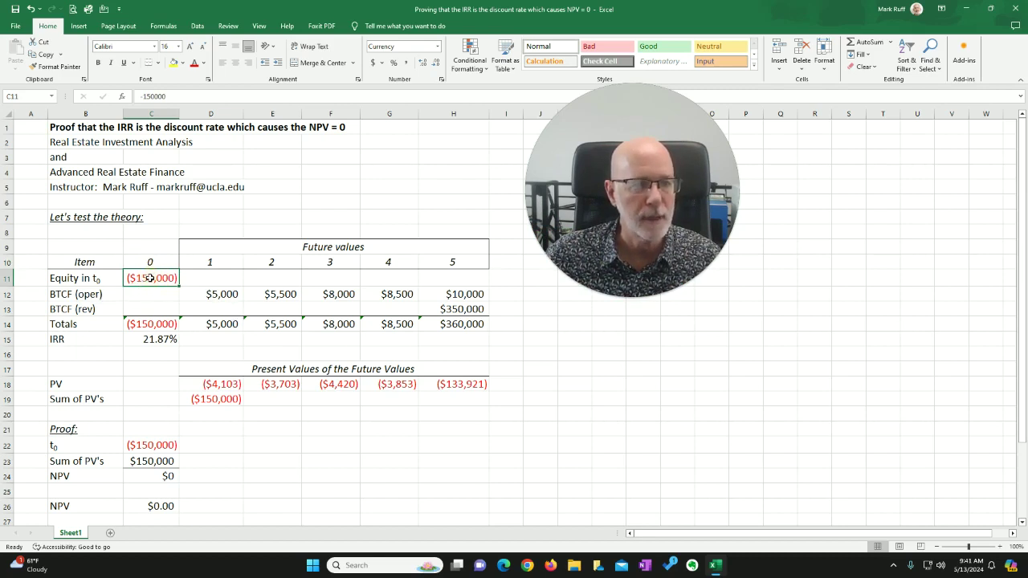
pyautogui.moveTo(201, 294); pyautogui.dragTo(456, 295)
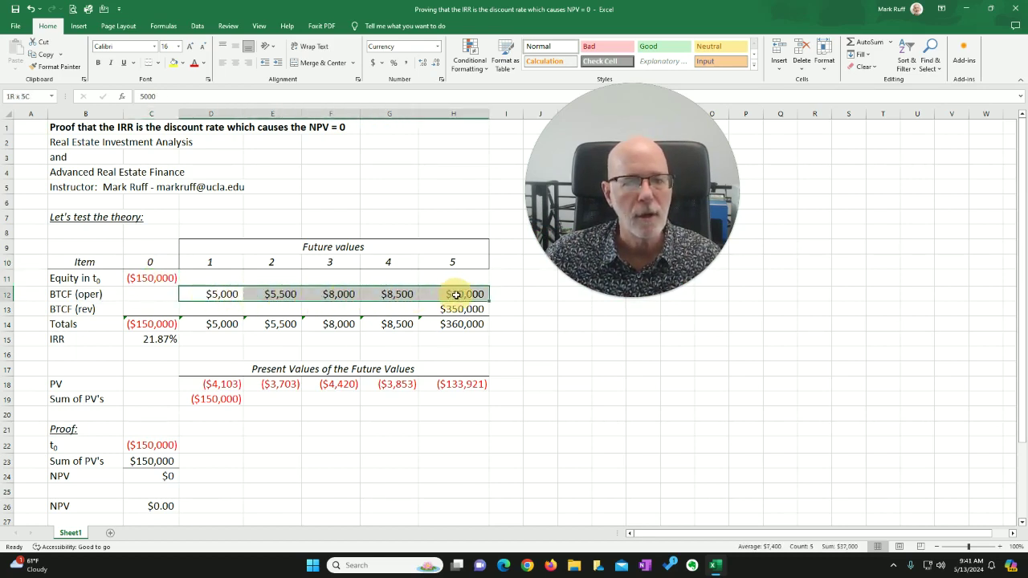
pyautogui.click(80, 297)
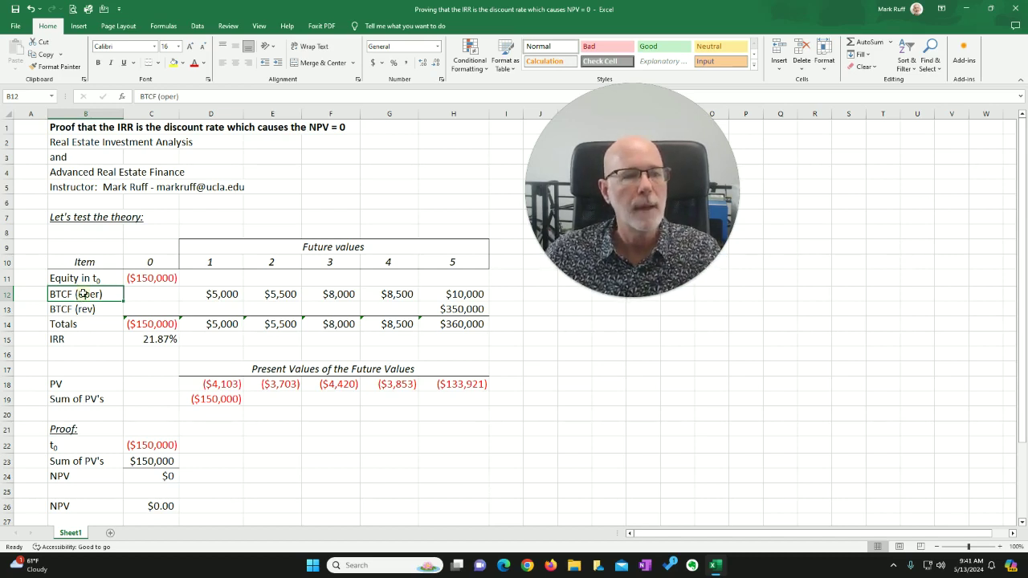
pyautogui.moveTo(221, 293); pyautogui.dragTo(465, 295)
pyautogui.click(465, 296)
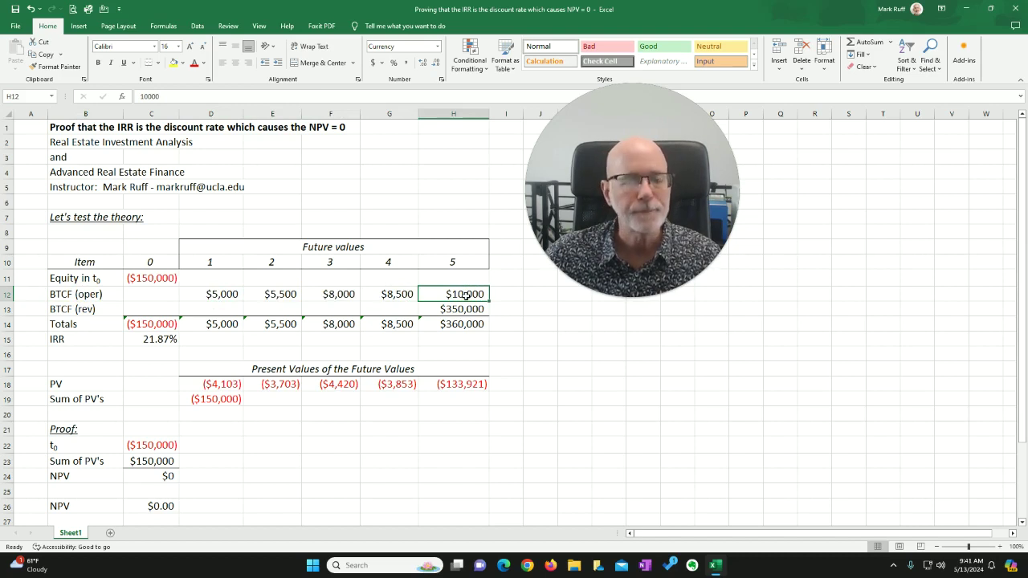
pyautogui.click(466, 310)
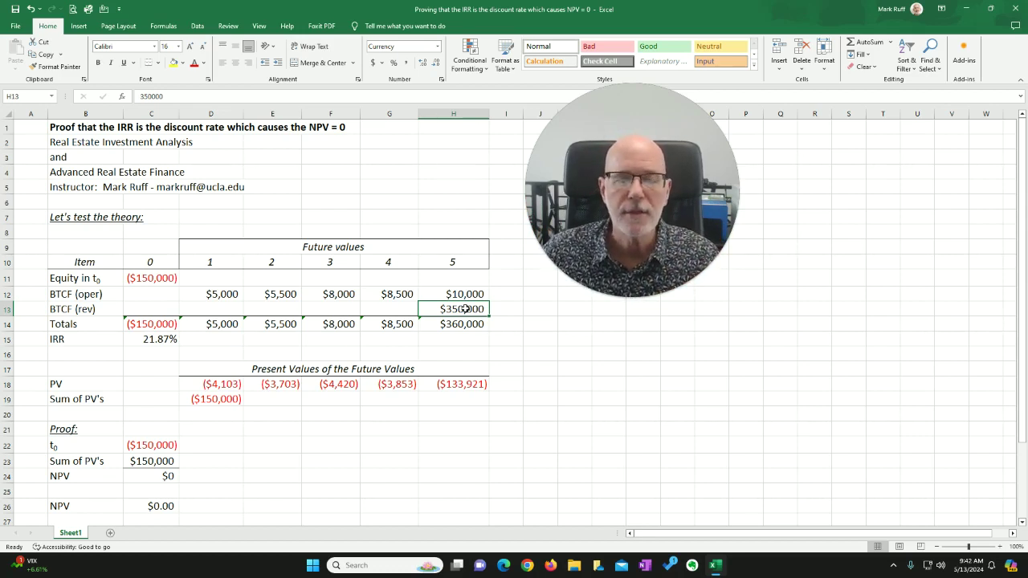
pyautogui.click(442, 277)
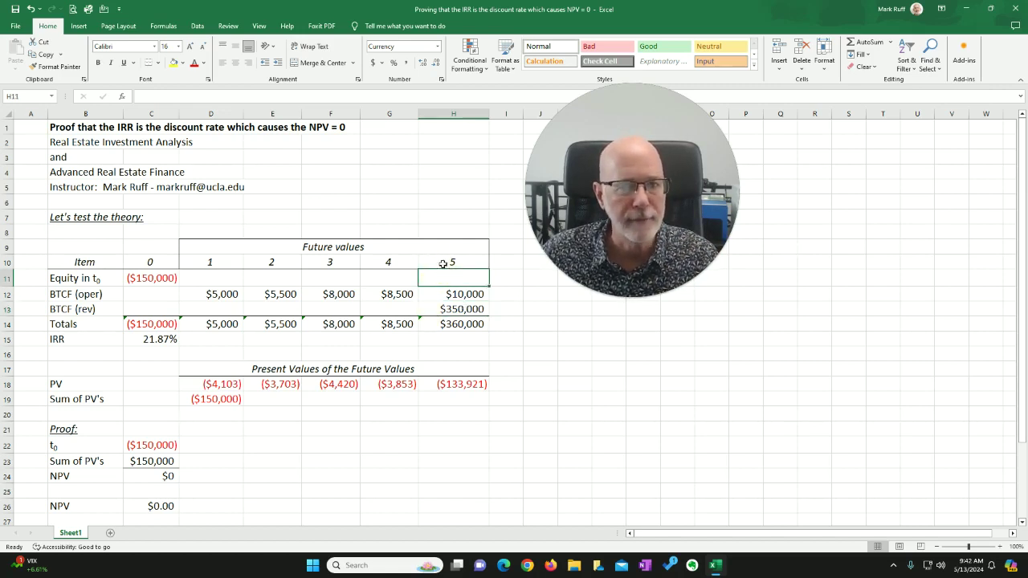
pyautogui.click(442, 309)
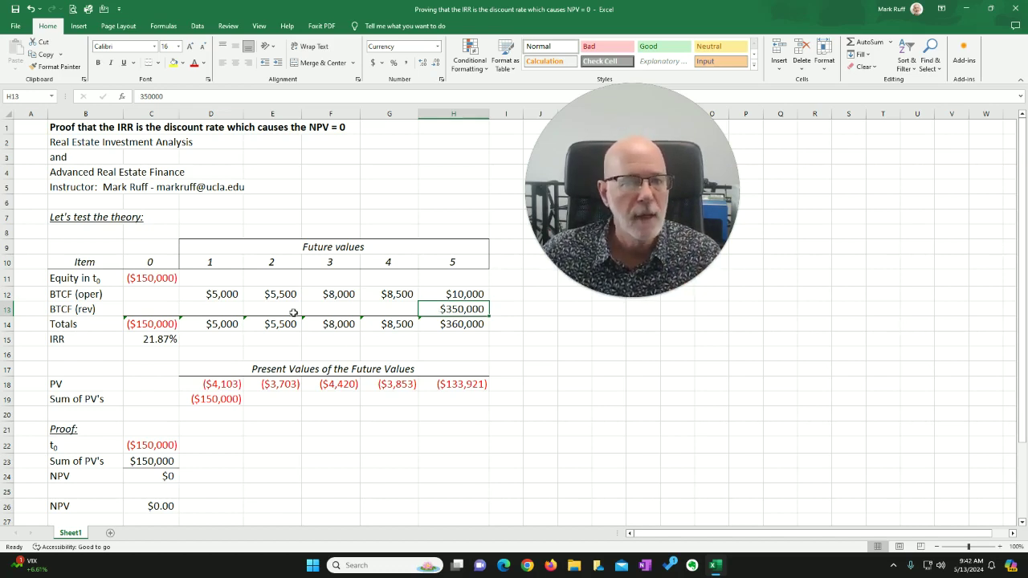
# - Review the cash flow timeline from the initial equity through the yearly operating amounts to the year 5 reversion
pyautogui.click(152, 279)
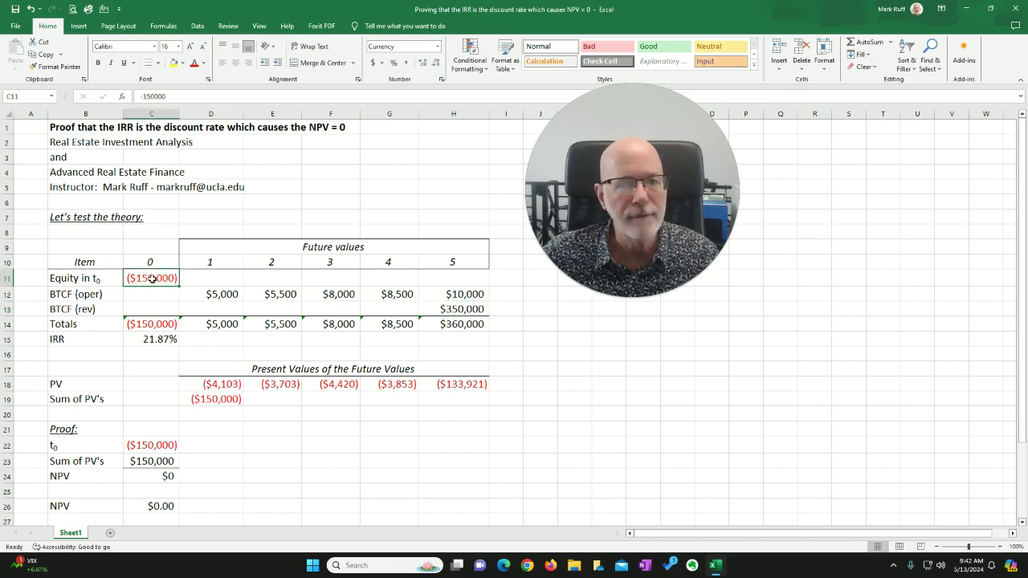
pyautogui.moveTo(213, 264); pyautogui.dragTo(452, 264)
pyautogui.moveTo(205, 294); pyautogui.dragTo(464, 294)
pyautogui.click(450, 293)
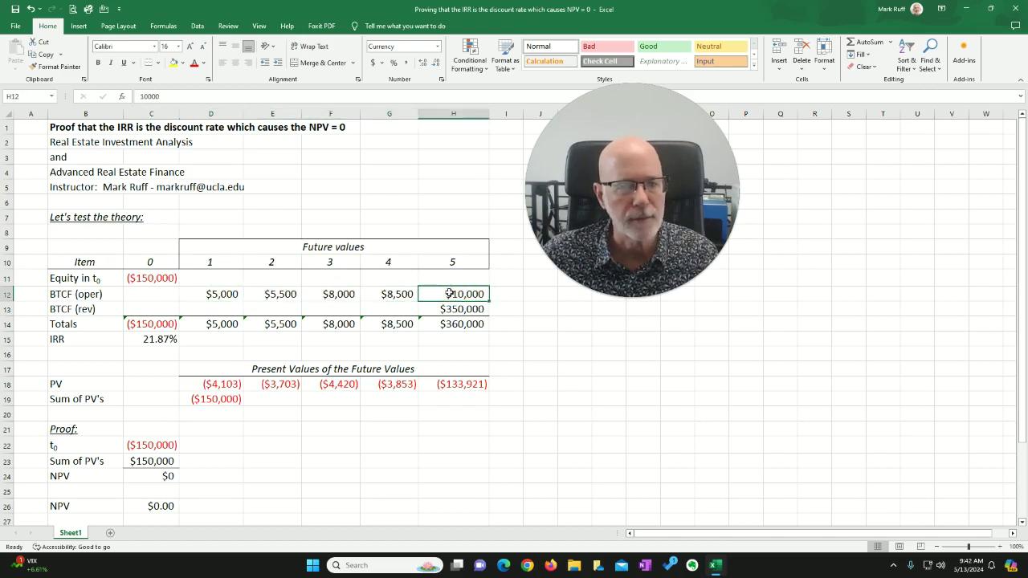
pyautogui.click(459, 265)
pyautogui.click(467, 309)
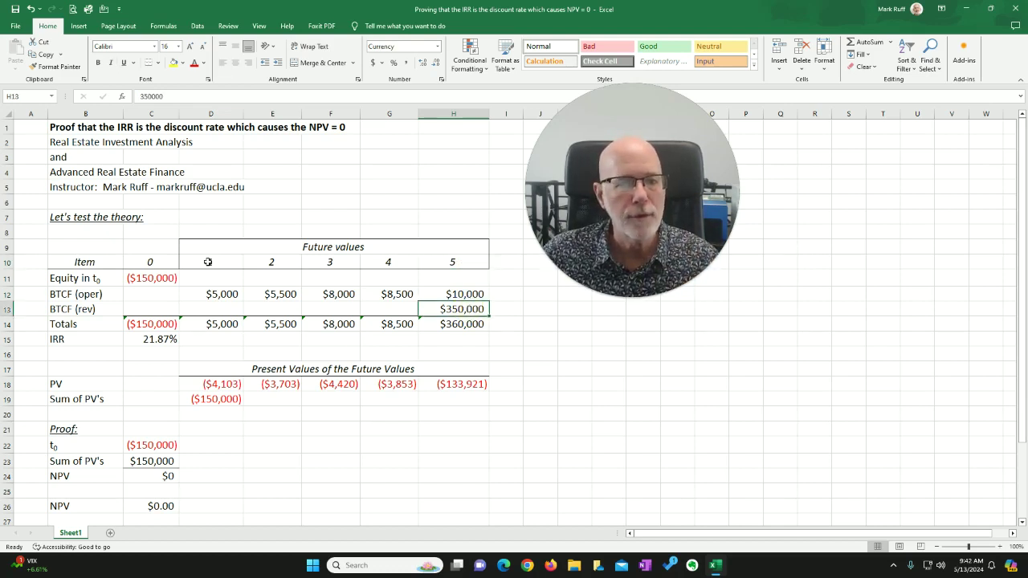
# - Examine the Totals row for years 0 to 5, including how year 5 combines the operating and reversion cash flows
pyautogui.moveTo(210, 262); pyautogui.dragTo(448, 263)
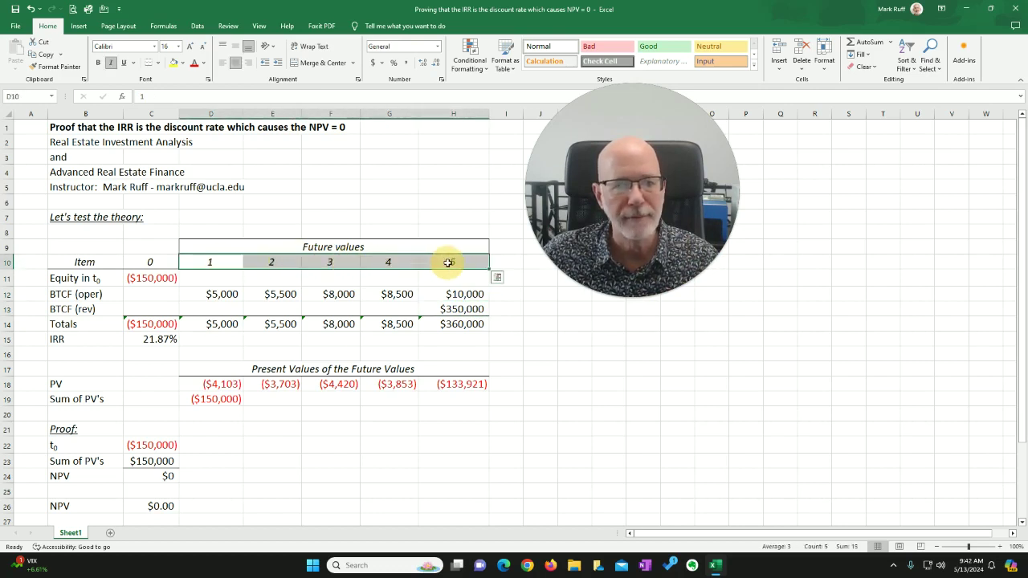
pyautogui.click(211, 323)
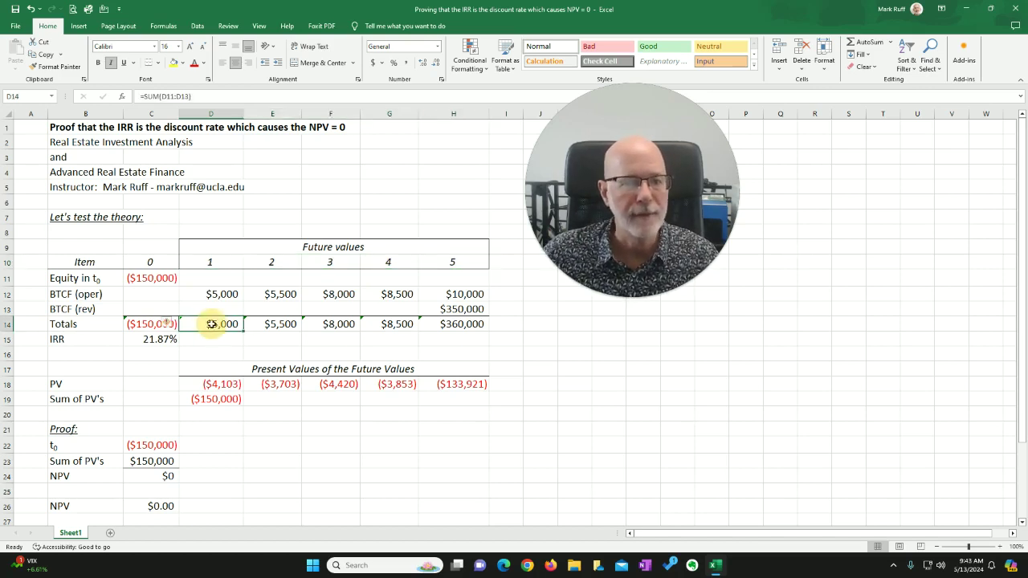
pyautogui.click(272, 261)
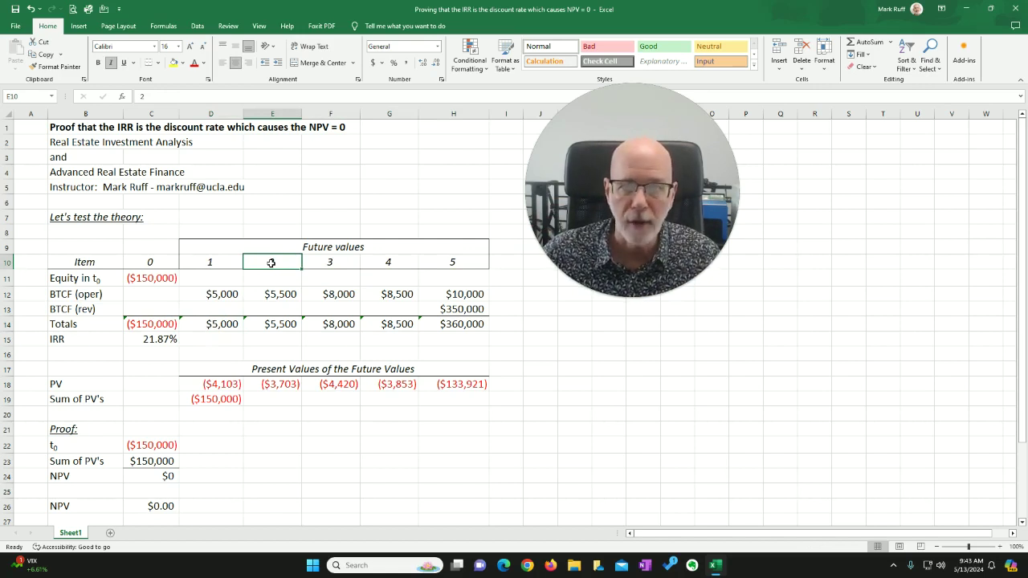
pyautogui.click(275, 324)
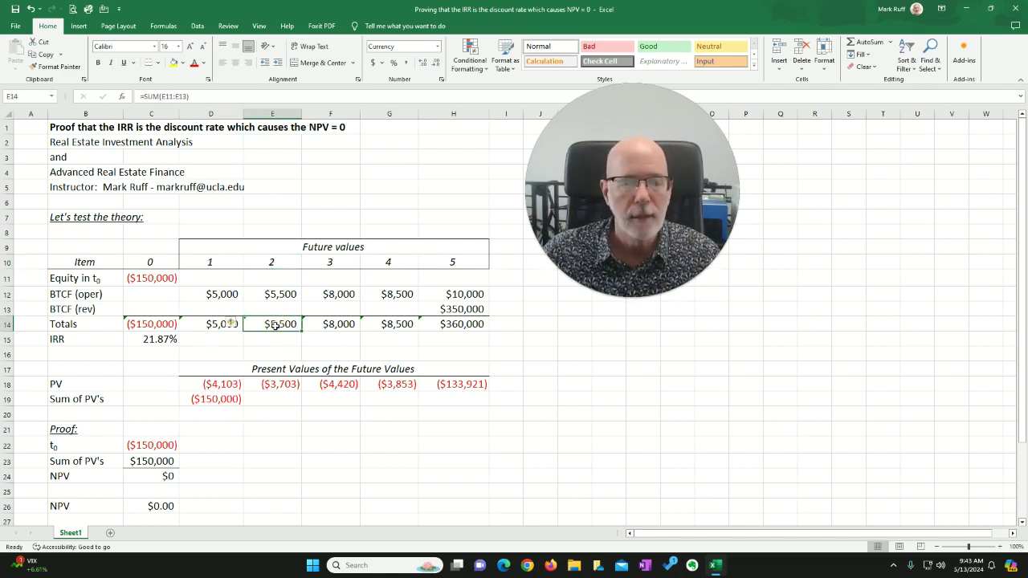
pyautogui.click(444, 326)
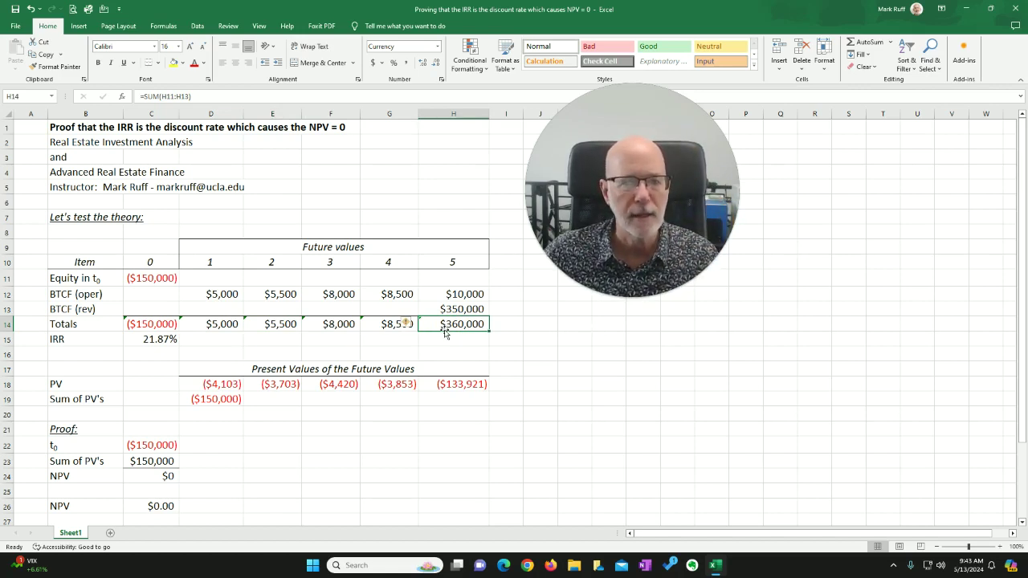
pyautogui.click(452, 294)
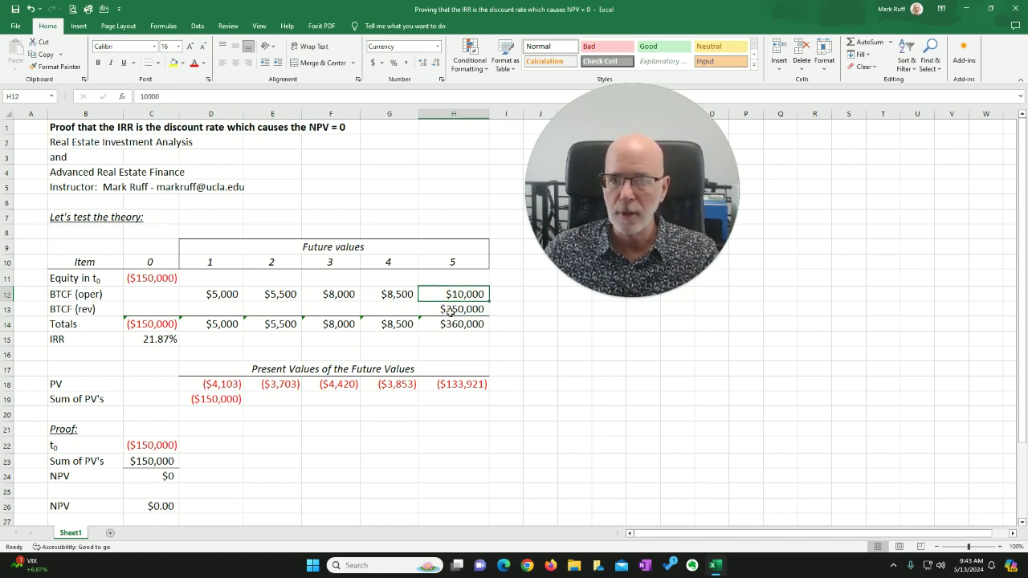
pyautogui.click(452, 312)
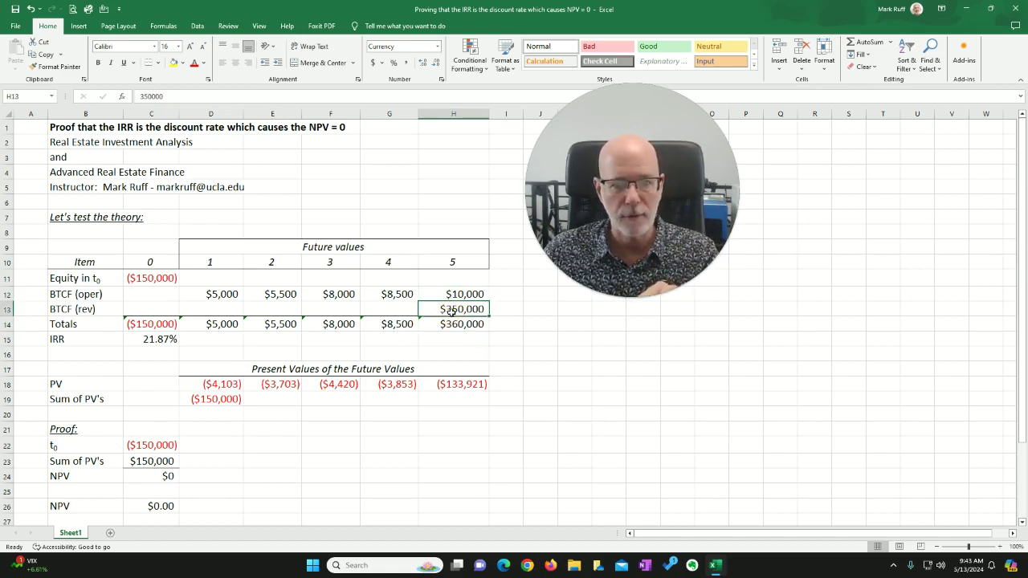
pyautogui.click(450, 323)
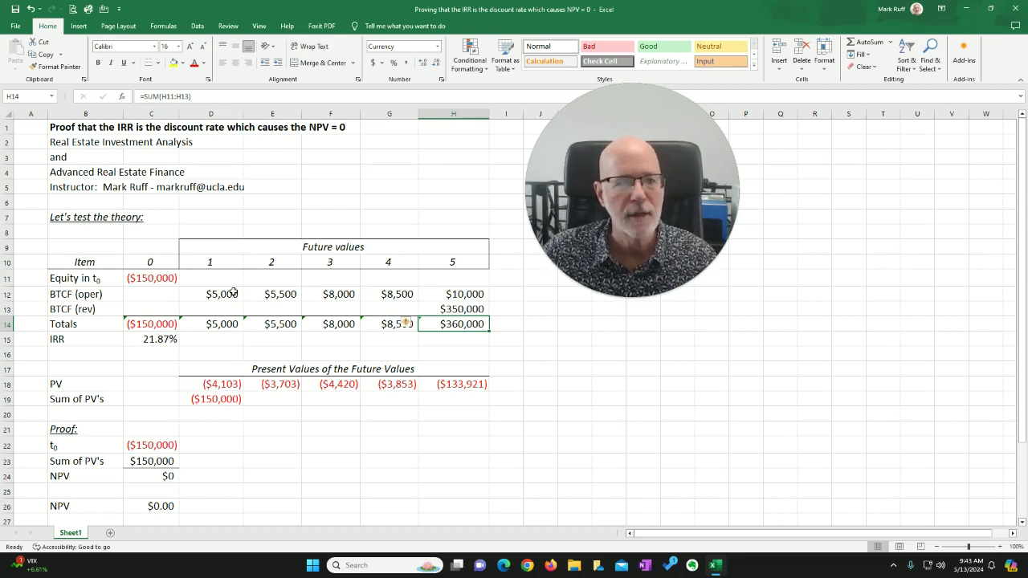
pyautogui.click(136, 323)
pyautogui.click(146, 261)
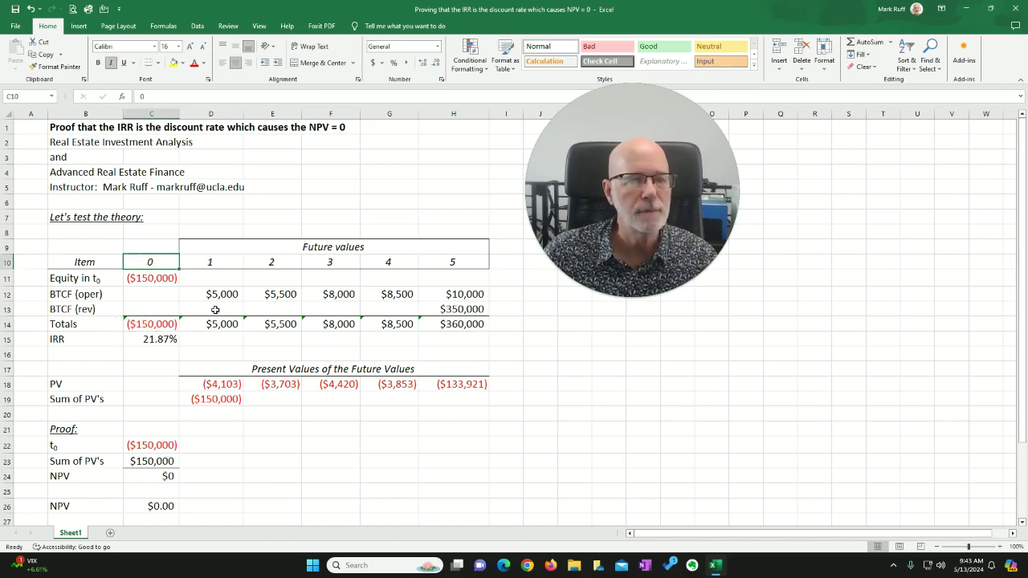
pyautogui.moveTo(207, 323); pyautogui.dragTo(454, 324)
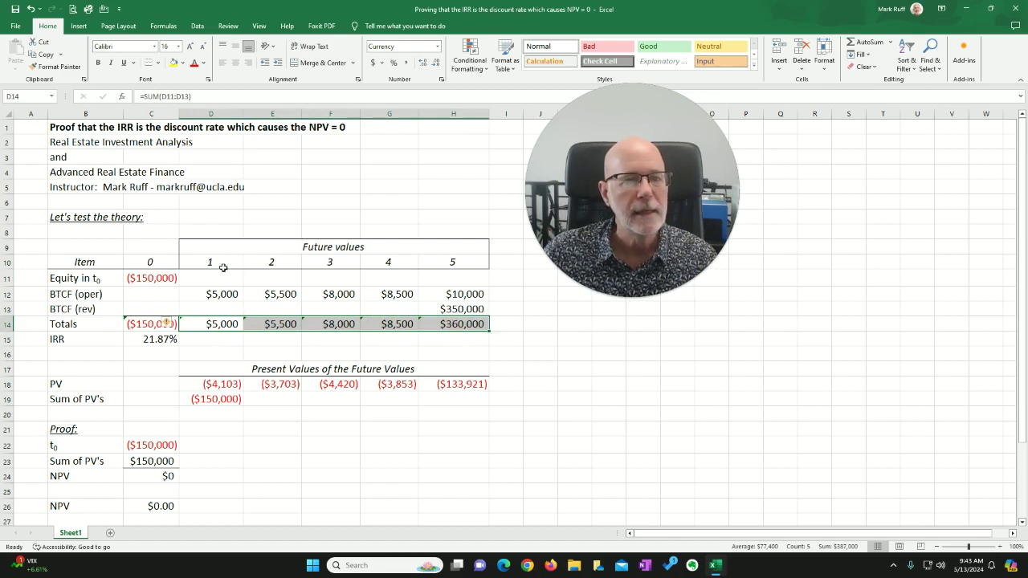
pyautogui.moveTo(216, 262); pyautogui.dragTo(460, 262)
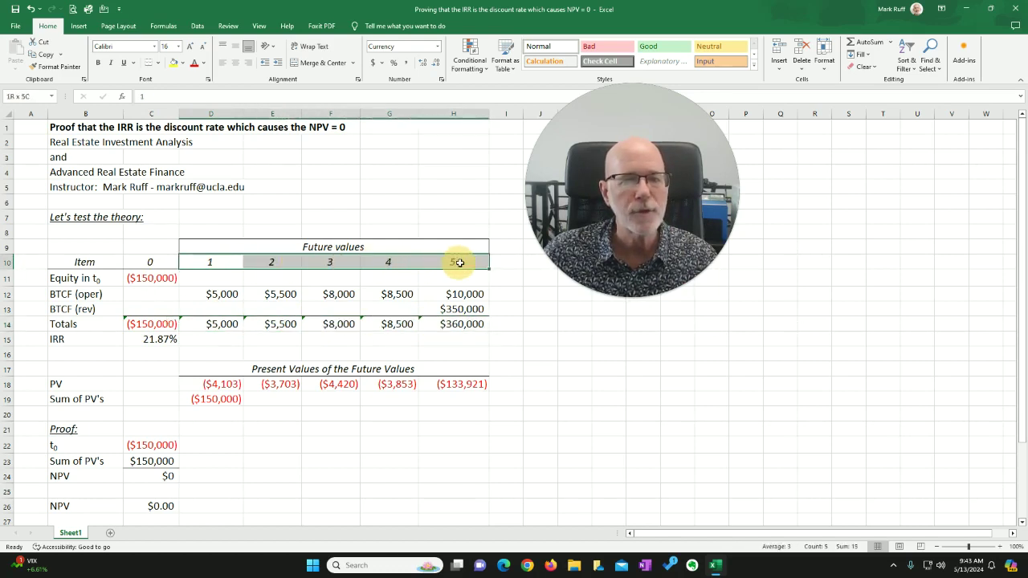
pyautogui.click(218, 322)
# - Clear the IRR result in C15 and rebuild it as =IRR(C14:H14) from the Totals row
pyautogui.click(140, 338)
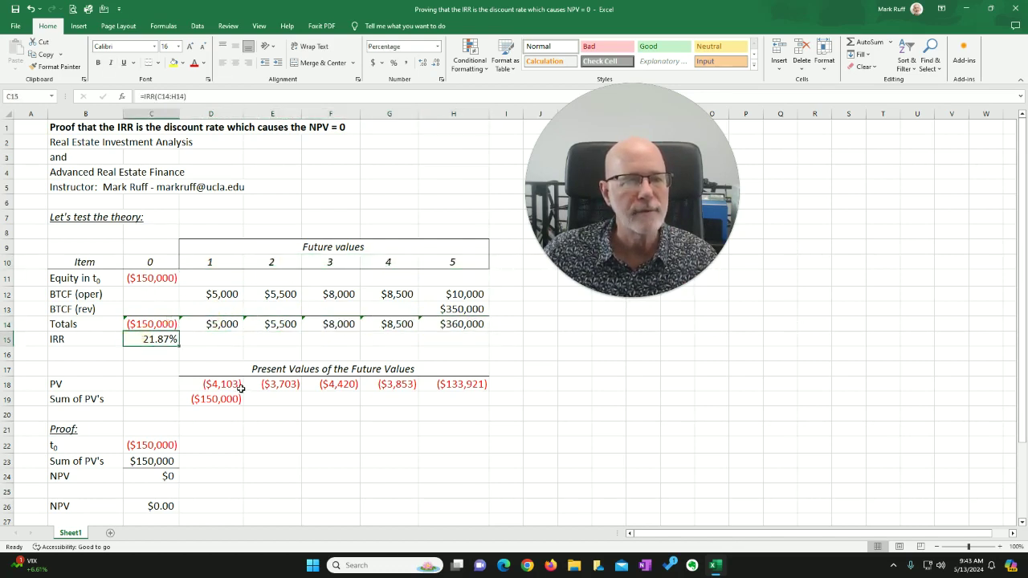
pyautogui.click(158, 339)
pyautogui.press('Delete')
pyautogui.click(158, 339)
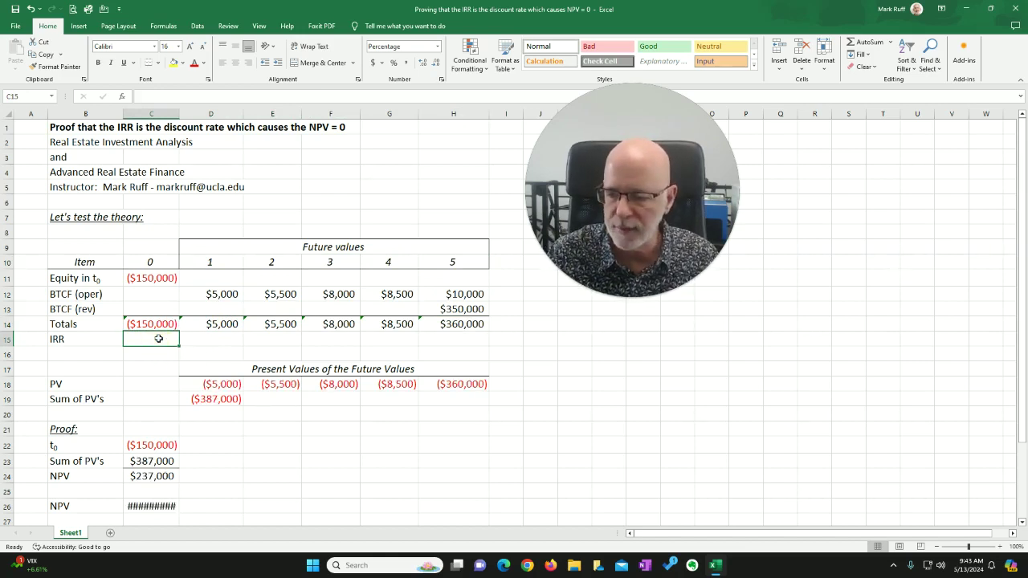
pyautogui.write('=irr')
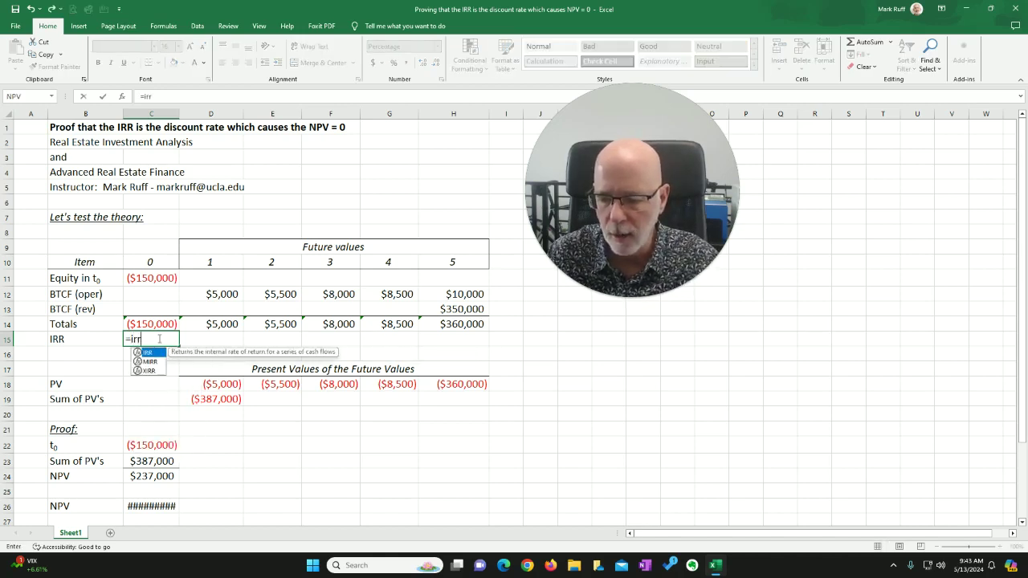
pyautogui.write('(')
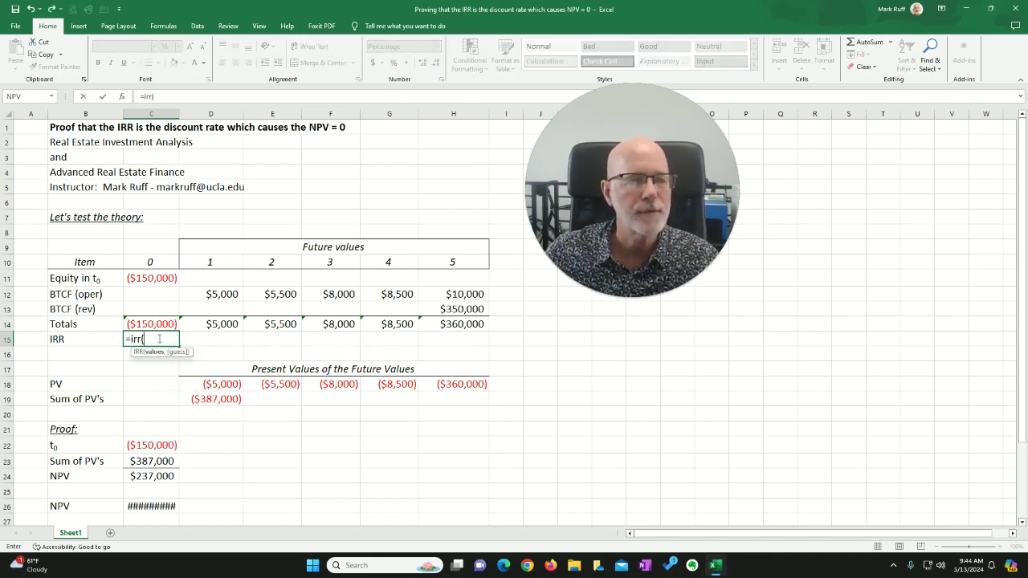
pyautogui.moveTo(139, 323); pyautogui.dragTo(470, 324)
pyautogui.write(')')
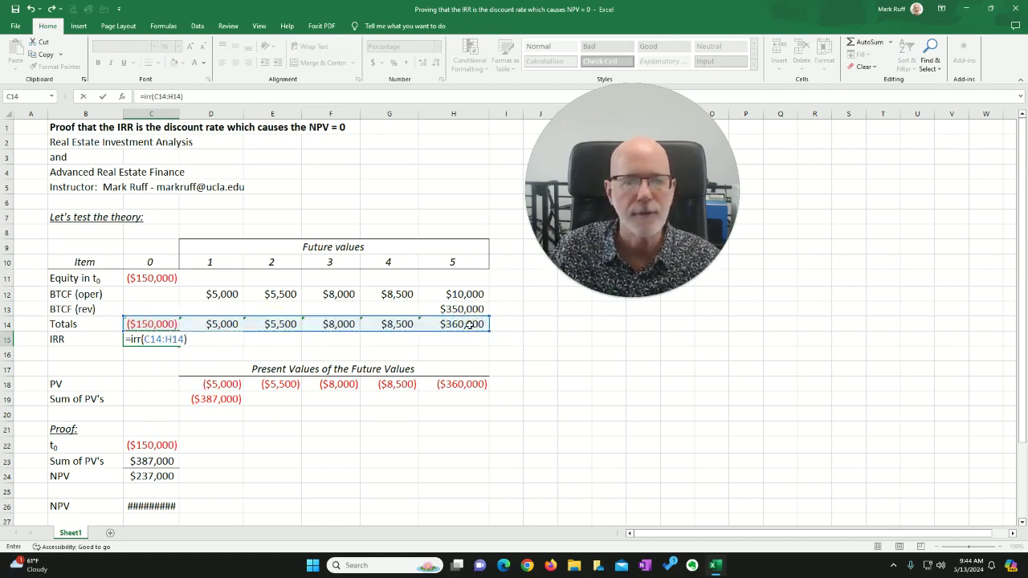
pyautogui.press('Return')
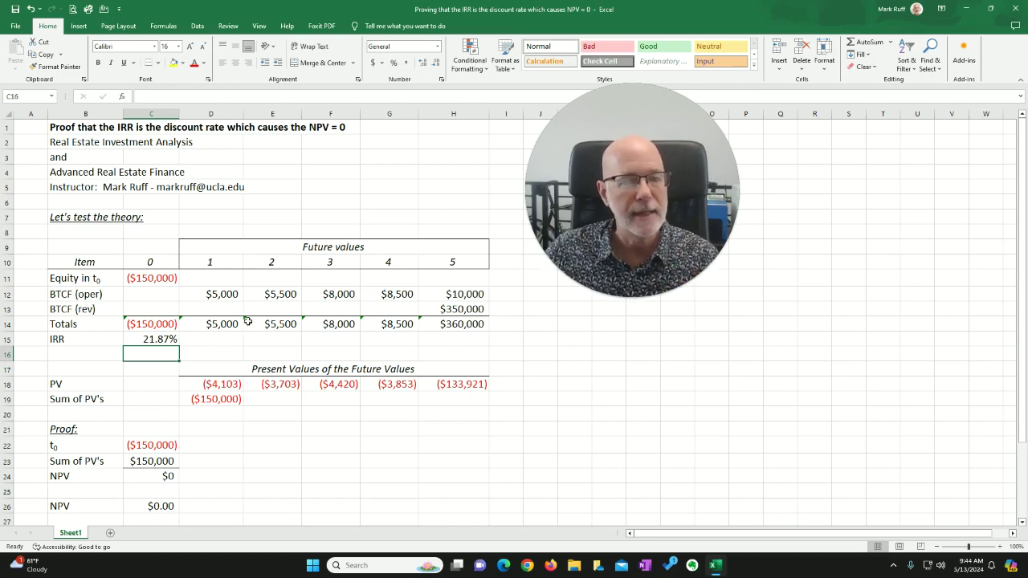
# - Examine the IRR cell and how each total cash flow in the Totals row lines up with its period number from 1 to 5
pyautogui.click(143, 339)
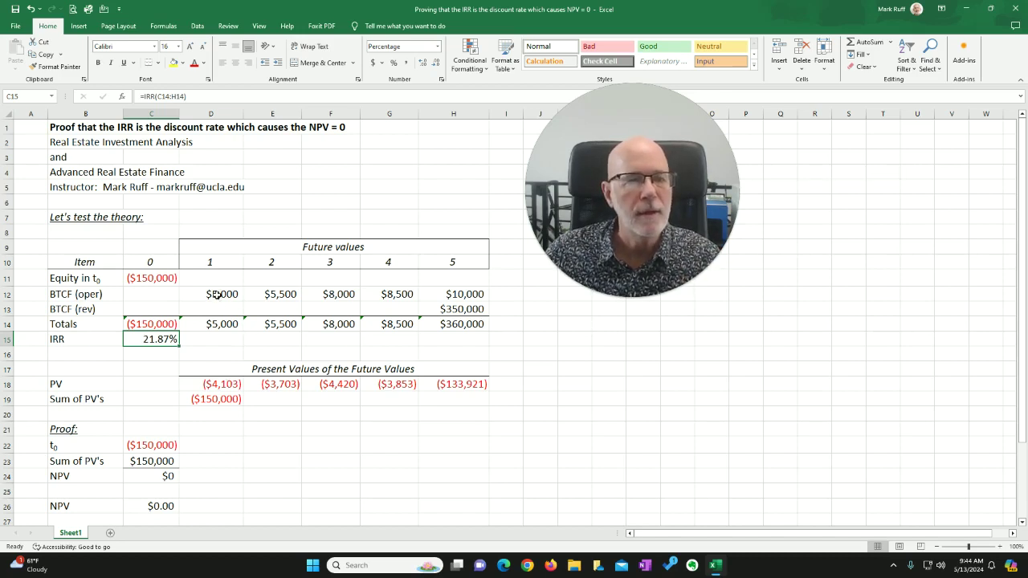
pyautogui.moveTo(217, 295); pyautogui.dragTo(448, 296)
pyautogui.click(457, 310)
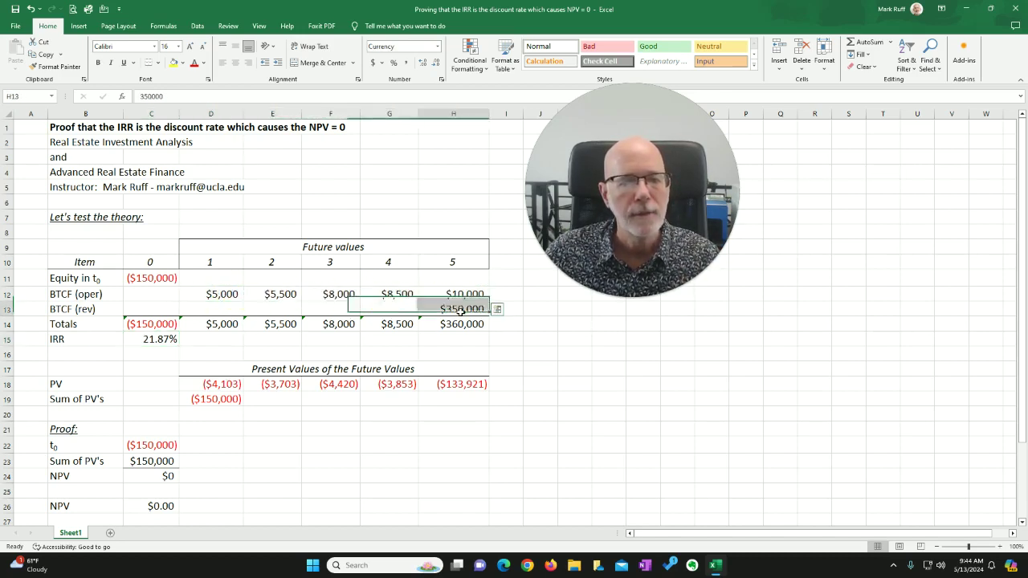
pyautogui.click(205, 262)
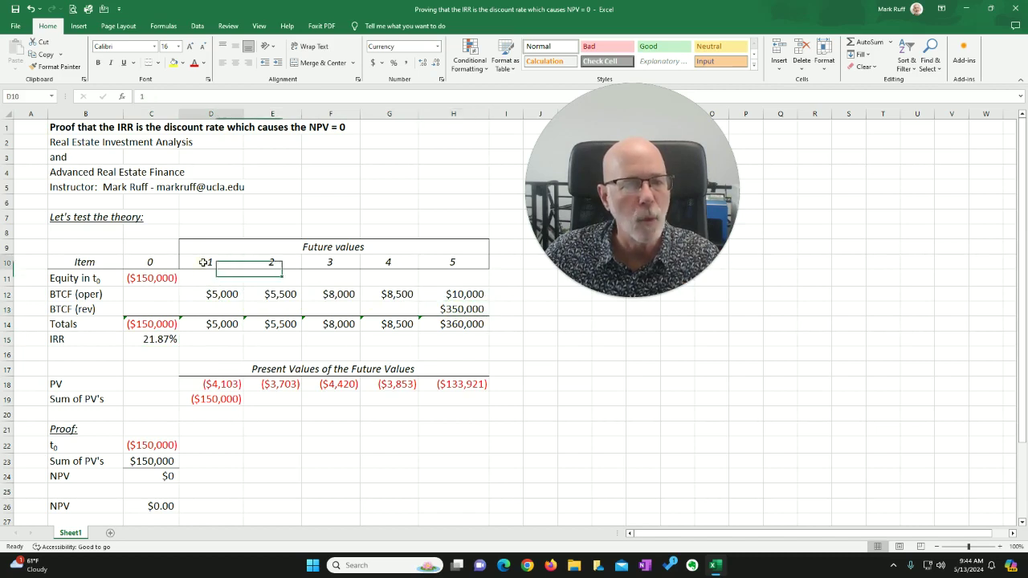
pyautogui.click(214, 324)
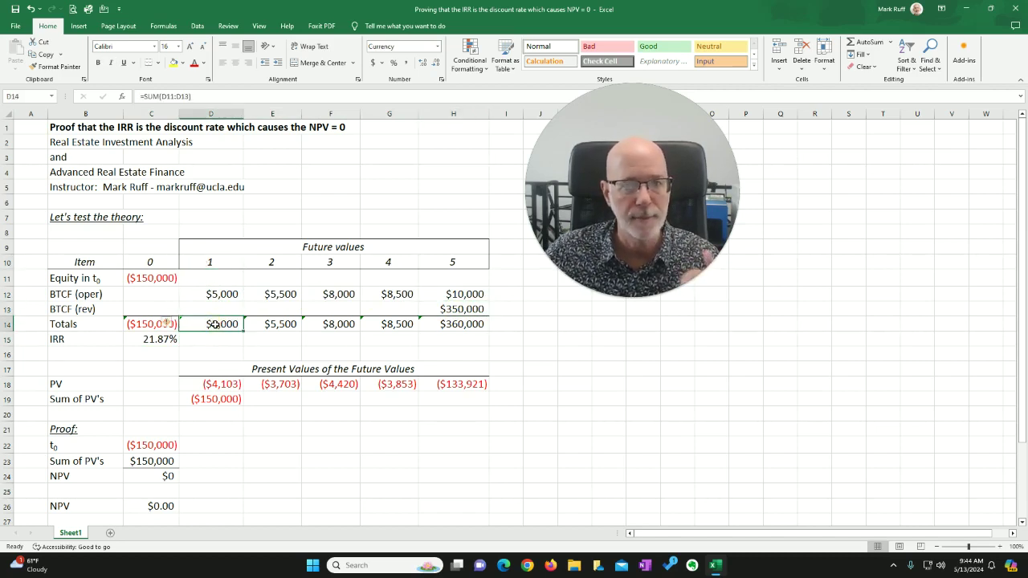
pyautogui.click(272, 261)
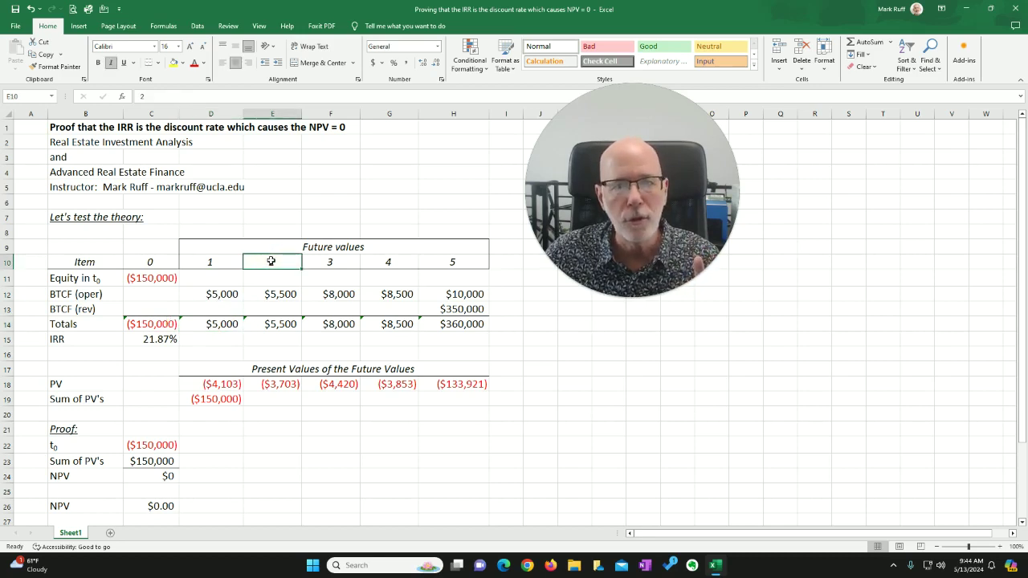
pyautogui.click(277, 323)
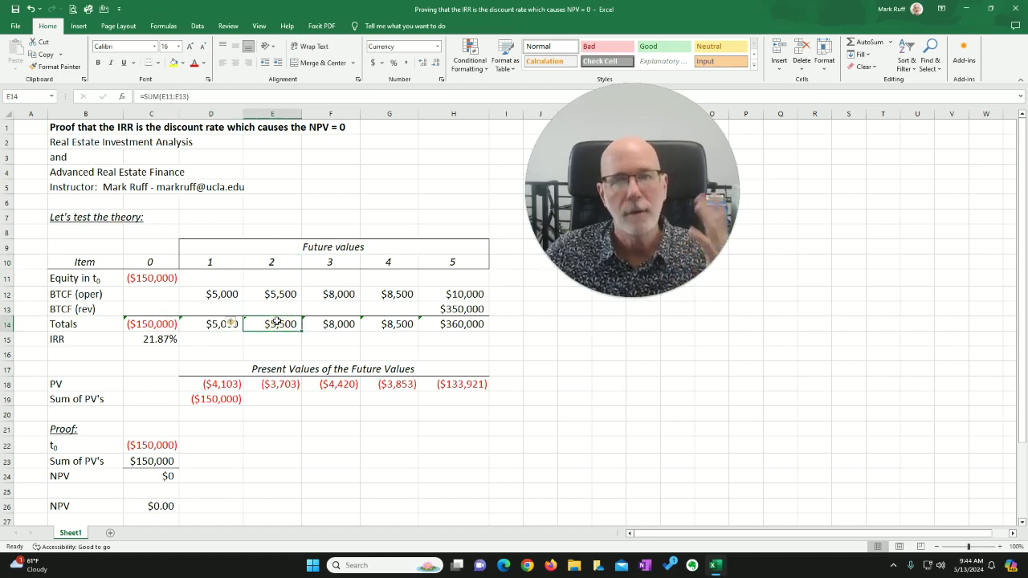
pyautogui.click(343, 263)
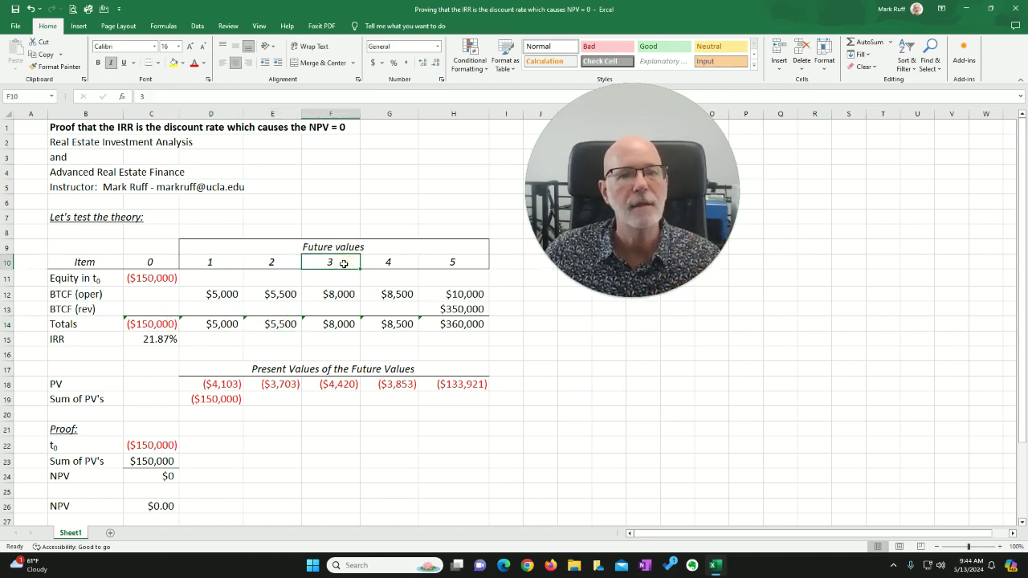
pyautogui.click(332, 324)
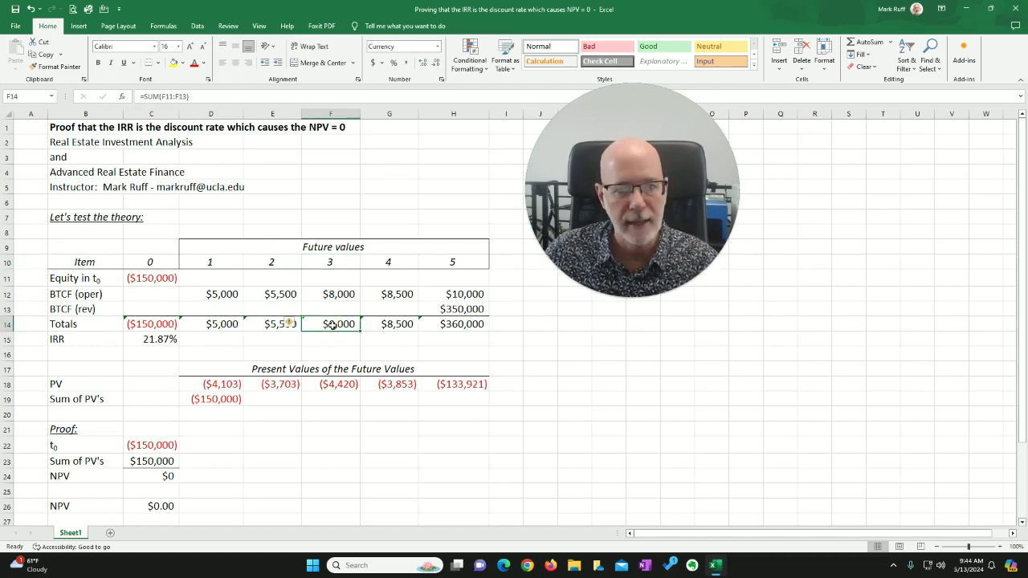
pyautogui.click(443, 267)
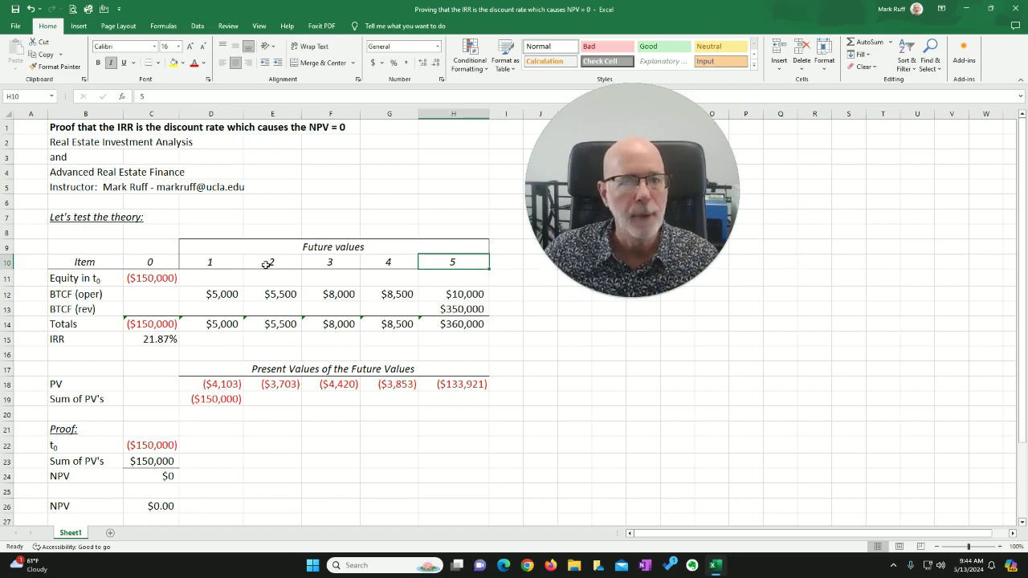
pyautogui.moveTo(210, 265); pyautogui.dragTo(456, 262)
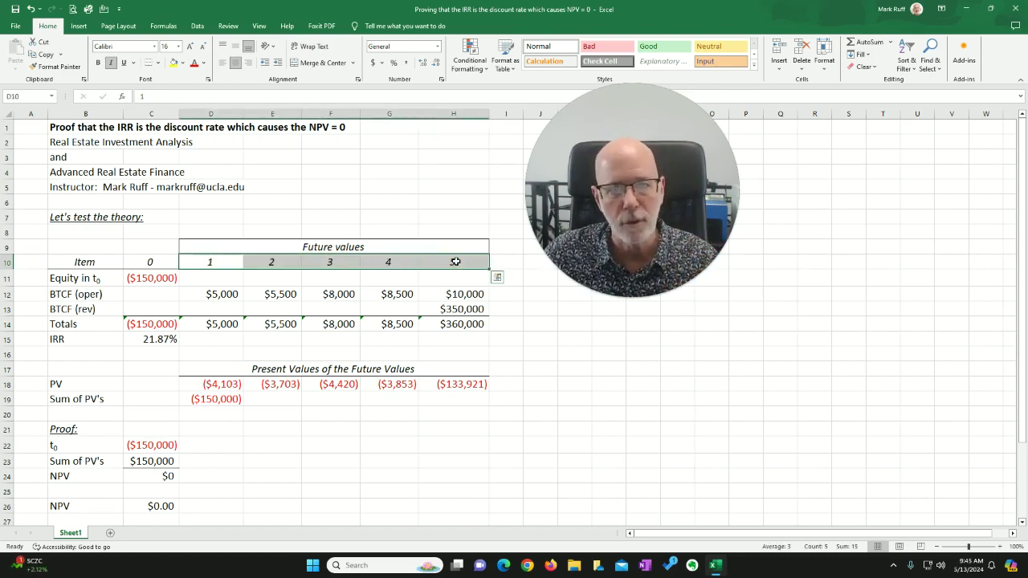
pyautogui.click(161, 324)
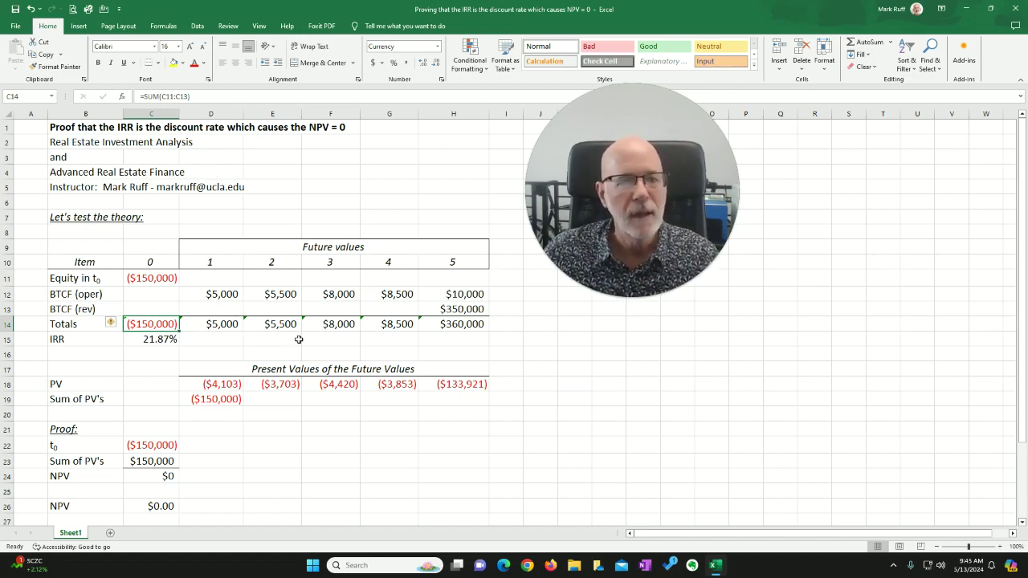
pyautogui.moveTo(229, 322); pyautogui.dragTo(482, 323)
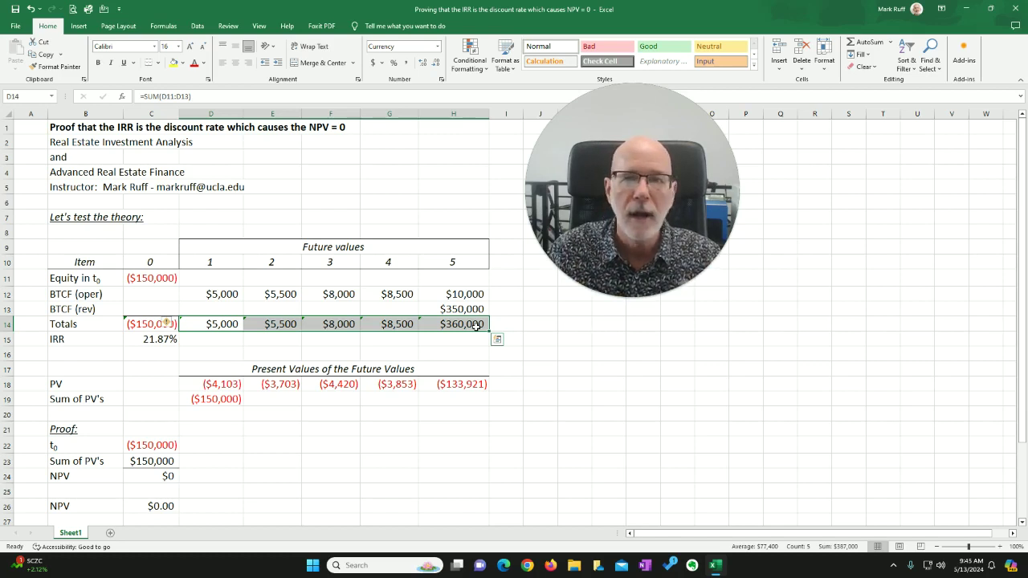
# - Examine the inputs for discounting the year 1 cash flow: the IRR in C15, the period in D10 and the total in D14
pyautogui.click(226, 325)
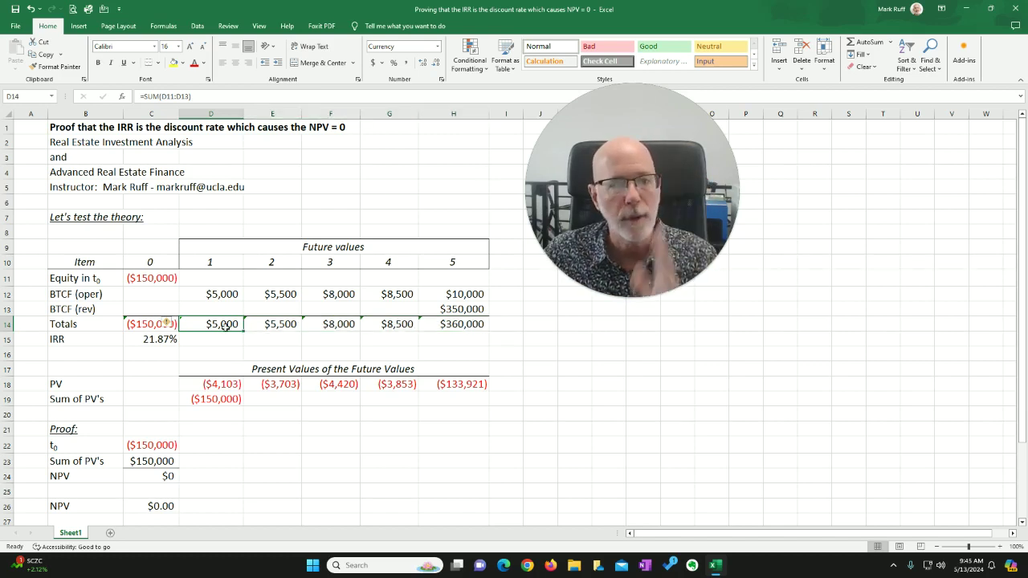
pyautogui.click(212, 263)
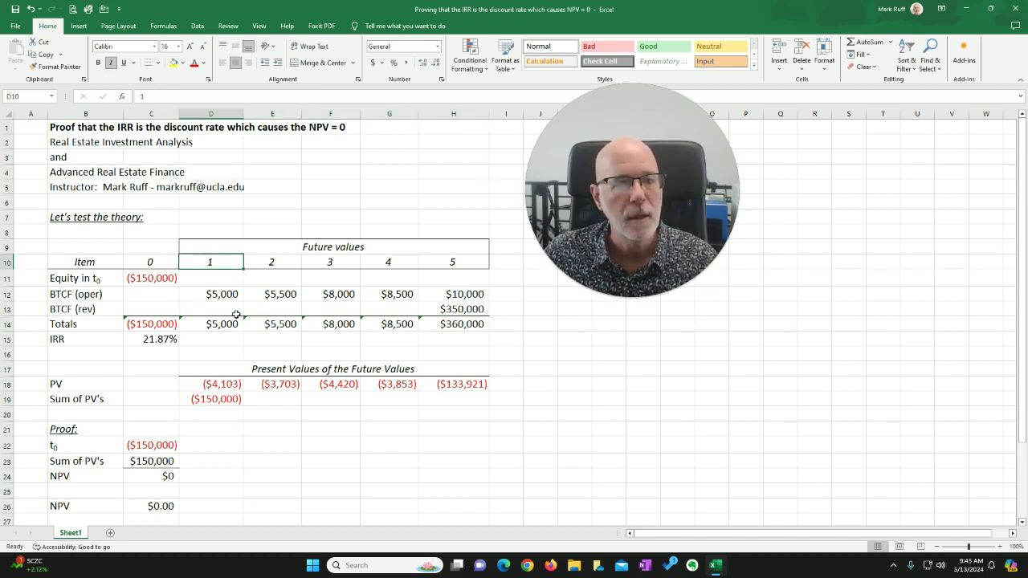
pyautogui.click(217, 325)
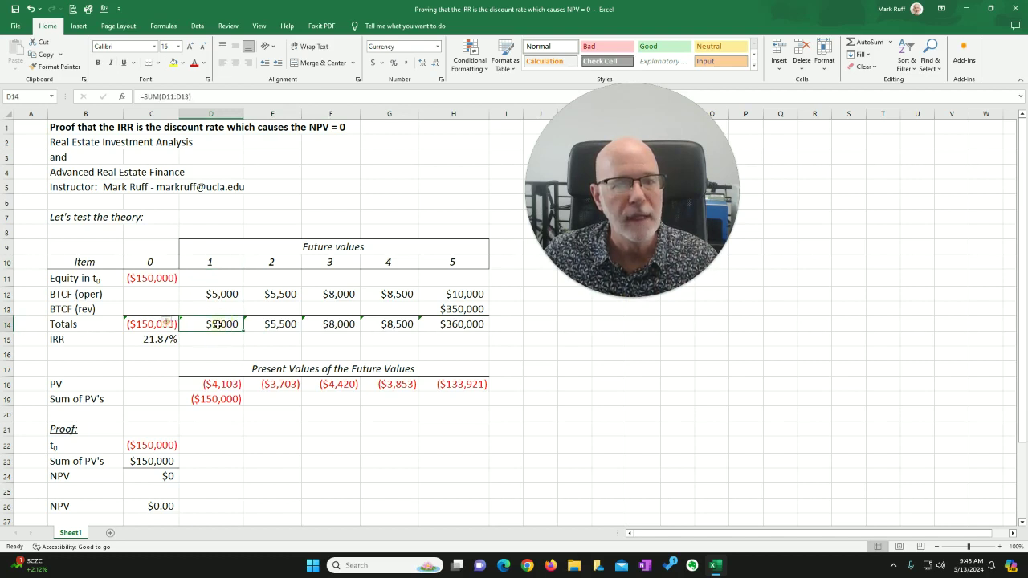
pyautogui.click(140, 338)
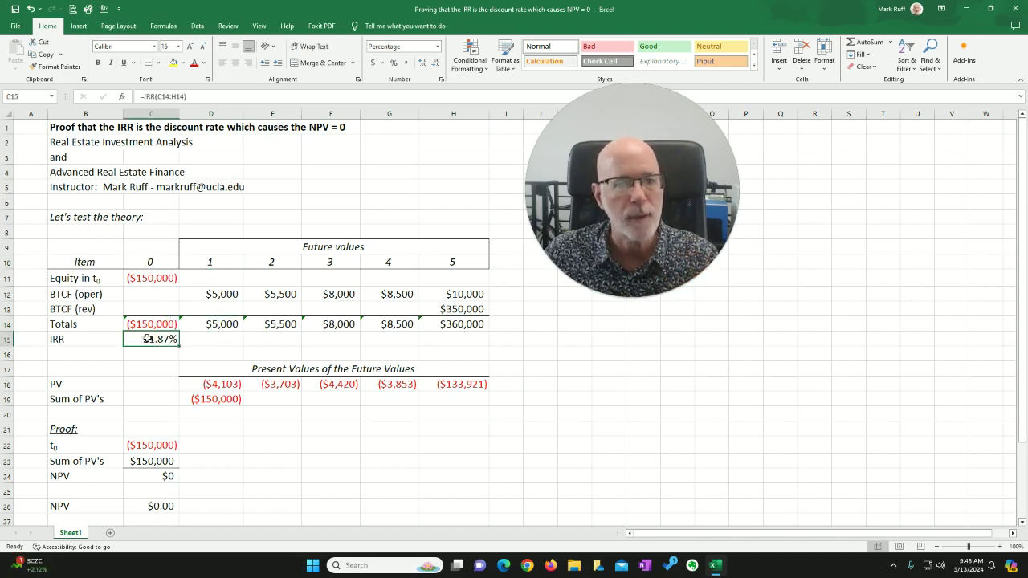
pyautogui.click(225, 322)
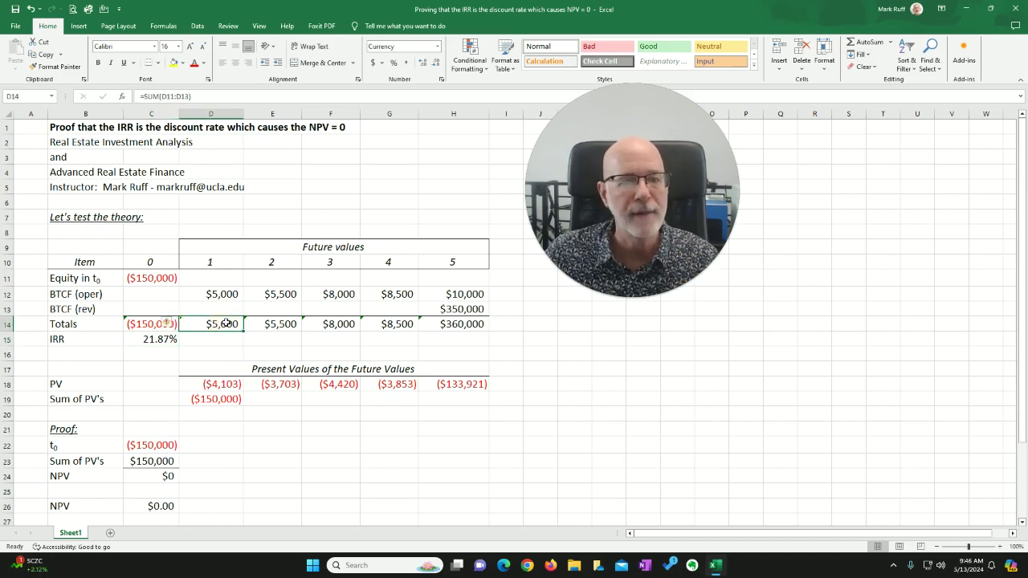
pyautogui.click(217, 261)
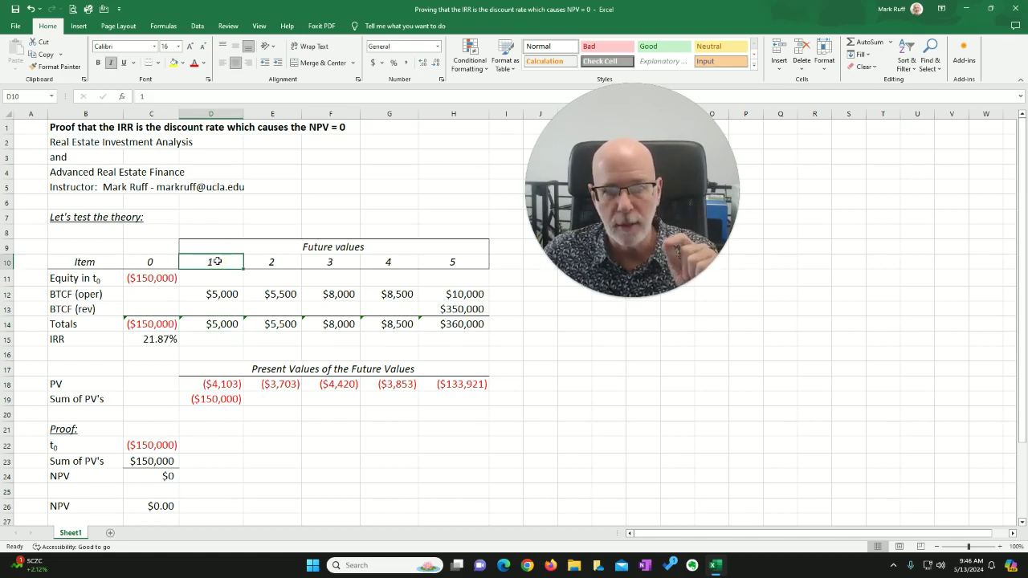
pyautogui.click(148, 340)
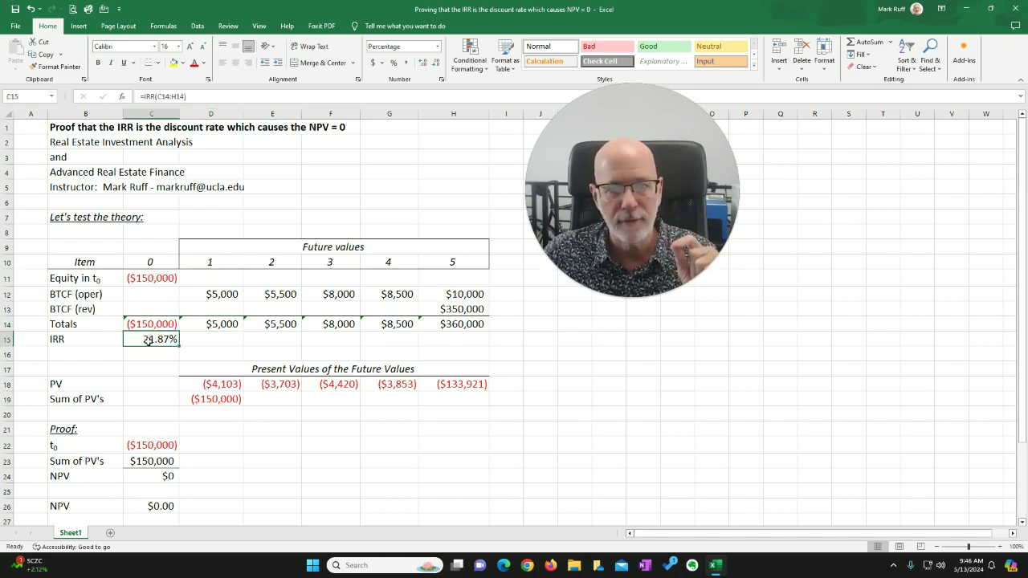
pyautogui.click(209, 324)
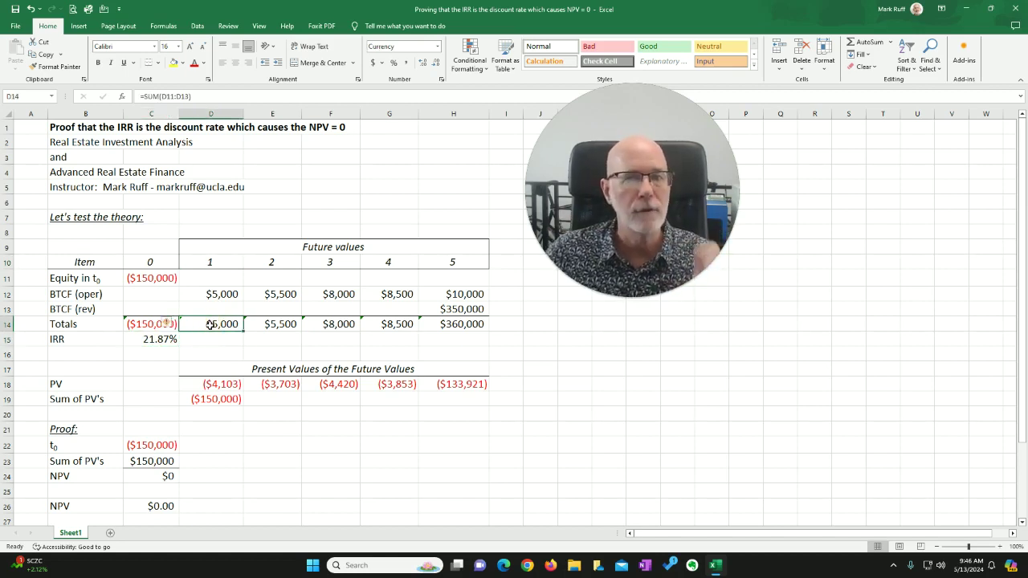
pyautogui.click(214, 384)
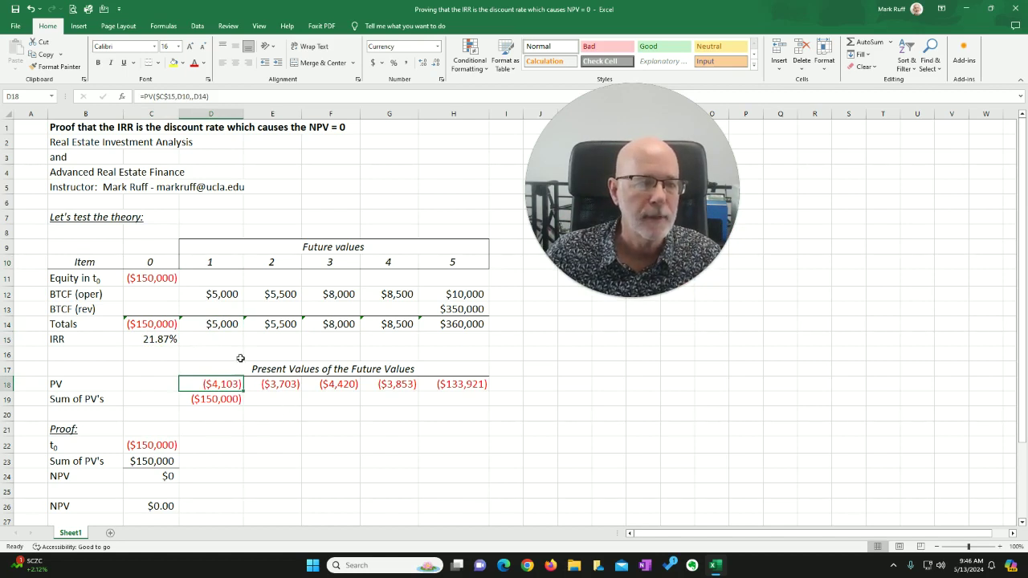
pyautogui.click(141, 337)
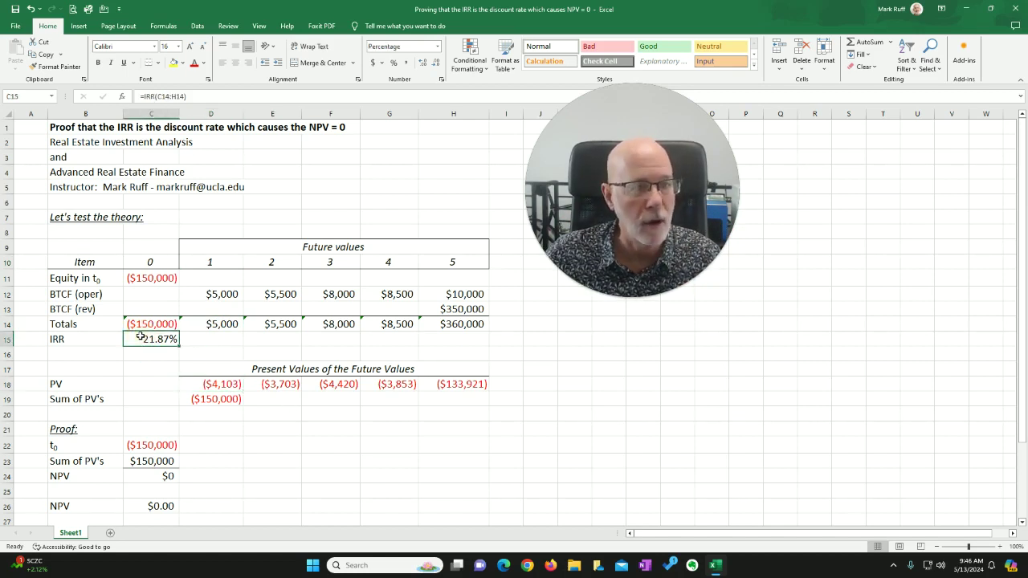
pyautogui.click(219, 324)
pyautogui.click(156, 339)
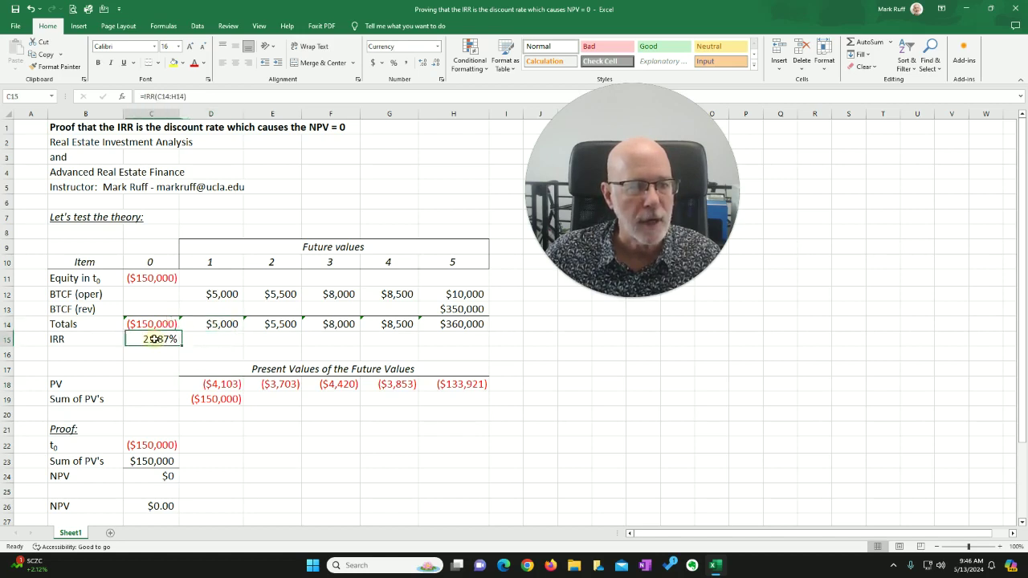
pyautogui.click(206, 262)
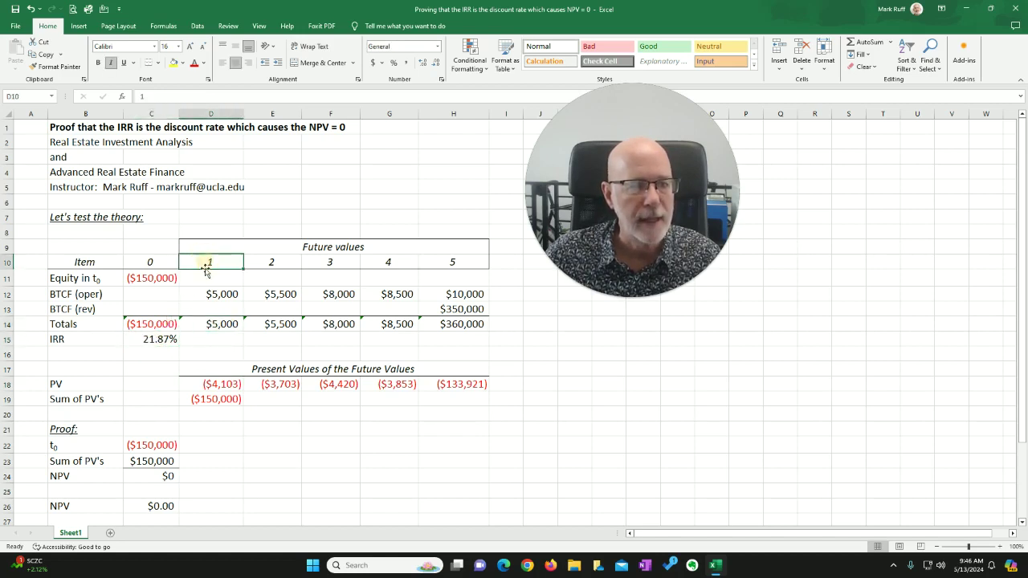
# - Clear the year 1 present value in D18
pyautogui.click(215, 384)
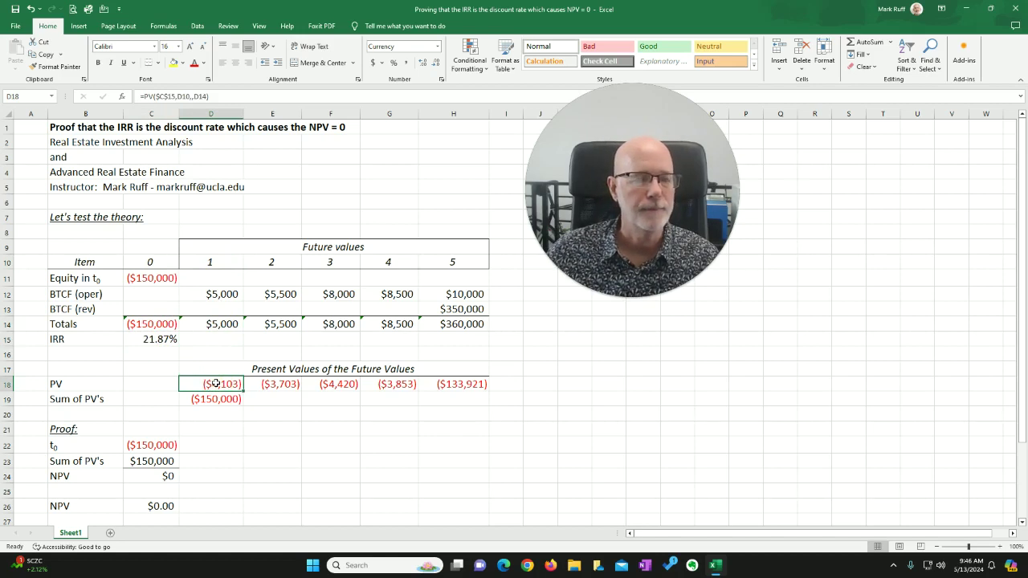
pyautogui.press('Delete')
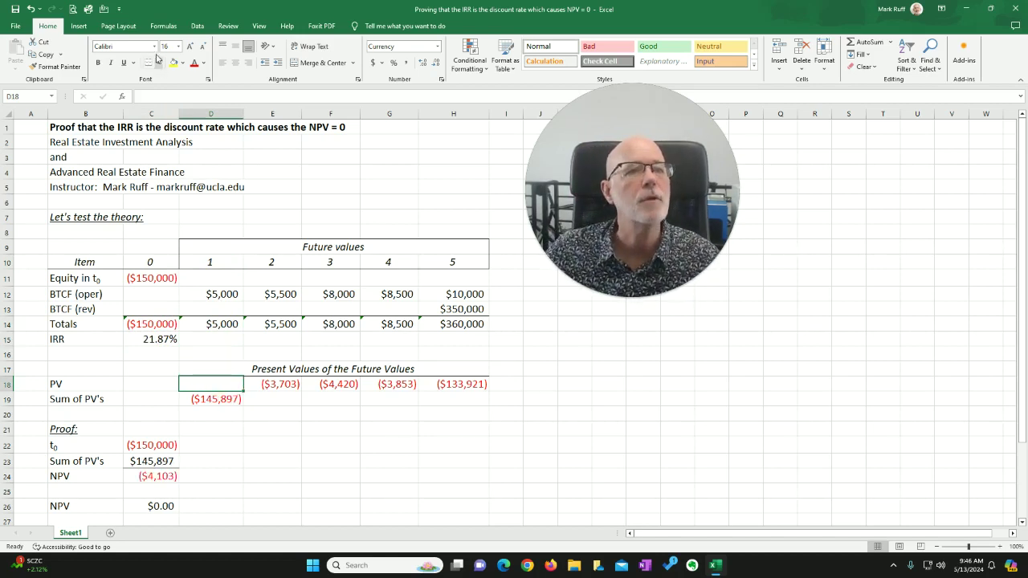
pyautogui.click(161, 27)
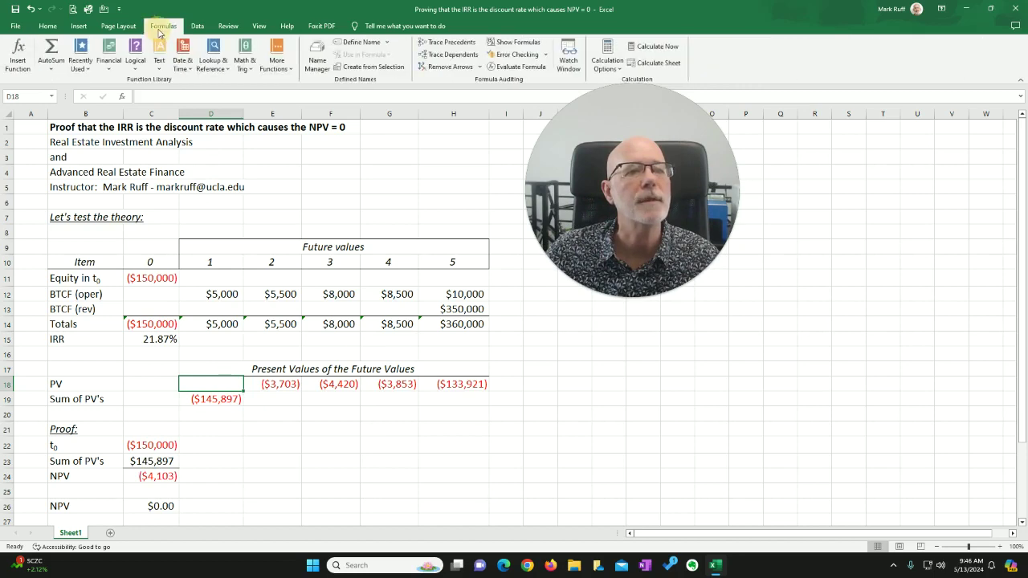
pyautogui.click(82, 60)
pyautogui.click(90, 94)
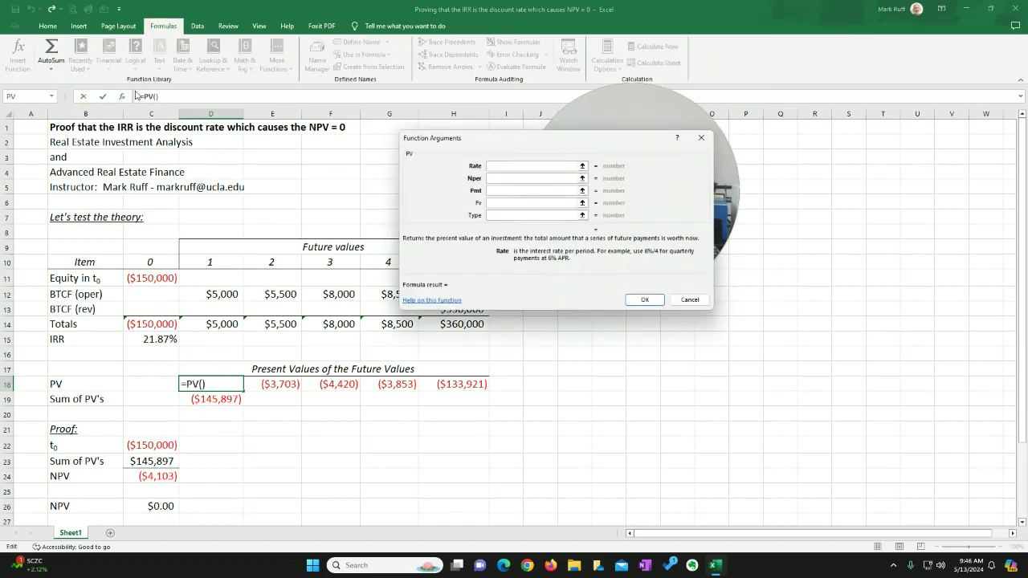
pyautogui.click(690, 300)
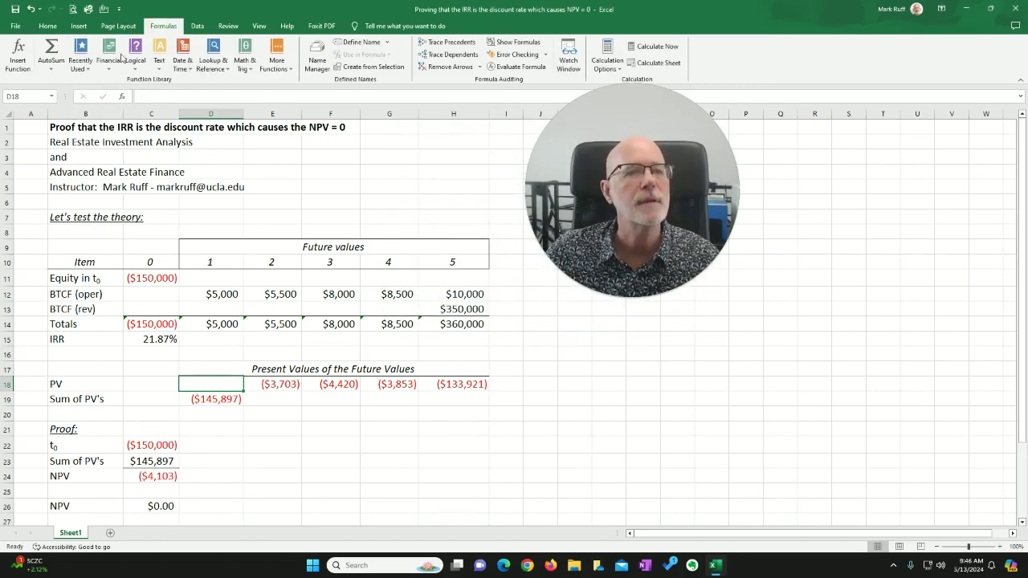
# - Build the year 1 present value in D18 with the PV function, using C15 as Rate, D10 as Nper and D14 as Fv
pyautogui.click(122, 57)
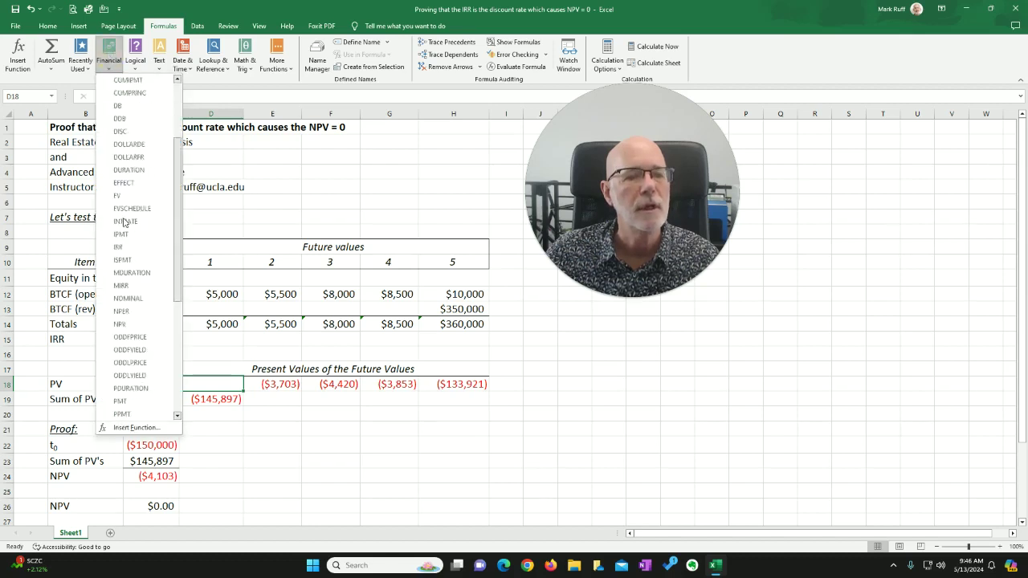
pyautogui.click(128, 350)
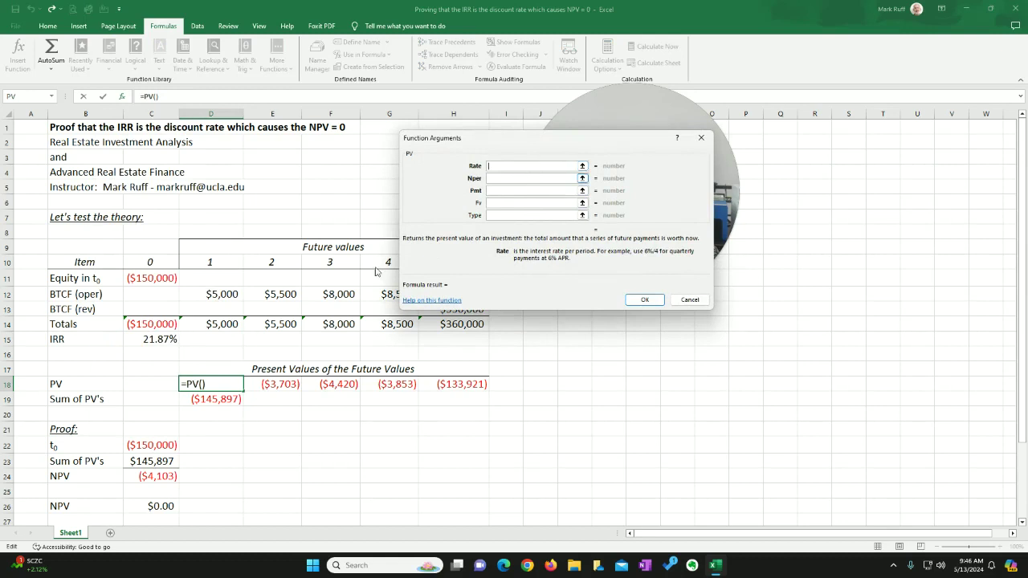
pyautogui.click(143, 340)
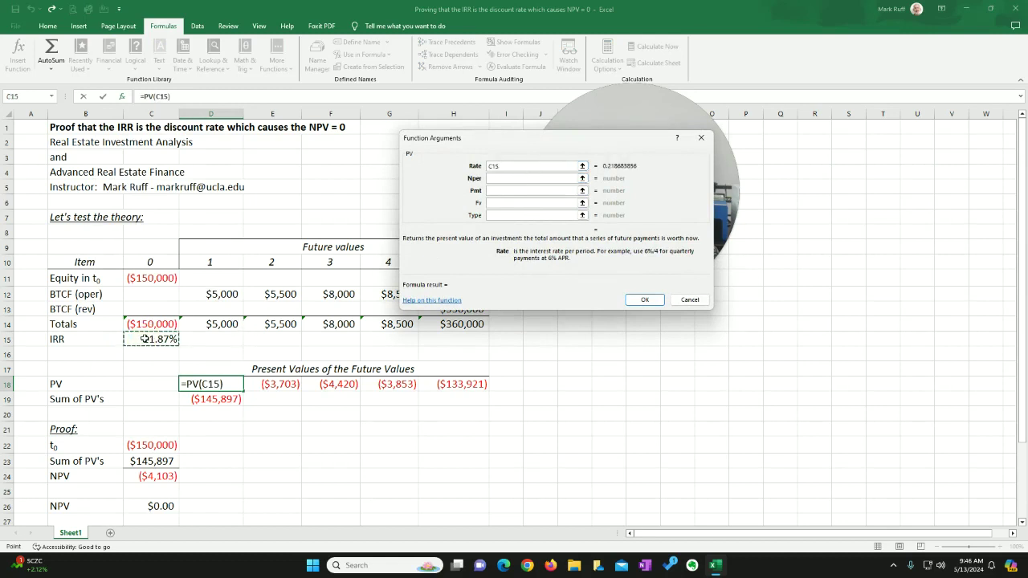
pyautogui.press('Tab')
pyautogui.click(218, 261)
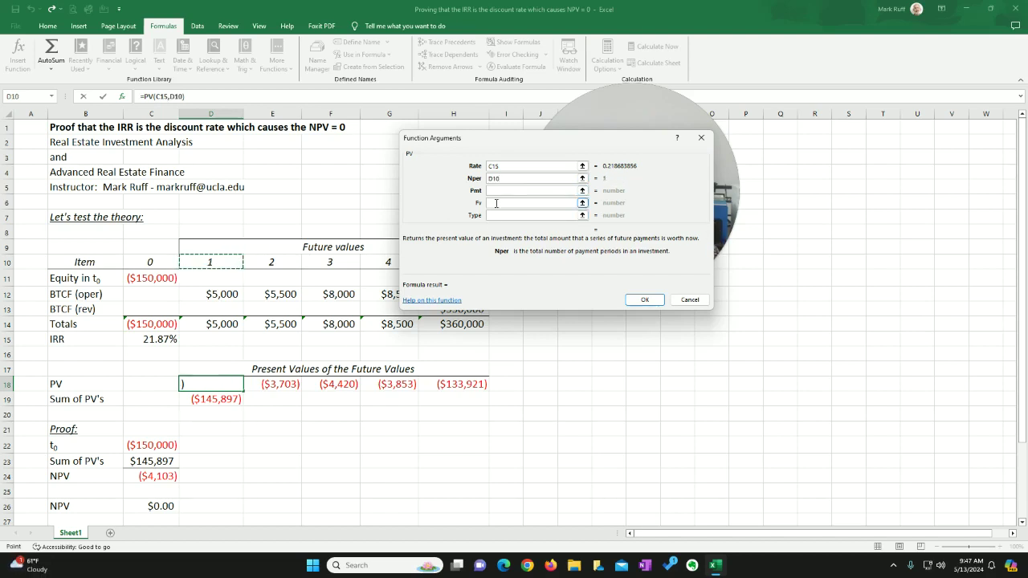
pyautogui.click(497, 202)
pyautogui.click(211, 324)
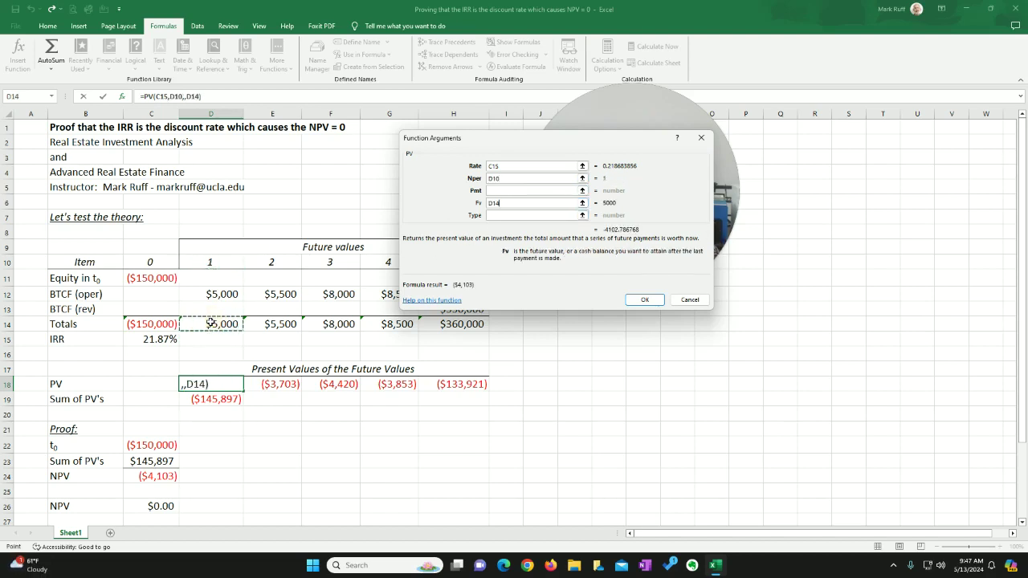
pyautogui.press('Return')
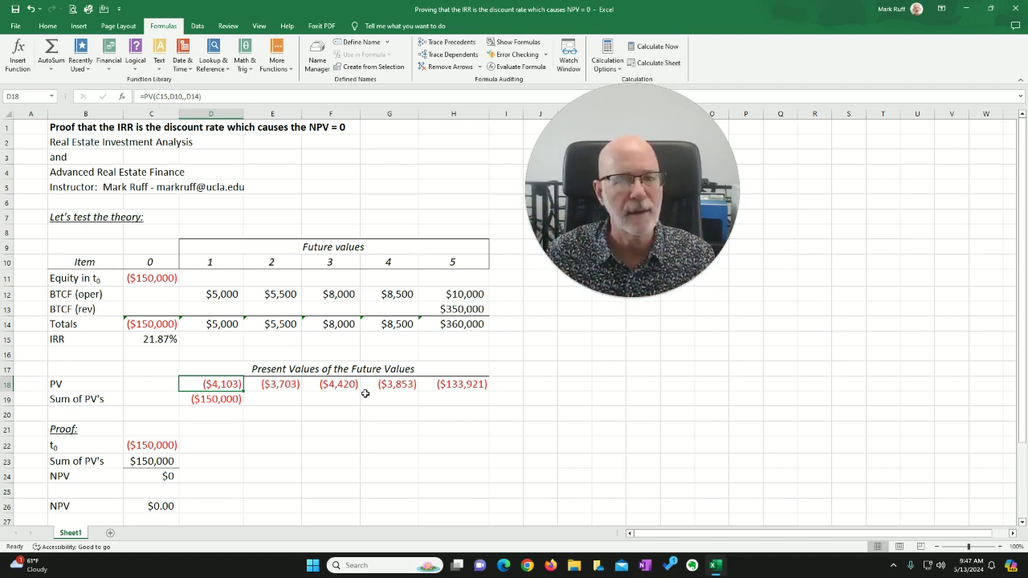
# - Examine the year 1 present value formula in D18 against its cash flow in D14, the IRR in C15 and the period in D10
pyautogui.click(223, 295)
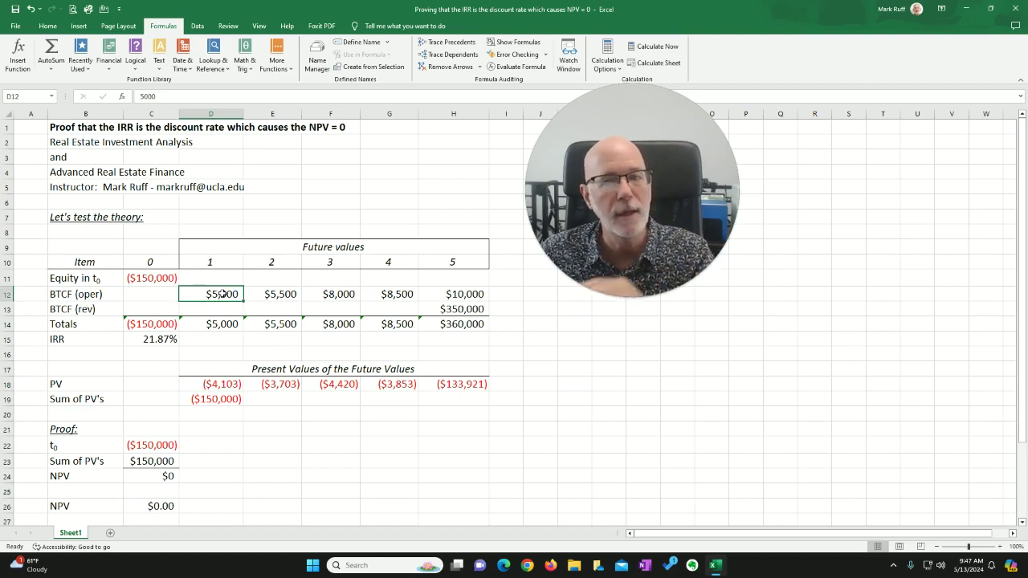
pyautogui.click(209, 383)
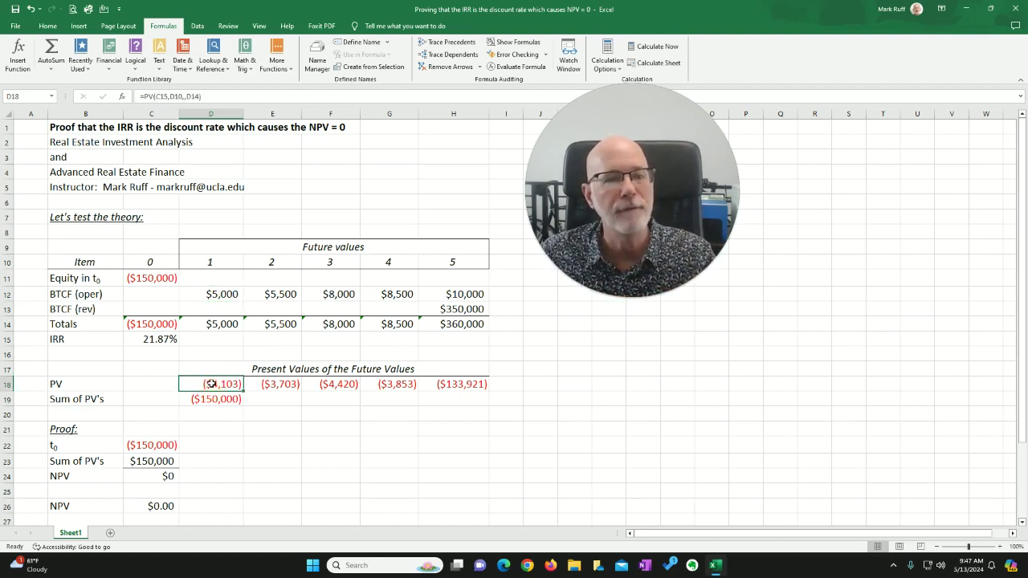
pyautogui.click(210, 325)
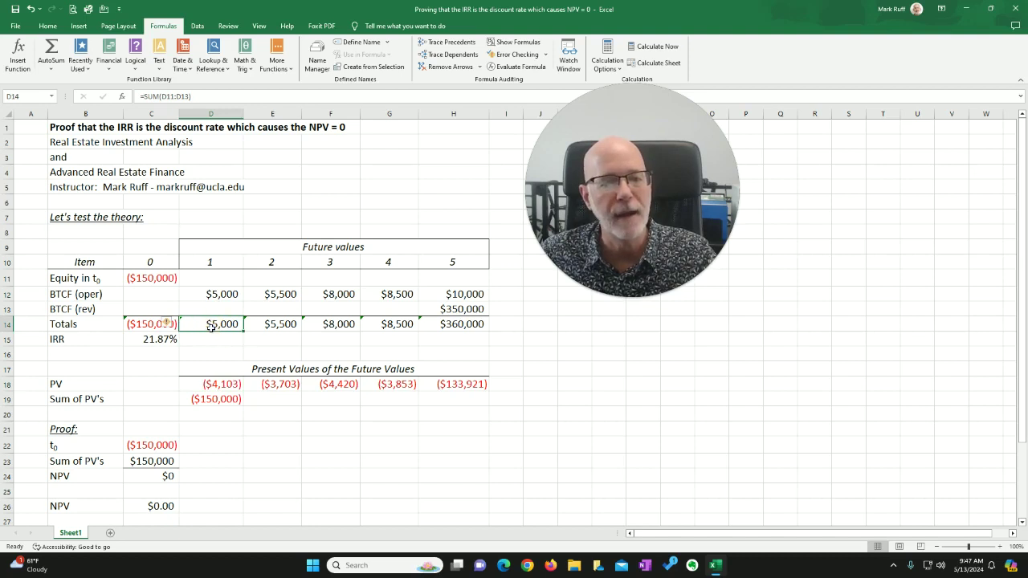
pyautogui.click(149, 339)
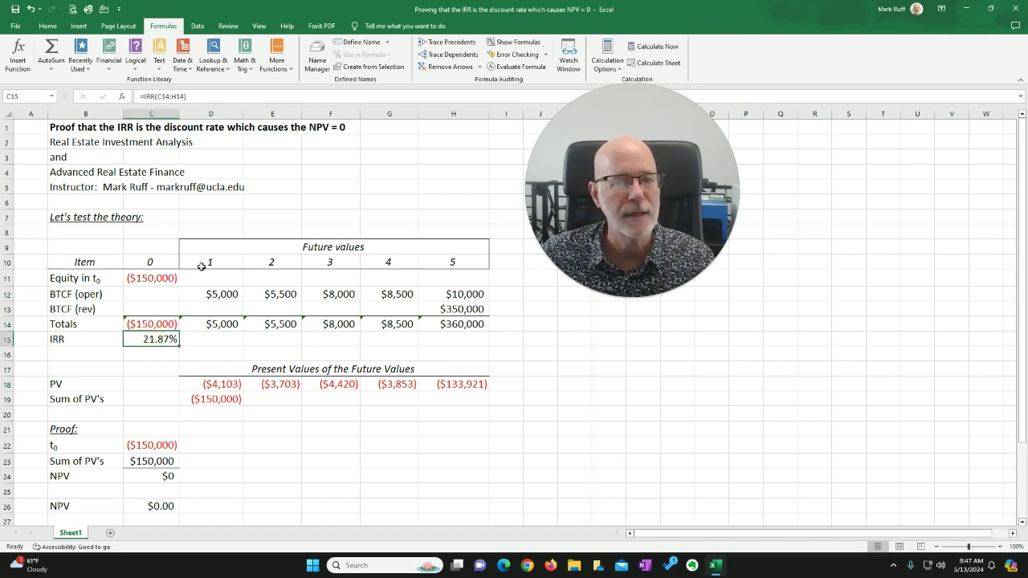
pyautogui.click(202, 266)
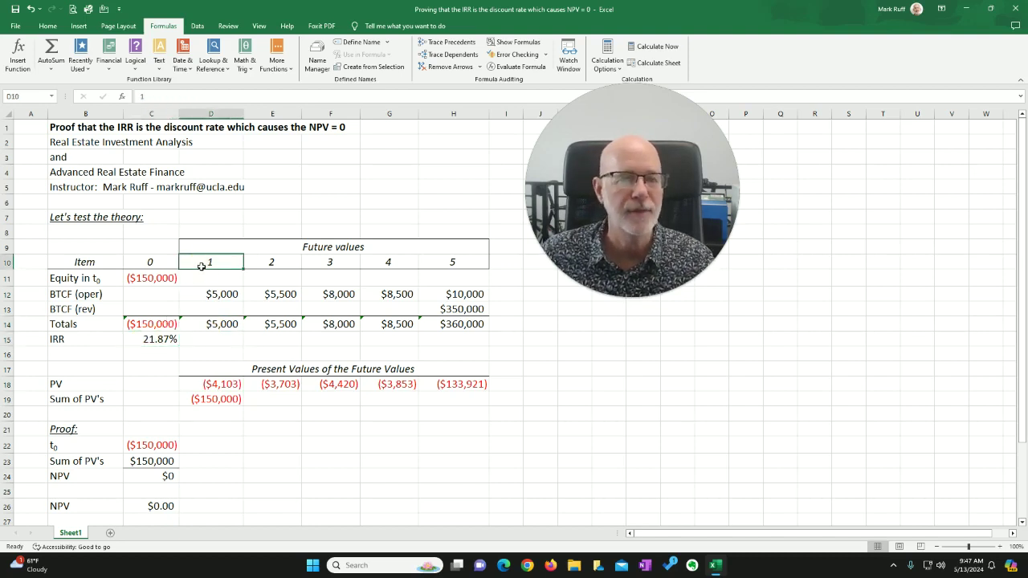
# - Replace the year 2 present value in E18 with a PV function using C15 as Rate, E10 as Nper and E14 as Fv
pyautogui.click(284, 381)
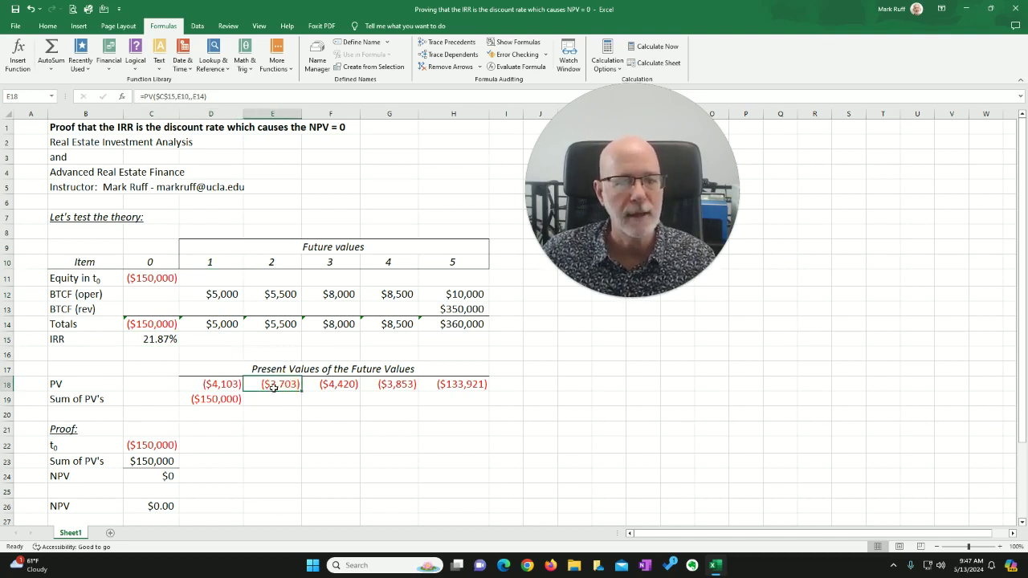
pyautogui.press('Delete')
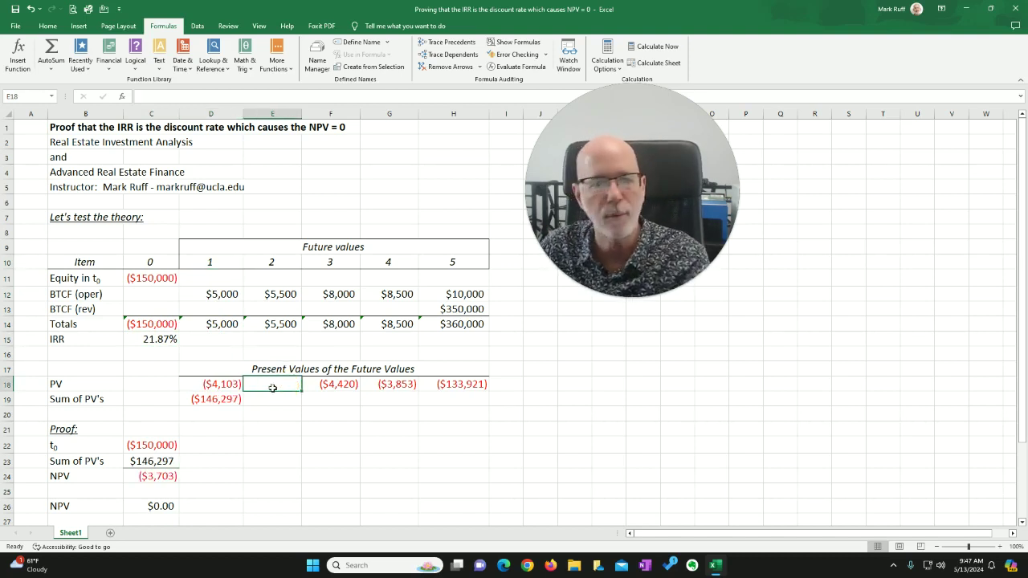
pyautogui.click(84, 57)
pyautogui.click(94, 82)
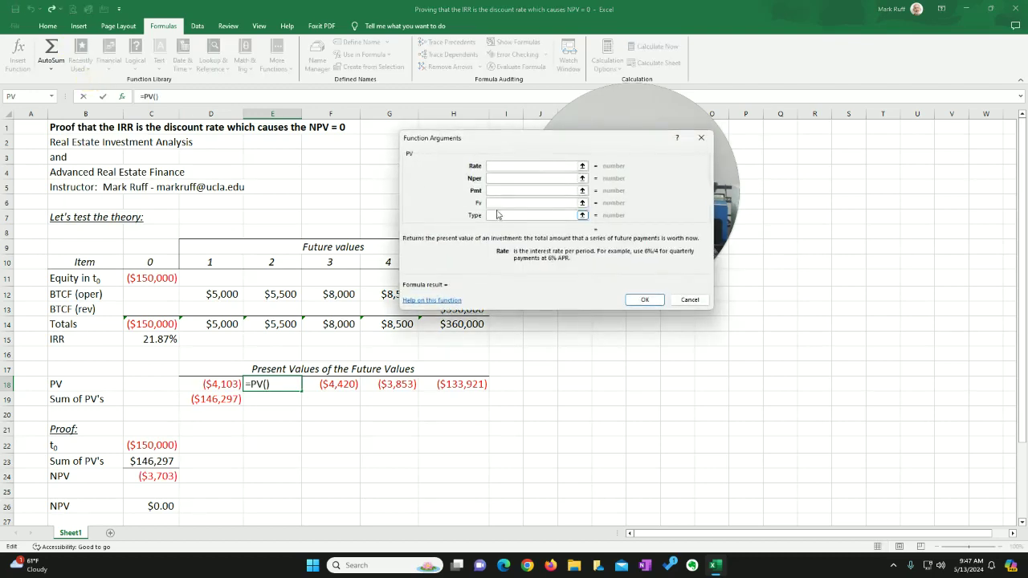
pyautogui.moveTo(549, 145); pyautogui.dragTo(296, 72)
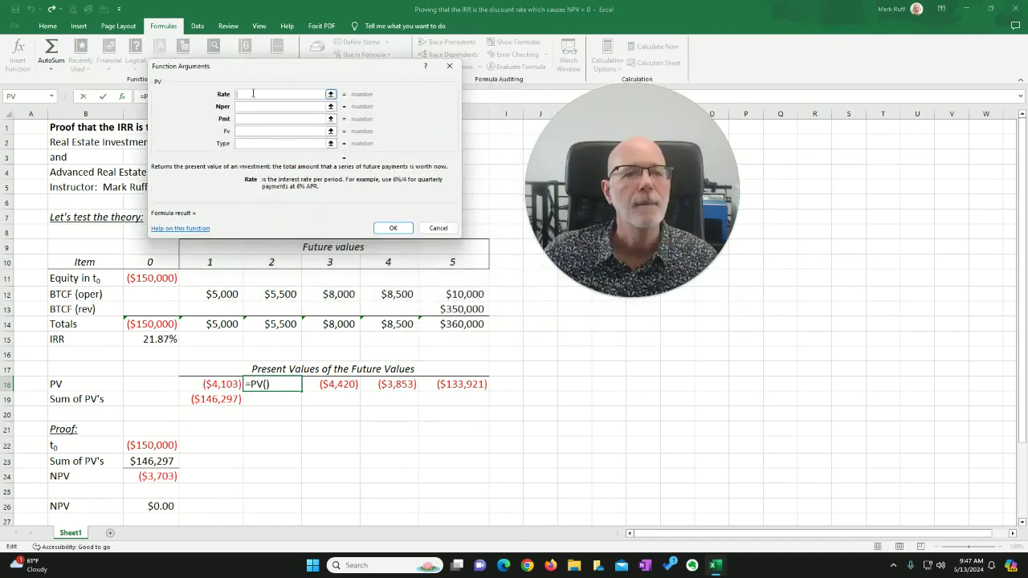
pyautogui.click(138, 341)
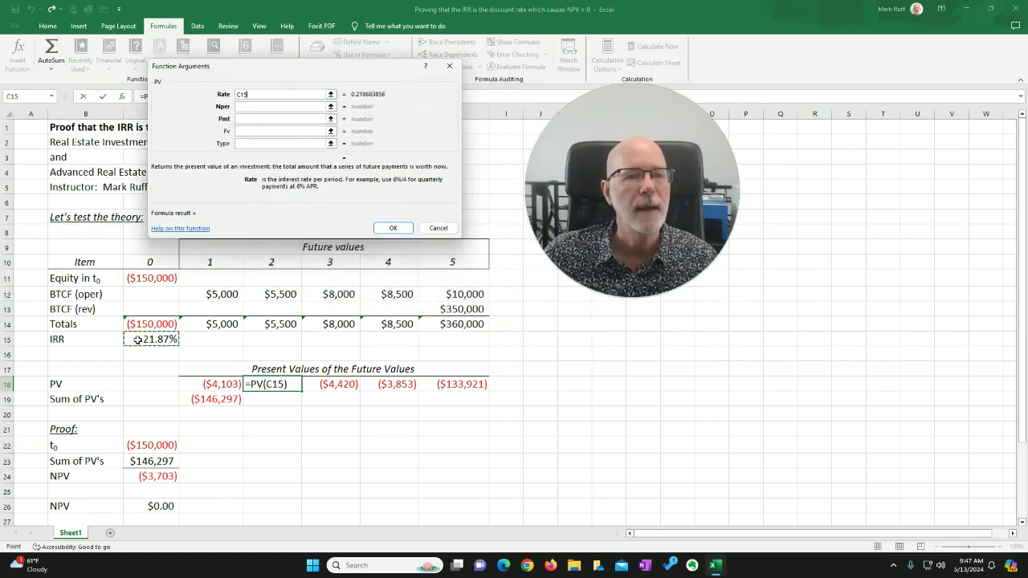
pyautogui.click(324, 106)
pyautogui.click(272, 262)
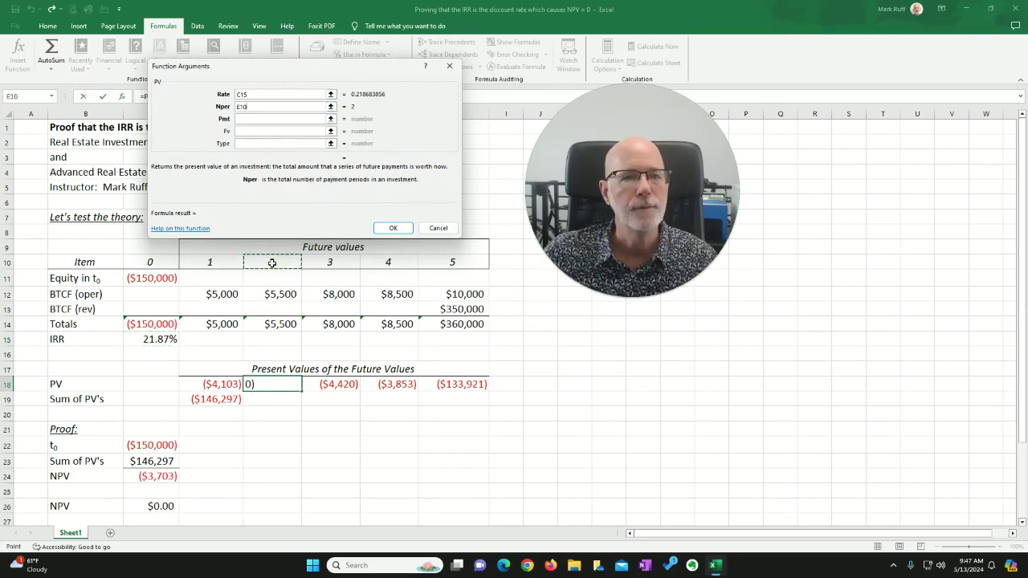
pyautogui.click(263, 131)
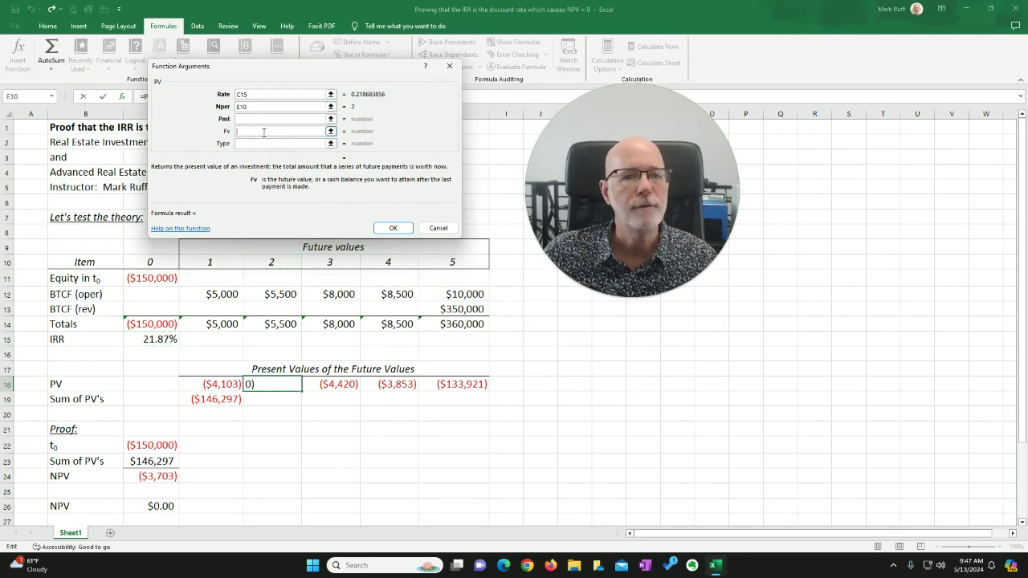
pyautogui.click(276, 321)
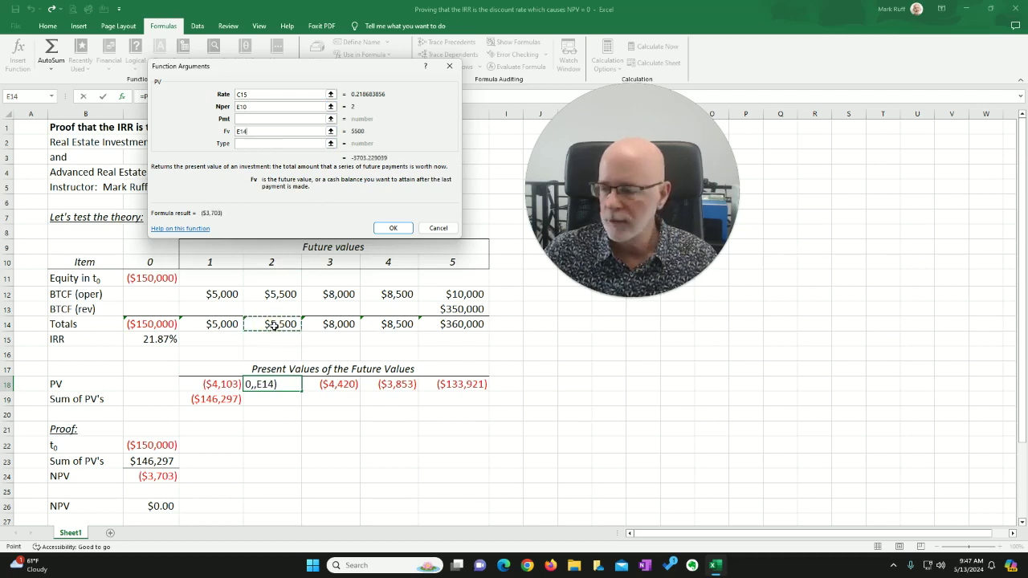
pyautogui.press('Return')
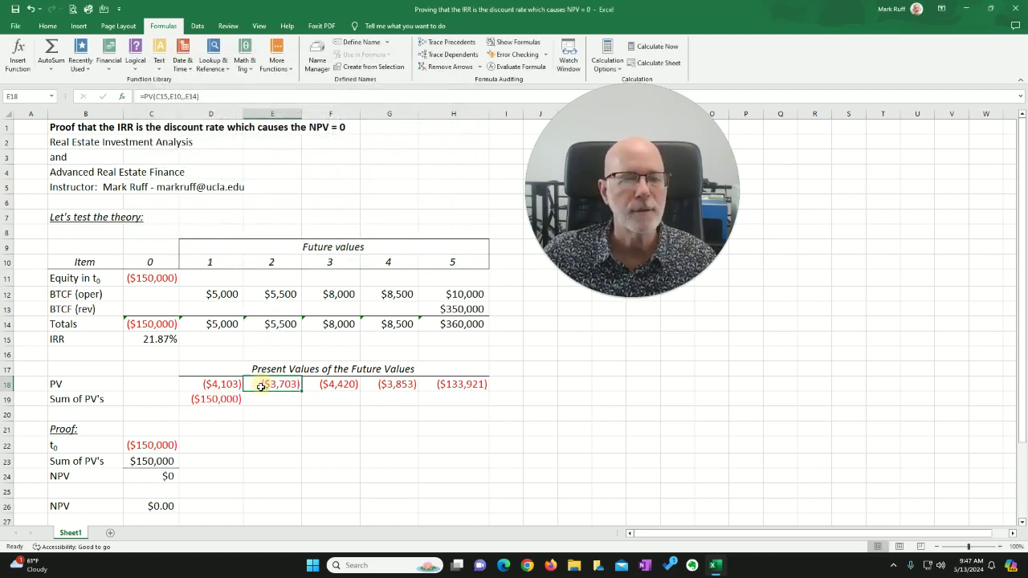
# - Replace the year 5 present value in H18 with a PV function using C15 as Rate, H10 as Nper and H14 as Fv
pyautogui.click(463, 383)
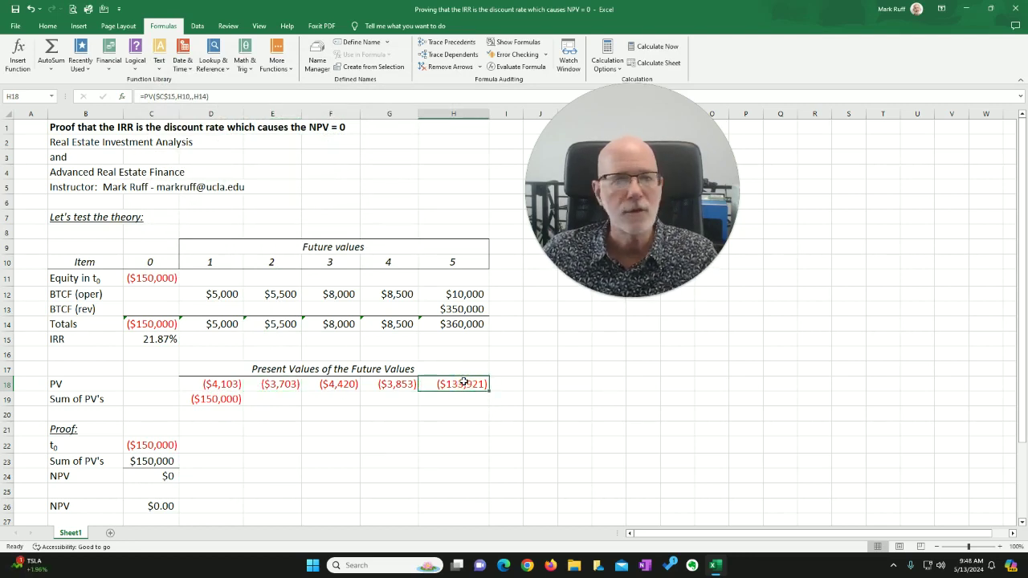
pyautogui.press('Delete')
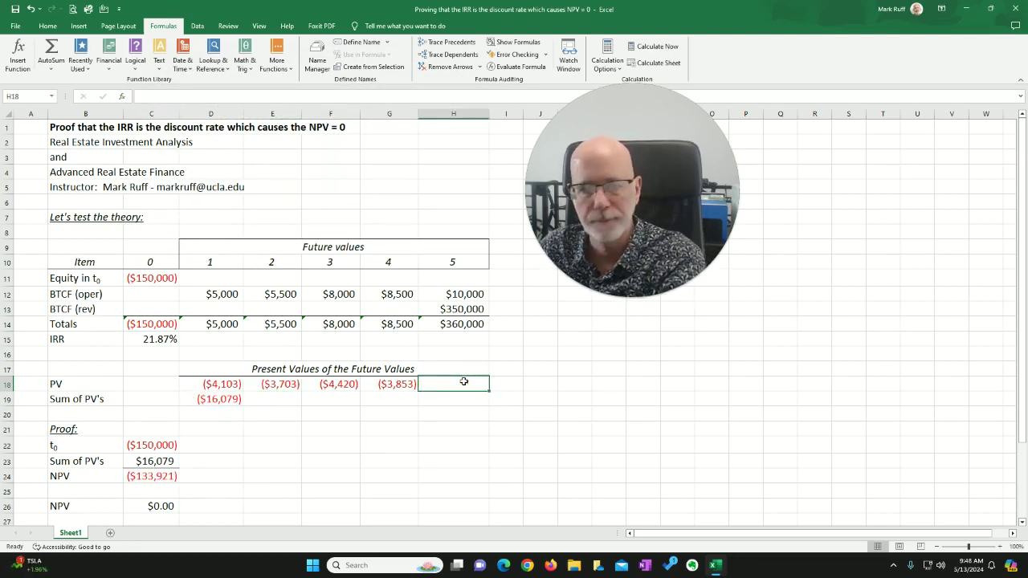
pyautogui.click(80, 53)
pyautogui.click(89, 79)
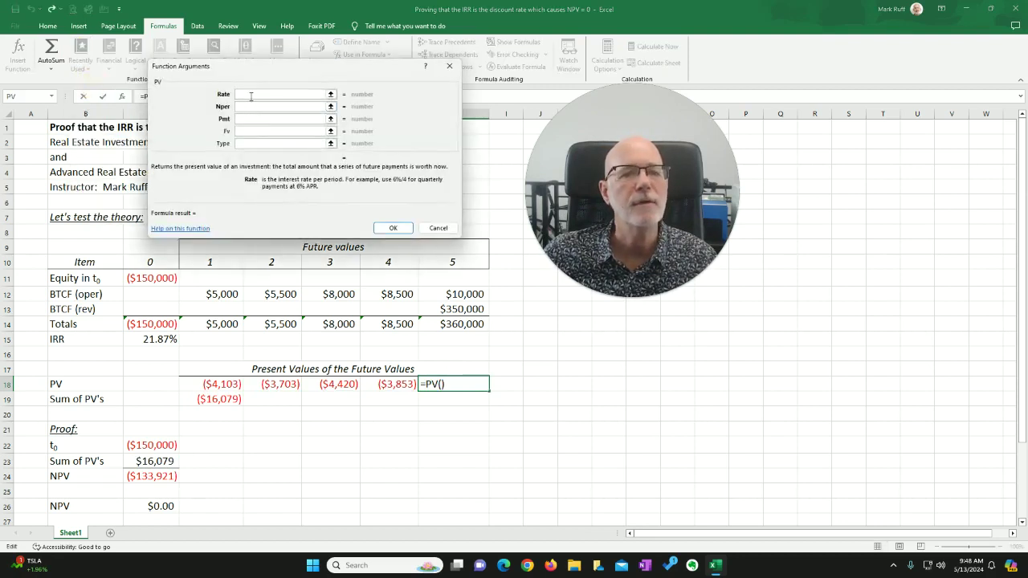
pyautogui.click(163, 337)
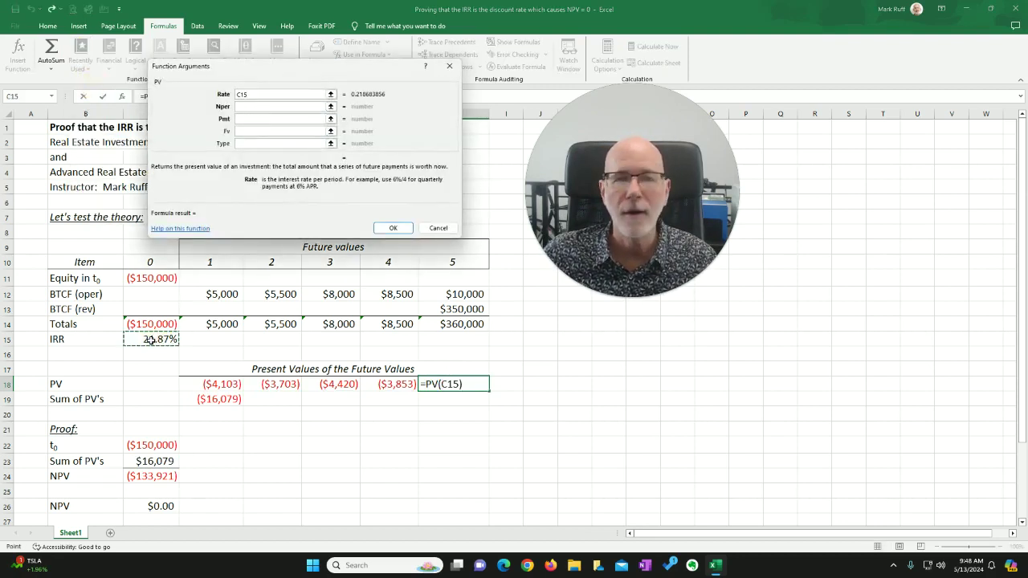
pyautogui.click(252, 106)
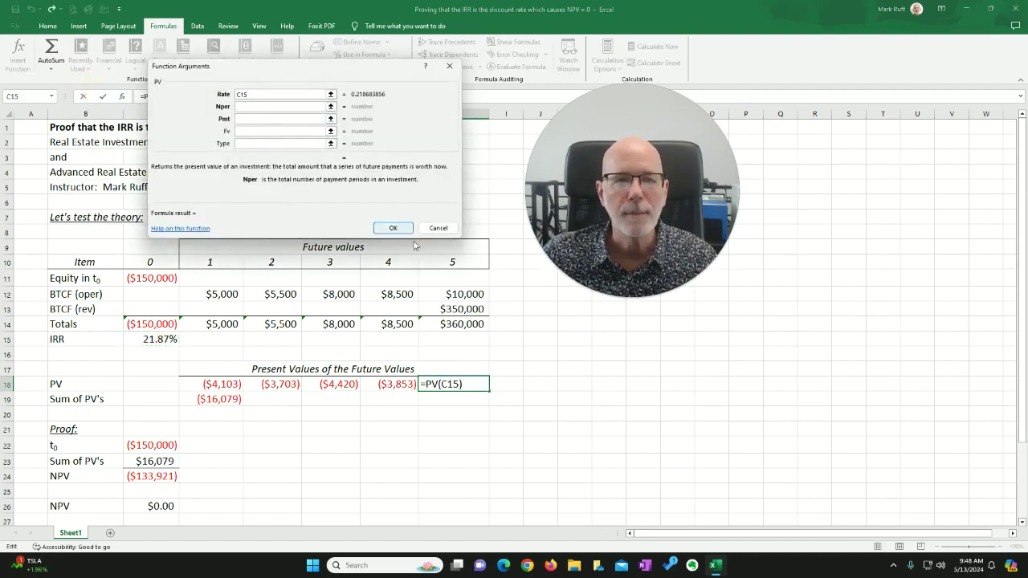
pyautogui.click(452, 261)
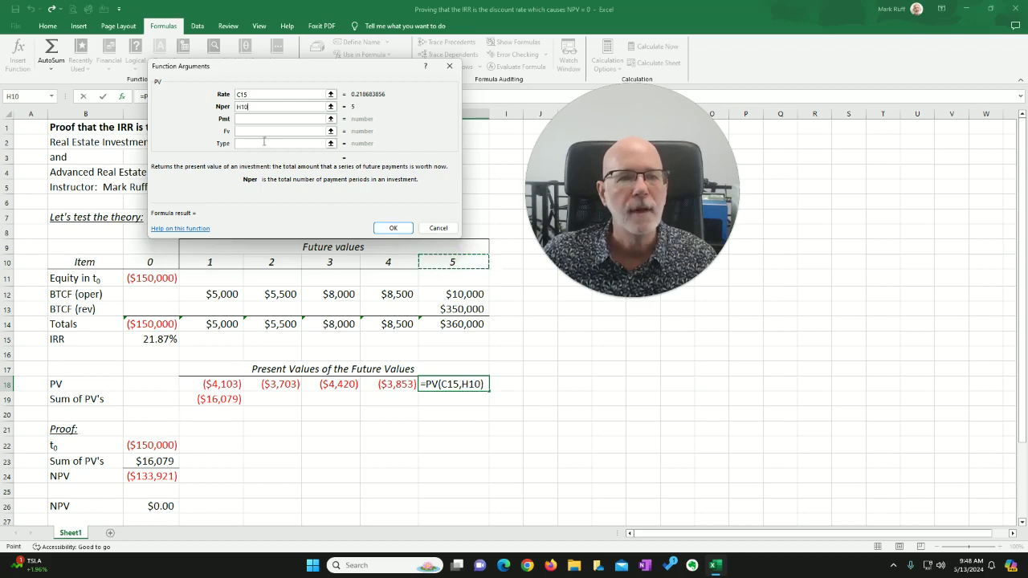
pyautogui.click(245, 132)
pyautogui.click(462, 324)
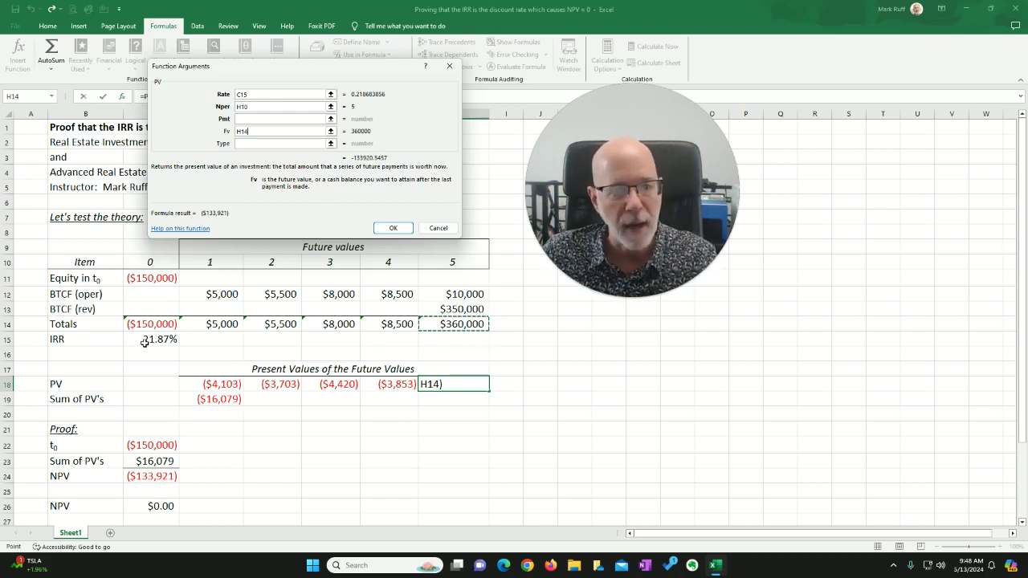
pyautogui.click(381, 227)
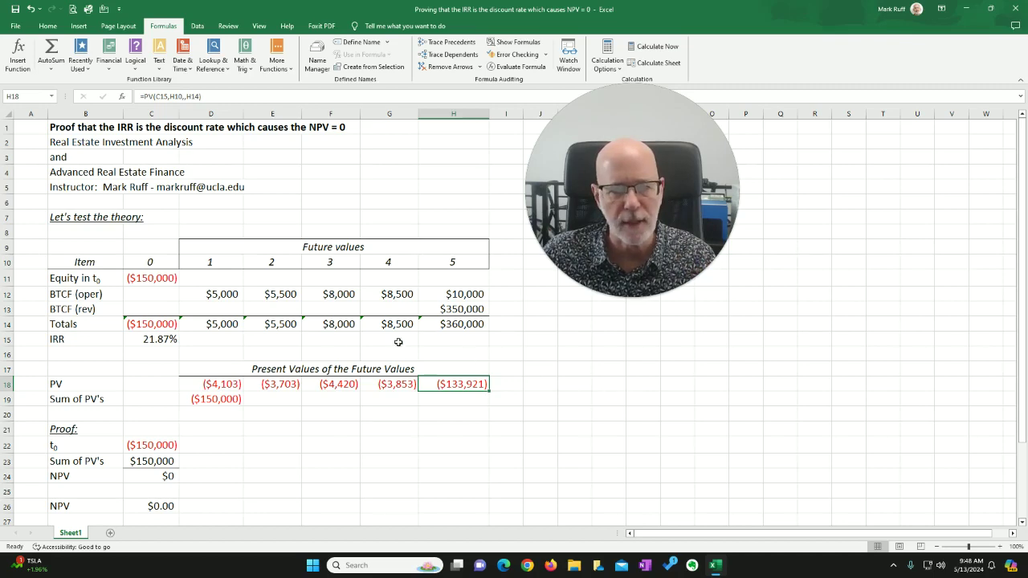
# - Examine the future cash flows in D14:H14 and how the year 5 total and its period relate to the present value in H18
pyautogui.scroll(-2, 398, 342)
pyautogui.scroll(1, 398, 342)
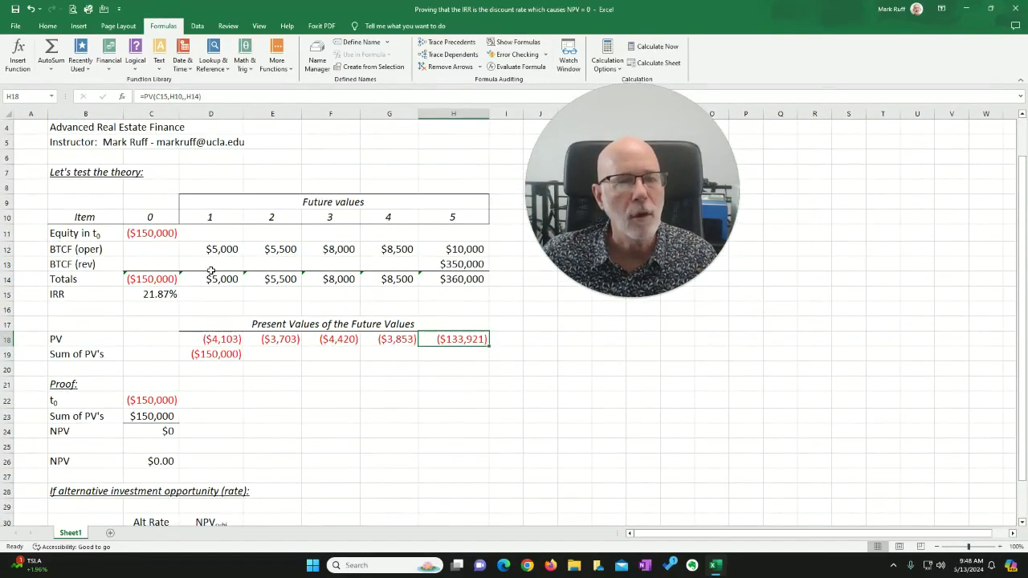
pyautogui.moveTo(208, 279); pyautogui.dragTo(482, 276)
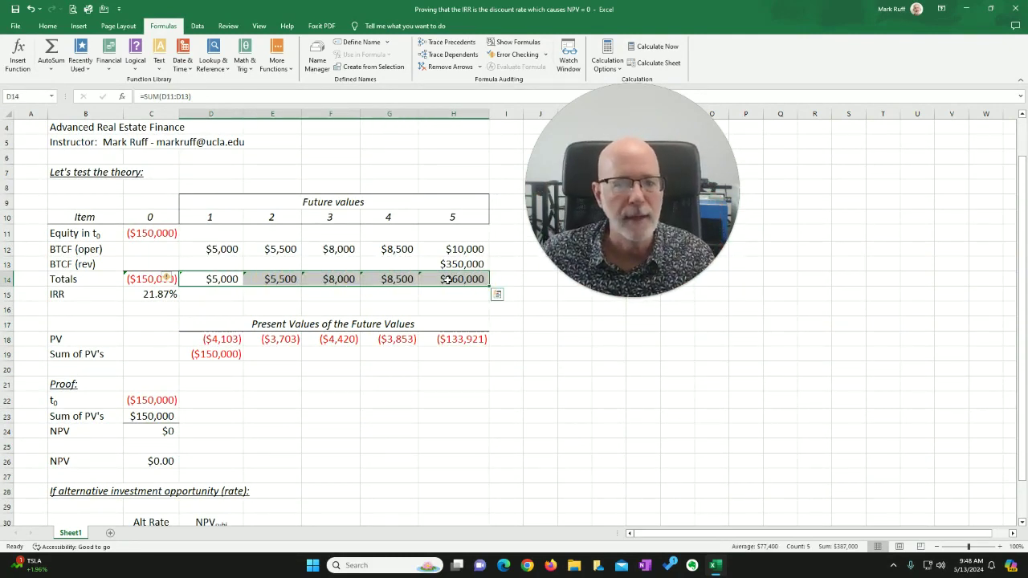
pyautogui.click(447, 279)
pyautogui.click(456, 218)
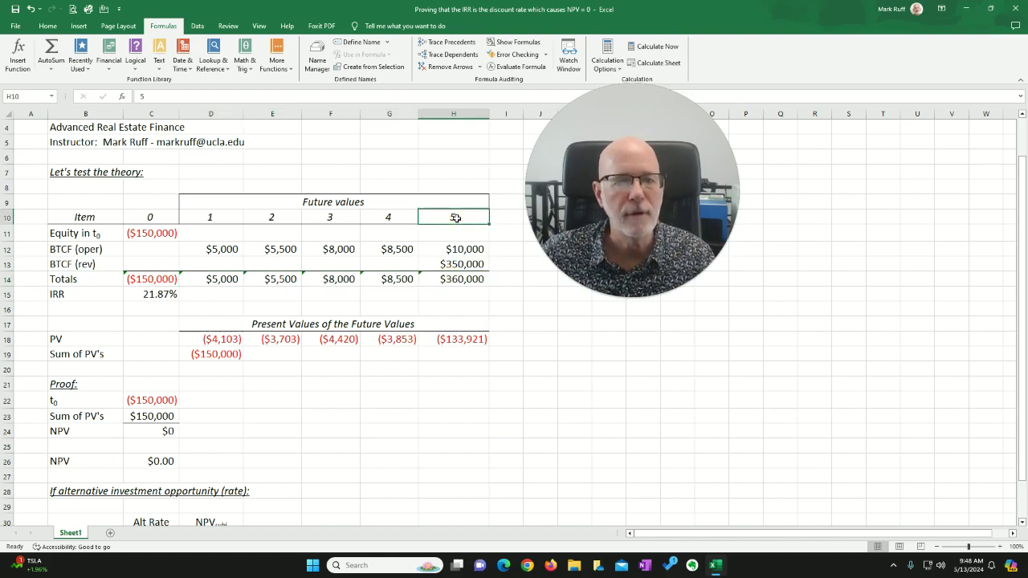
pyautogui.click(463, 337)
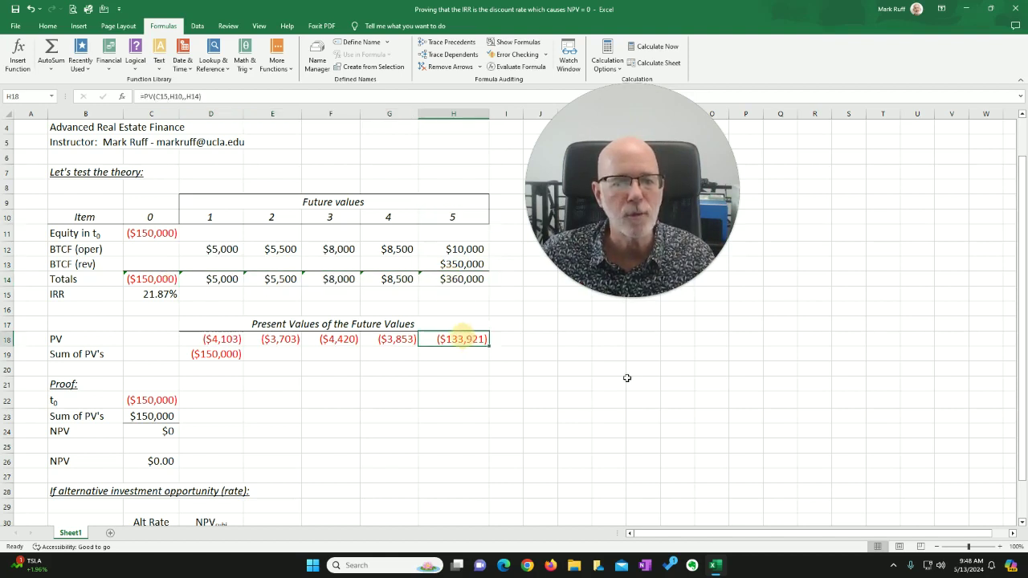
# - Examine how the IRR in C15 discounts the year 4 and year 3 totals to the present values in G18 and F18
pyautogui.click(133, 290)
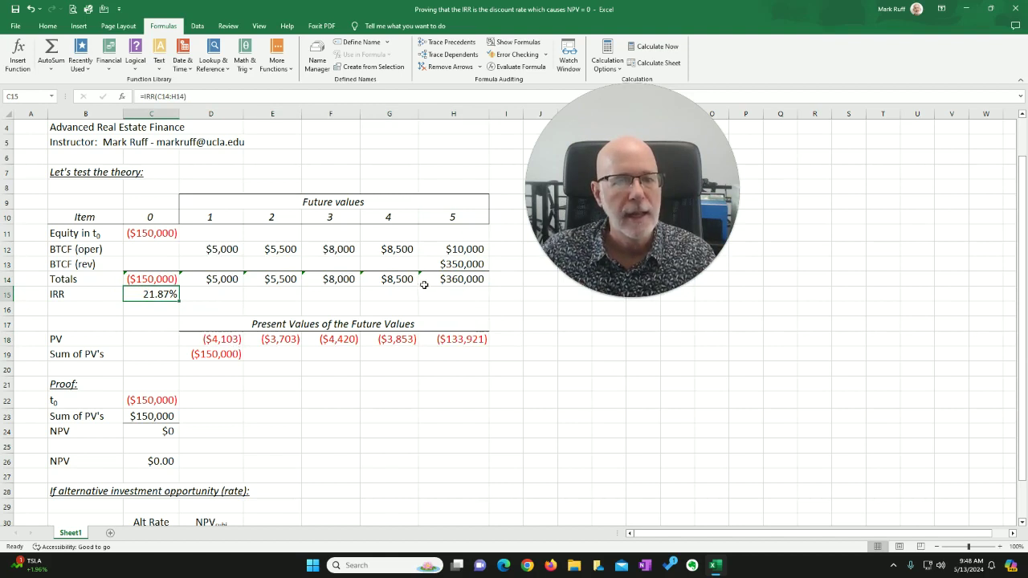
pyautogui.click(398, 282)
pyautogui.click(397, 218)
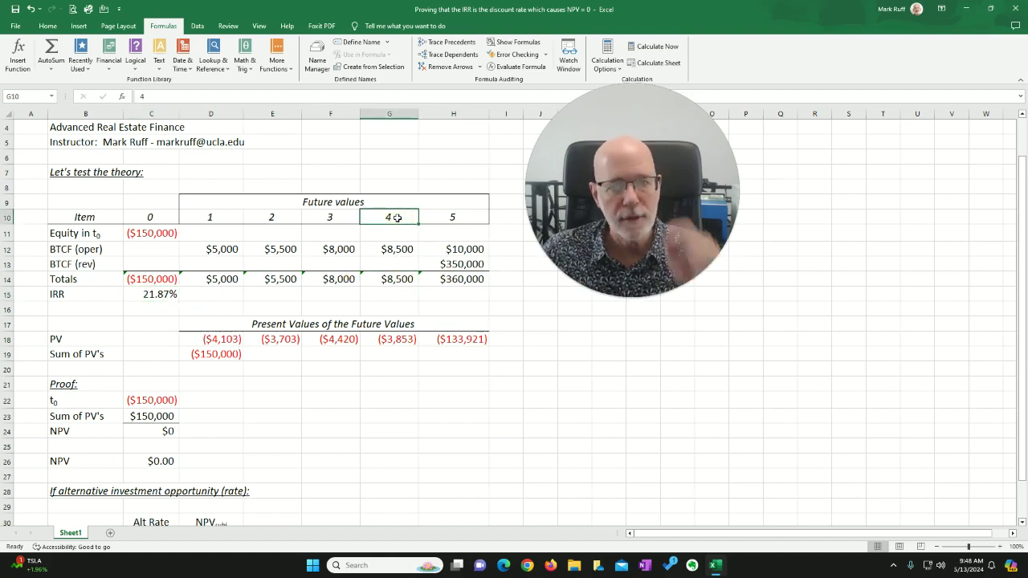
pyautogui.click(394, 338)
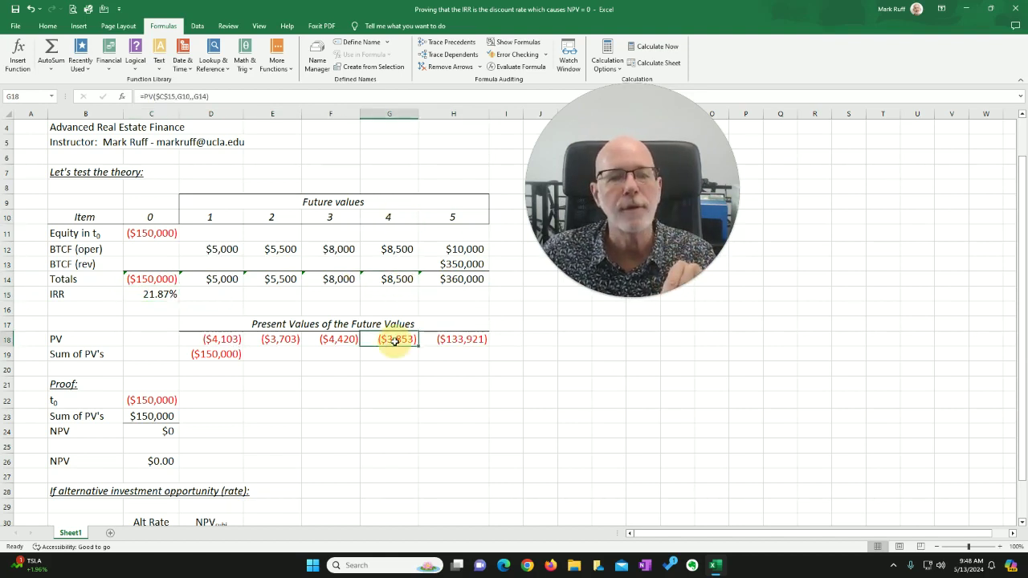
pyautogui.click(163, 294)
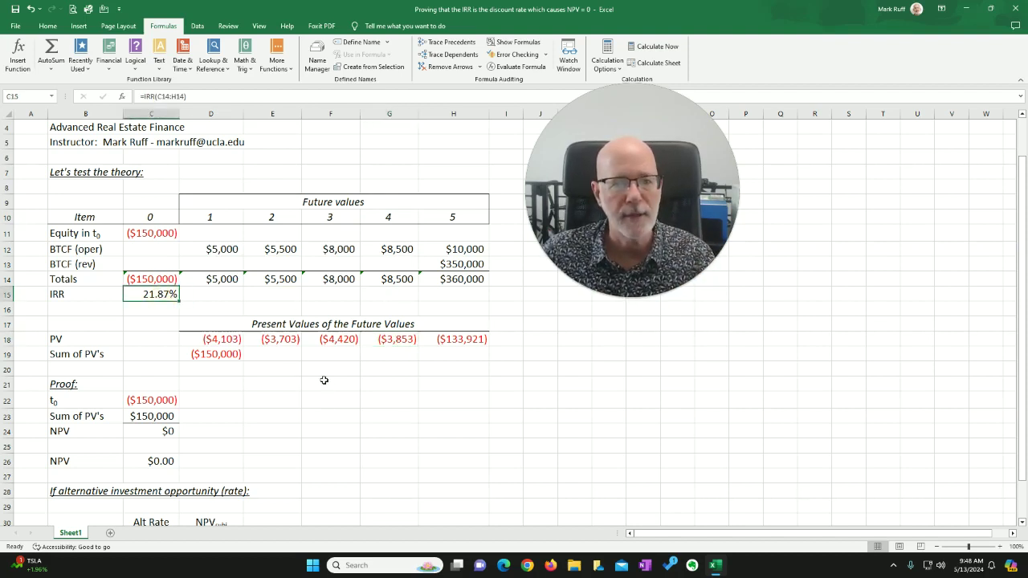
pyautogui.click(333, 279)
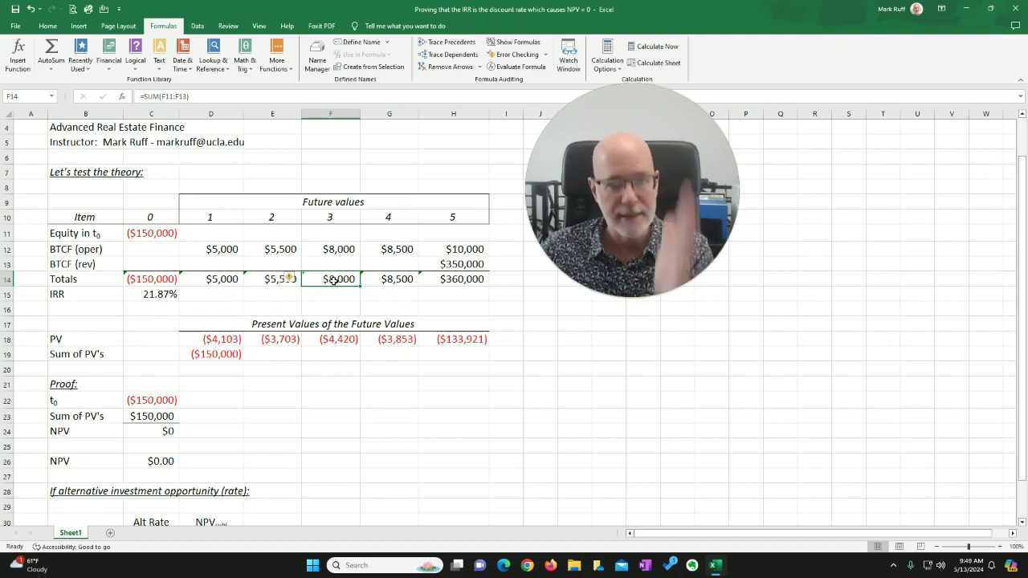
pyautogui.click(334, 338)
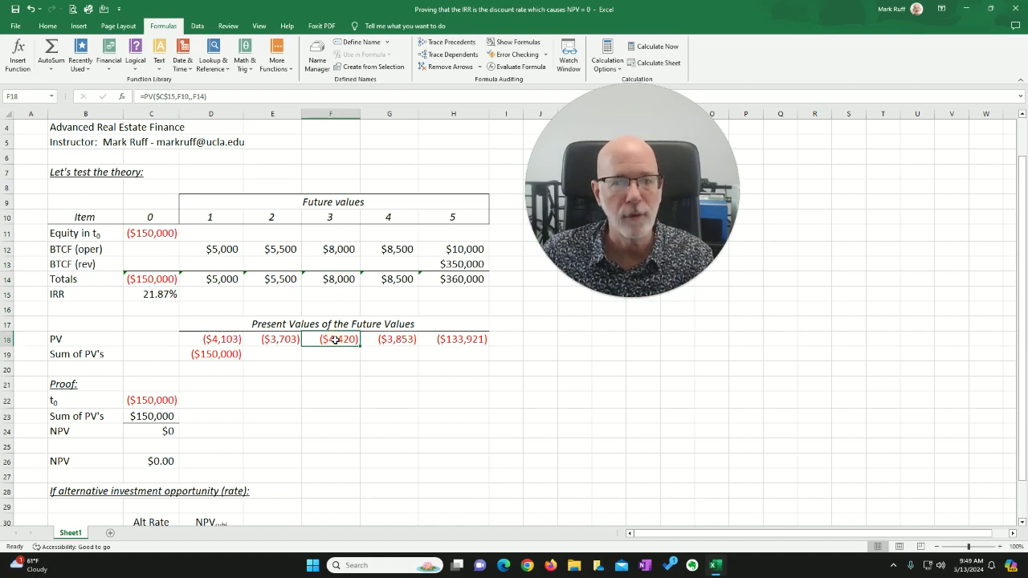
pyautogui.click(165, 296)
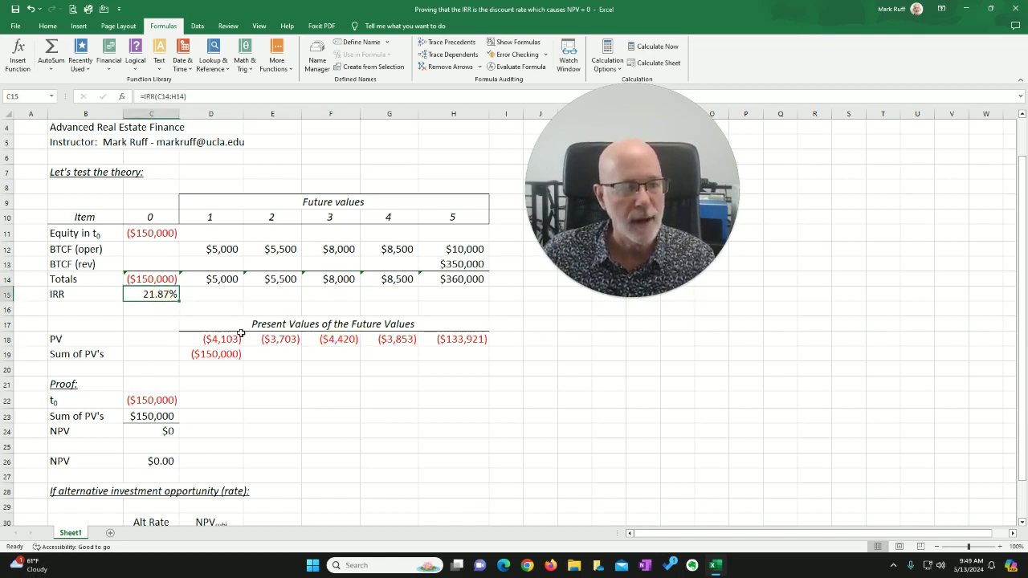
pyautogui.scroll(-1, 241, 333)
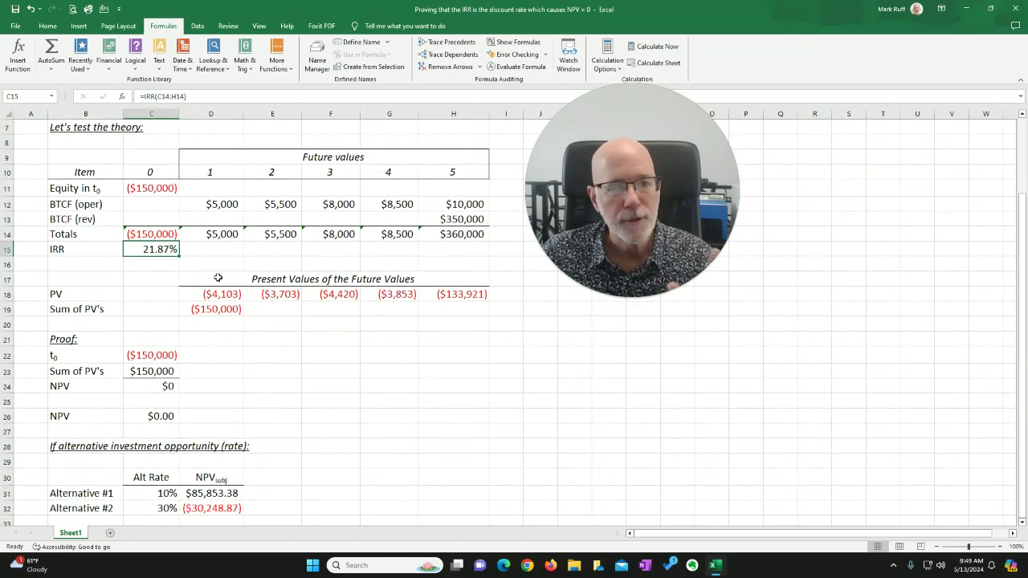
pyautogui.click(139, 251)
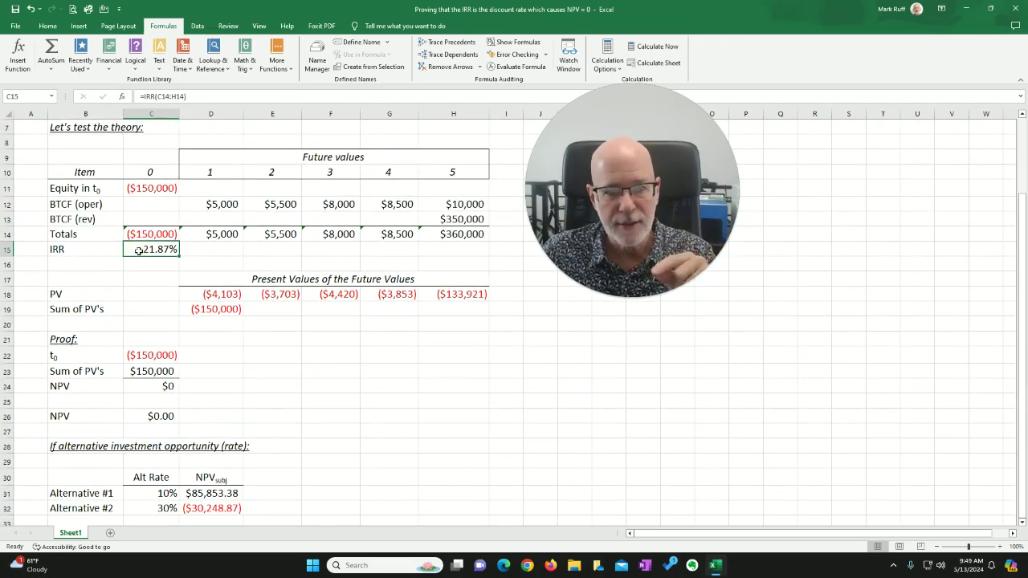
# - Examine how the present values in D18:H18 add up in D19 and carry into the proof cells C22:C24 against the initial equity
pyautogui.moveTo(206, 294); pyautogui.dragTo(473, 295)
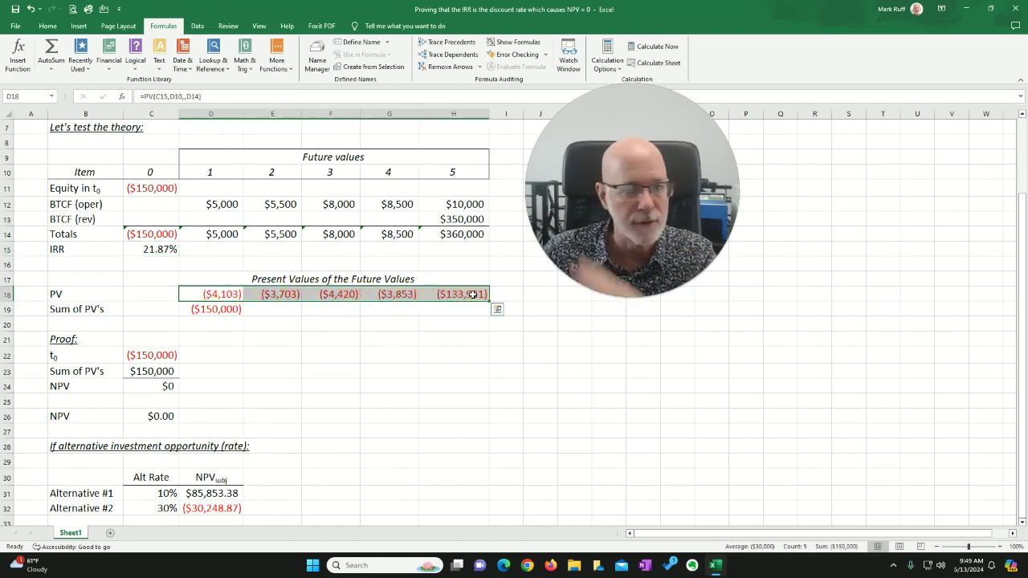
pyautogui.click(154, 232)
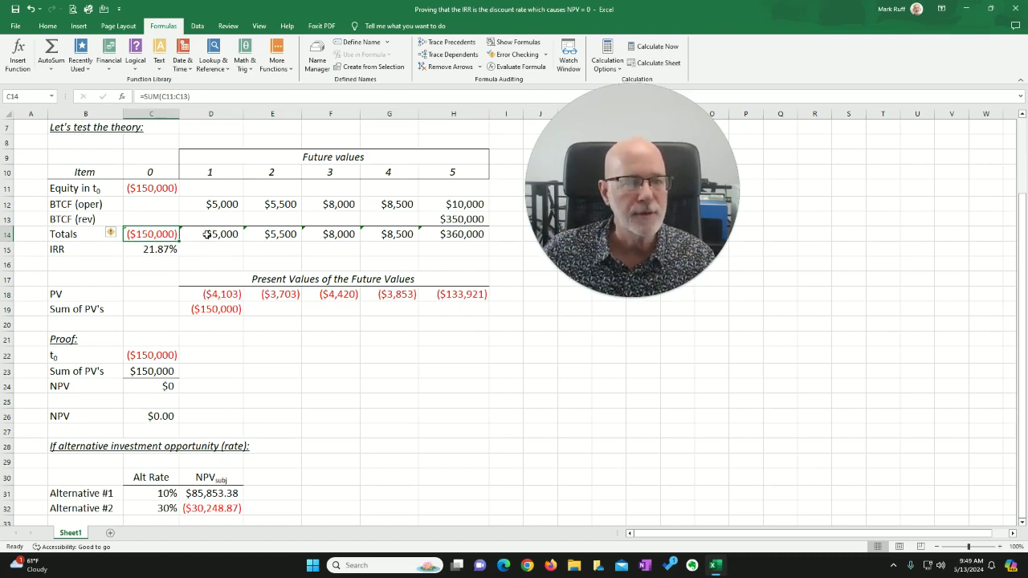
pyautogui.moveTo(207, 234); pyautogui.dragTo(470, 234)
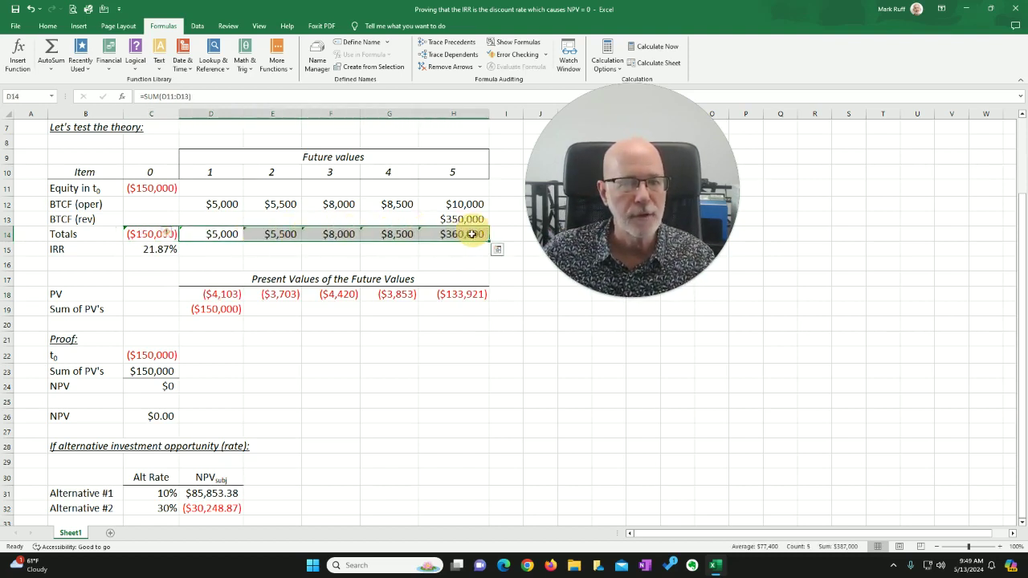
pyautogui.click(212, 309)
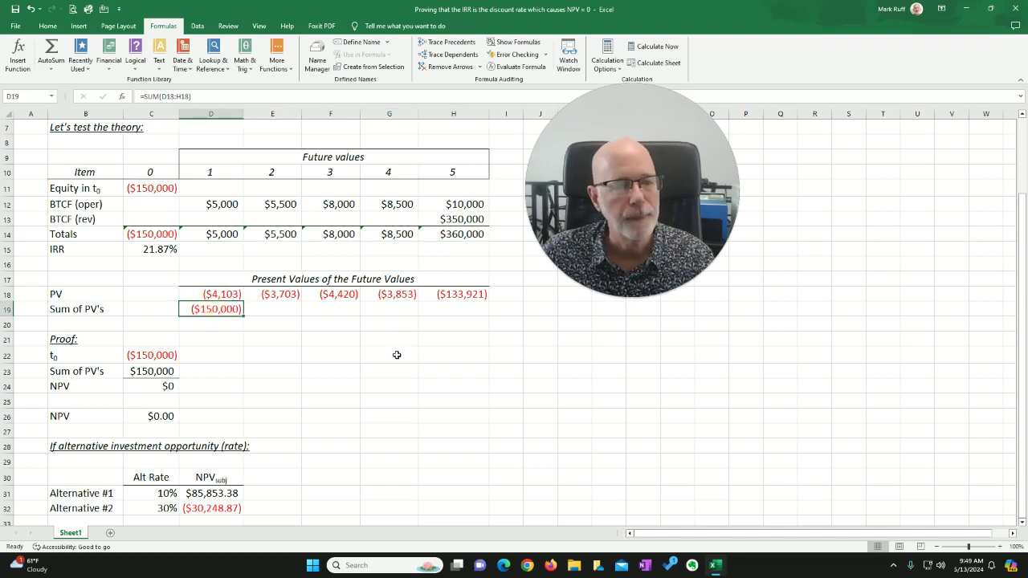
pyautogui.click(149, 355)
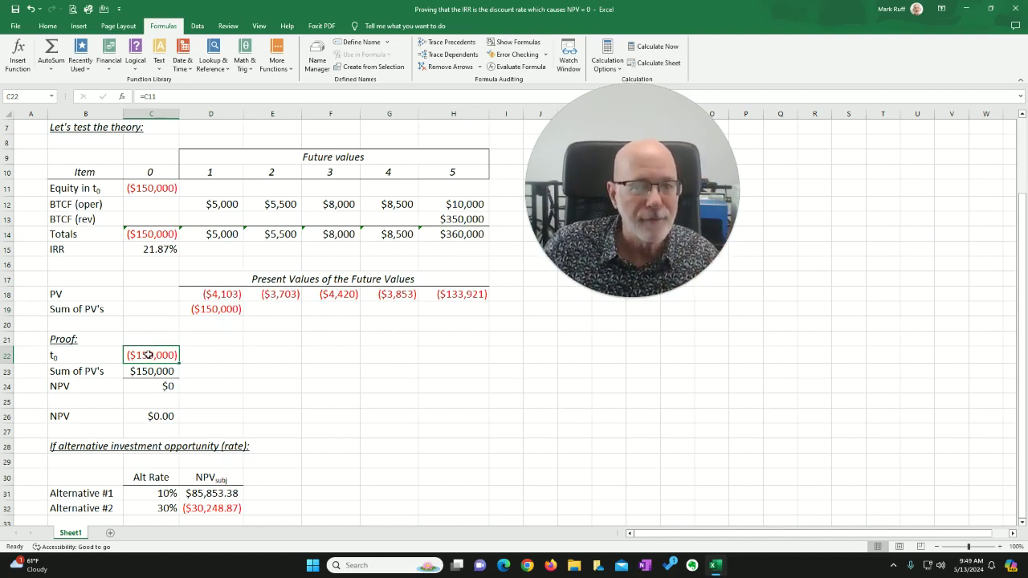
pyautogui.click(151, 374)
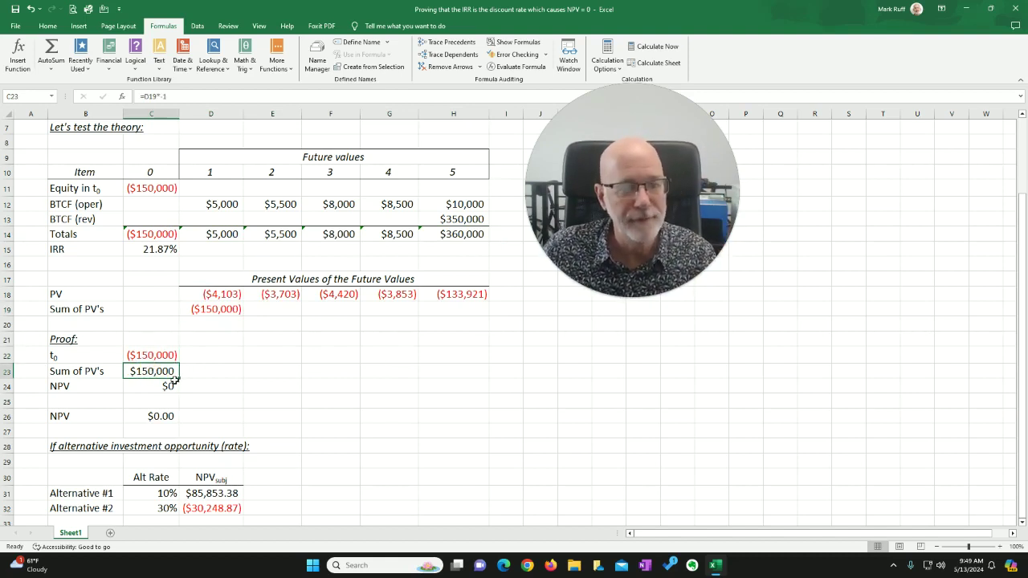
pyautogui.click(170, 386)
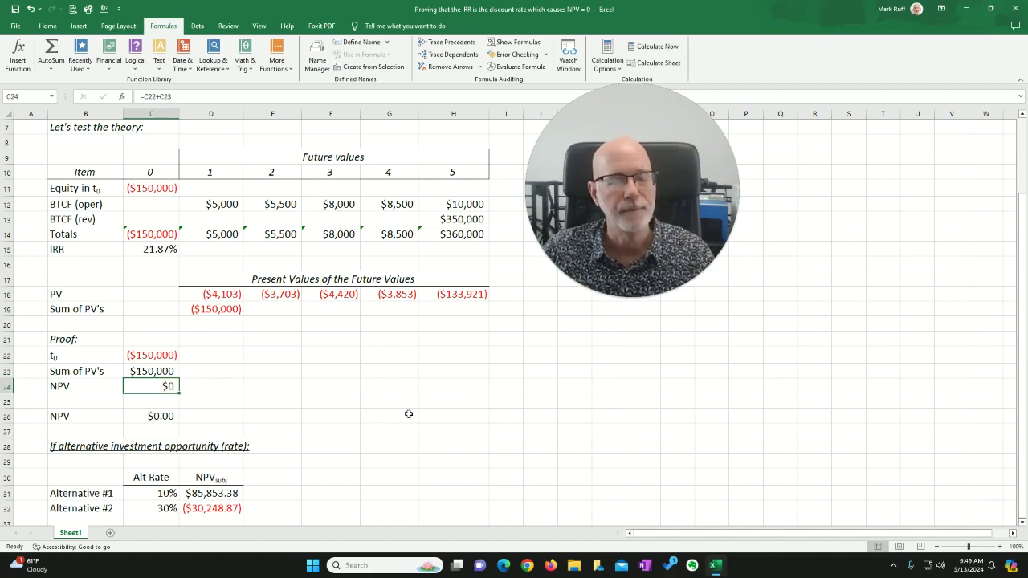
# - Trace the proof from the future cash flows in D14:H14 through the IRR in C15 and the present values to the NPV in C24
pyautogui.click(146, 353)
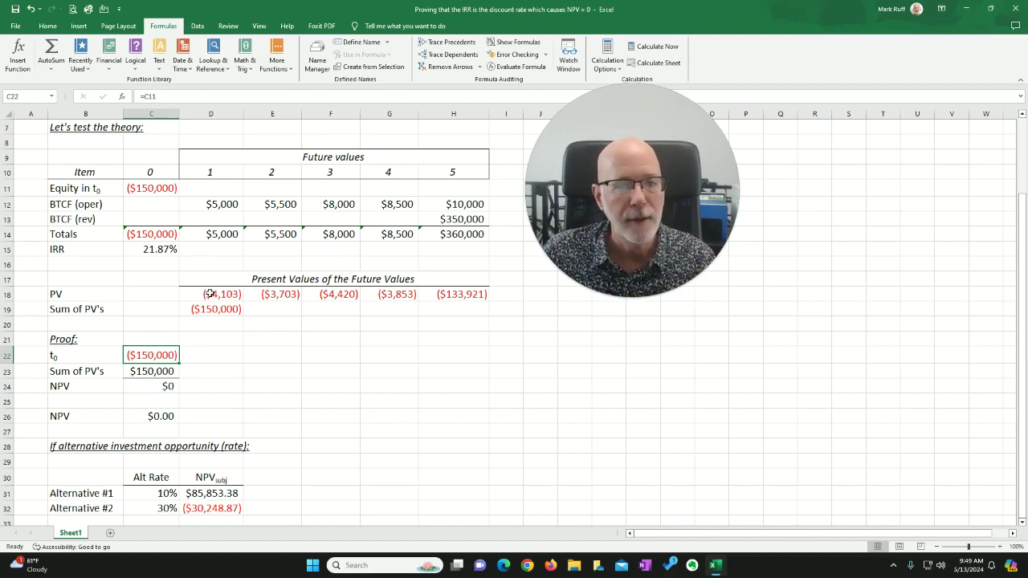
pyautogui.moveTo(218, 239); pyautogui.dragTo(481, 233)
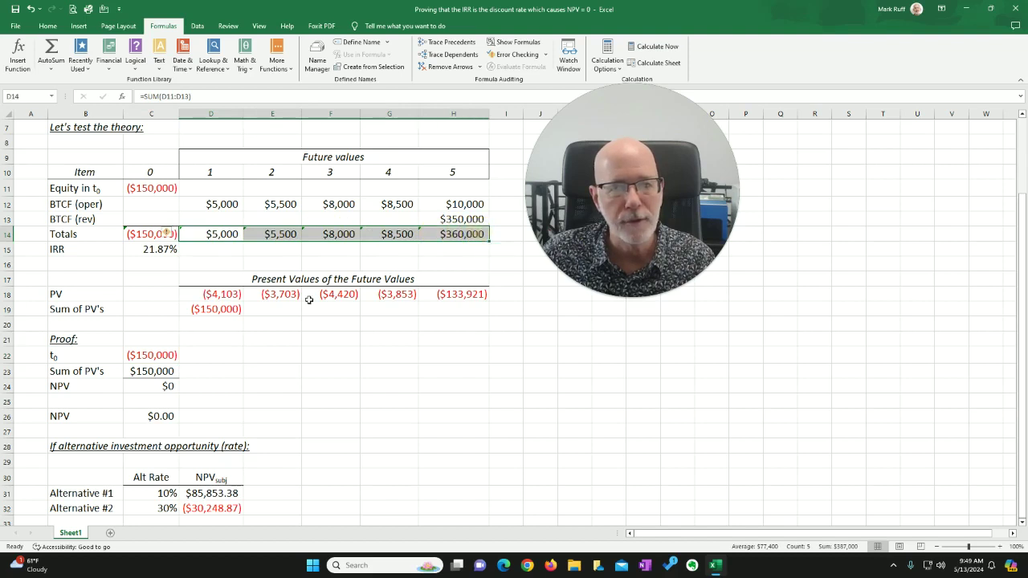
pyautogui.click(215, 312)
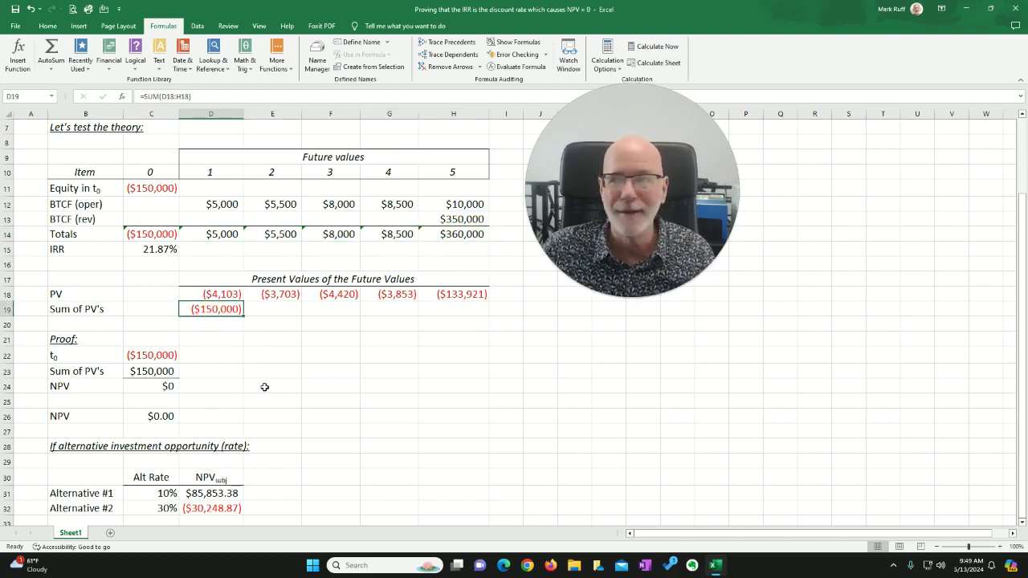
pyautogui.click(145, 249)
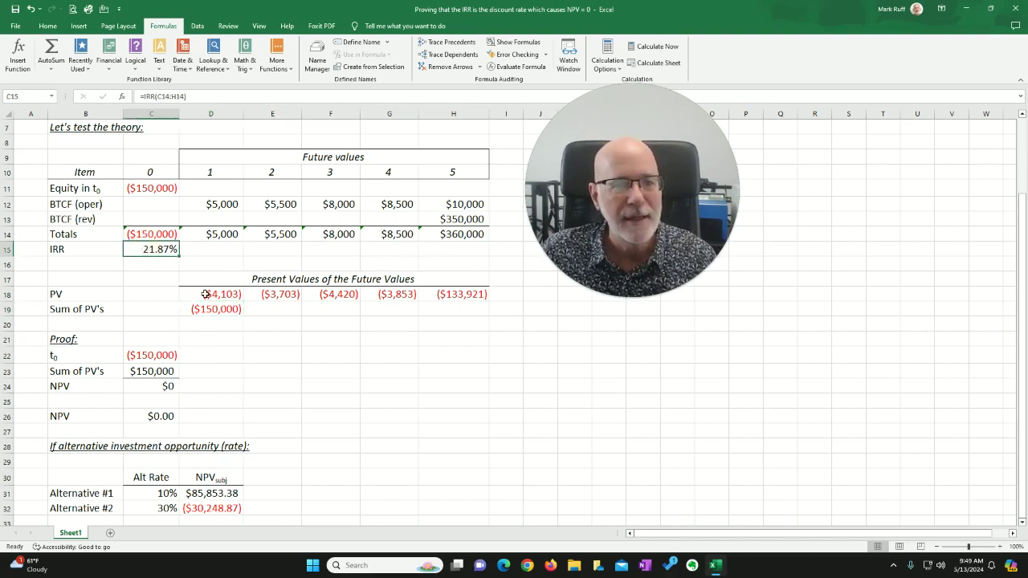
pyautogui.moveTo(205, 294); pyautogui.dragTo(456, 290)
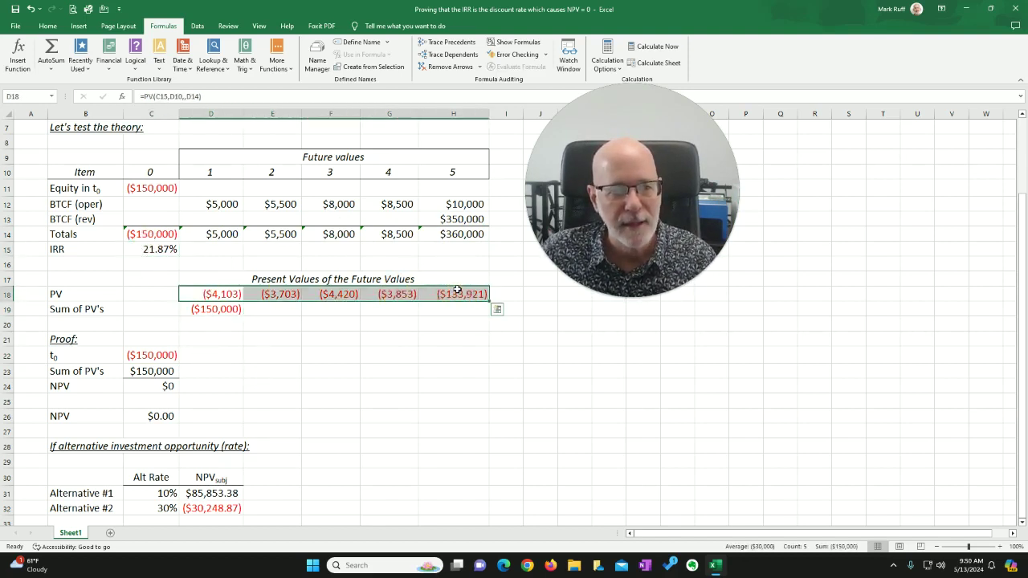
pyautogui.click(213, 309)
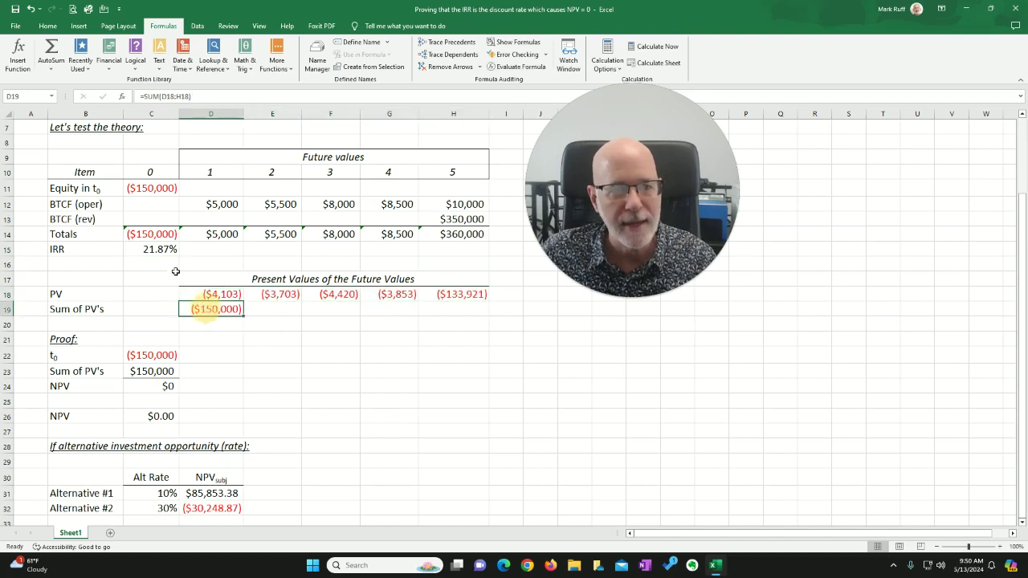
pyautogui.click(153, 235)
pyautogui.click(138, 354)
pyautogui.click(137, 370)
pyautogui.click(163, 386)
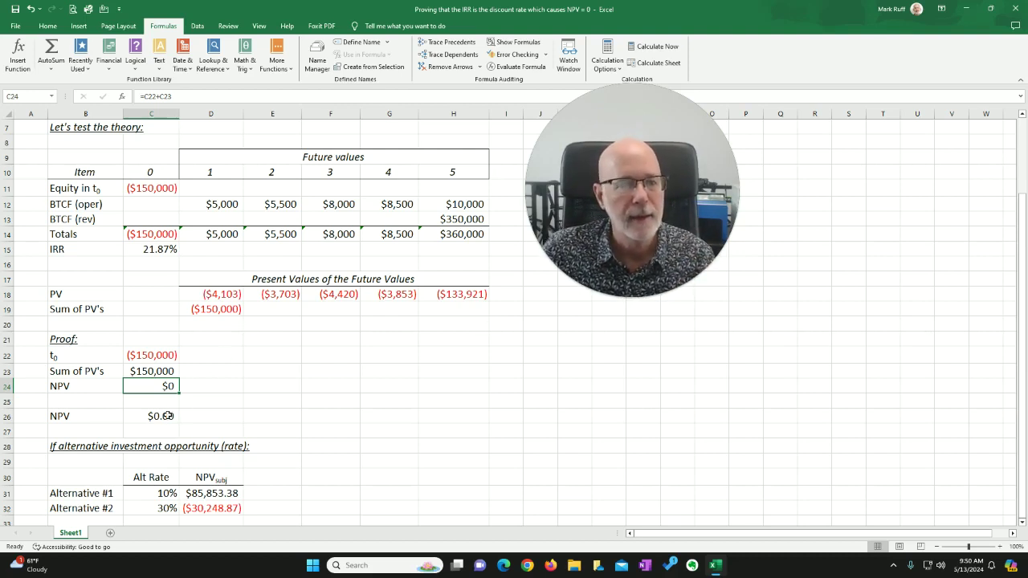
# - Compare the NPV function in C26 with the manual method using the year 4 and 5 totals, H18, C15 and the proof in C22:C24
pyautogui.click(138, 416)
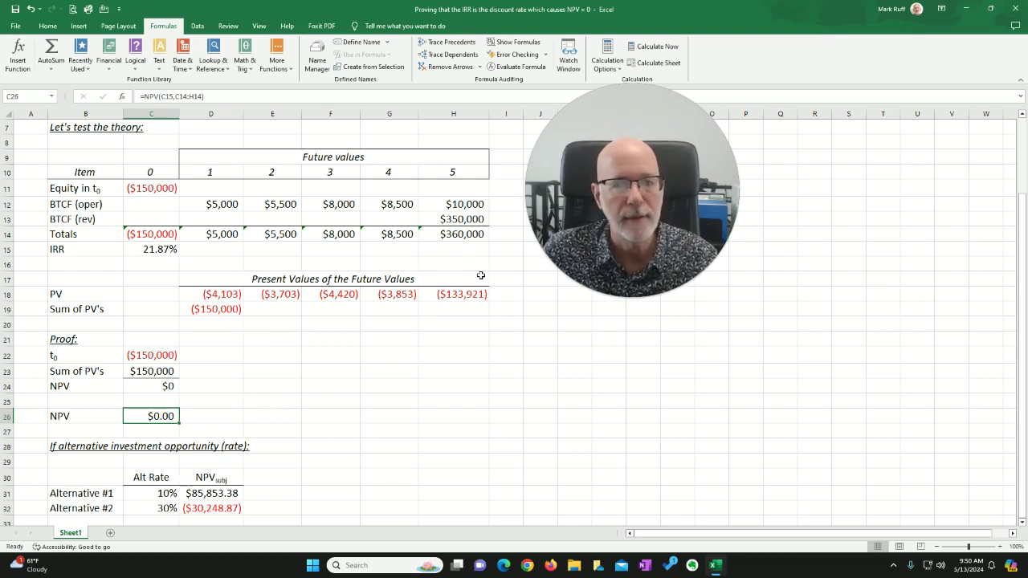
pyautogui.click(466, 234)
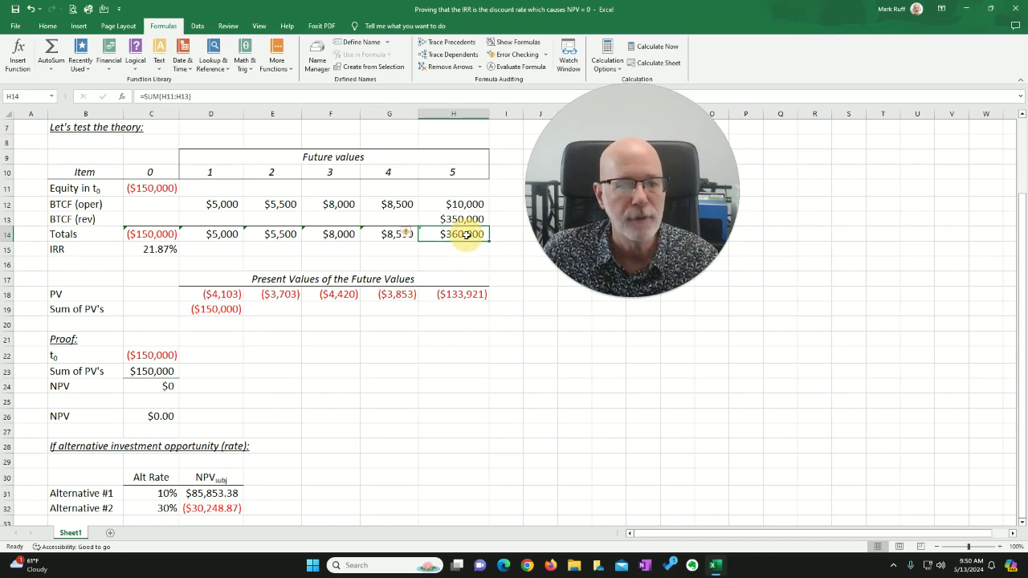
pyautogui.click(395, 233)
pyautogui.click(460, 295)
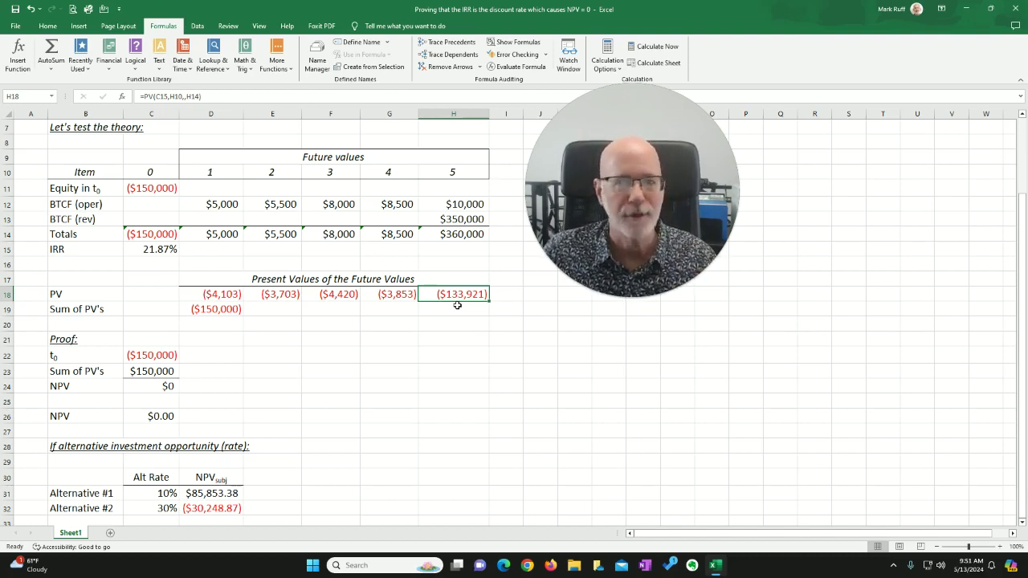
pyautogui.click(150, 251)
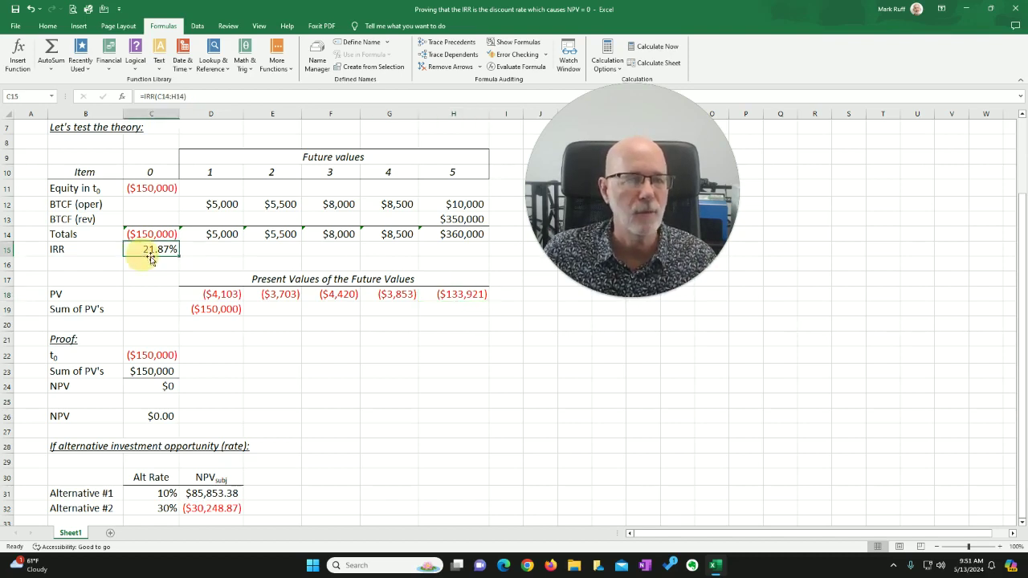
pyautogui.click(155, 354)
pyautogui.click(155, 371)
pyautogui.click(171, 391)
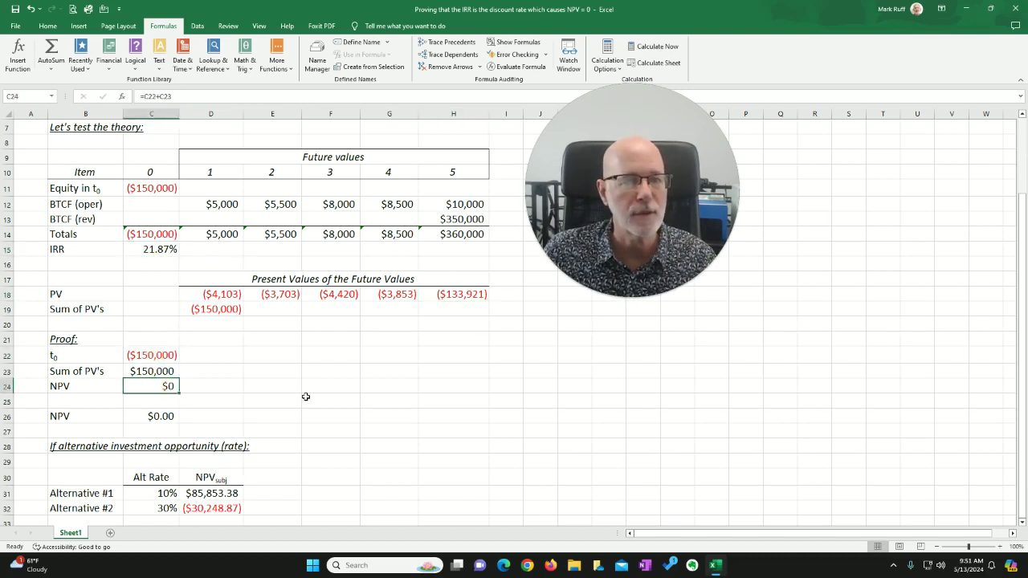
# - Replace the NPV in C26 with an NPV function using C15 as Rate and C14:H14 as Value1
pyautogui.click(143, 418)
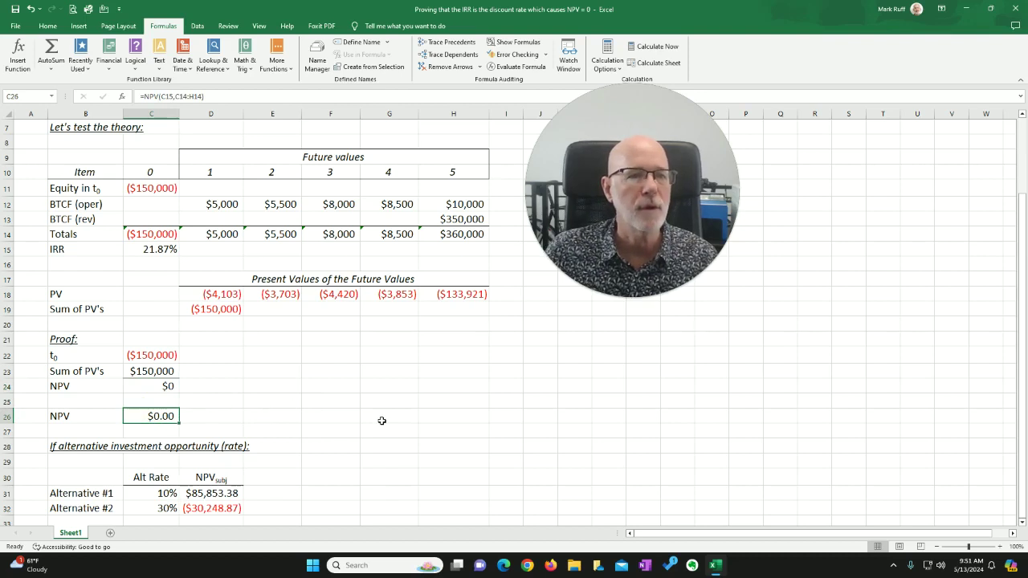
pyautogui.press('Delete')
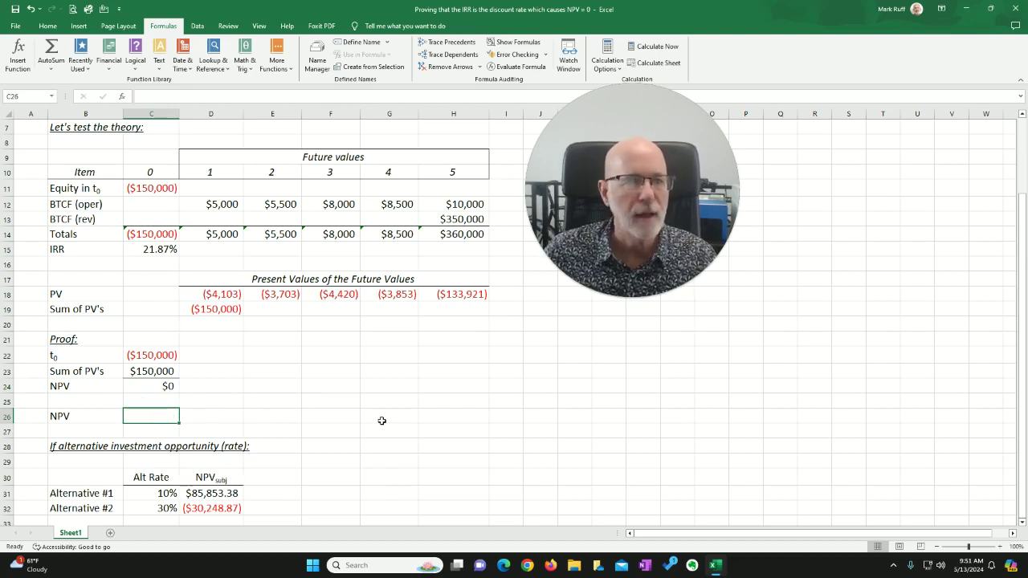
pyautogui.click(80, 58)
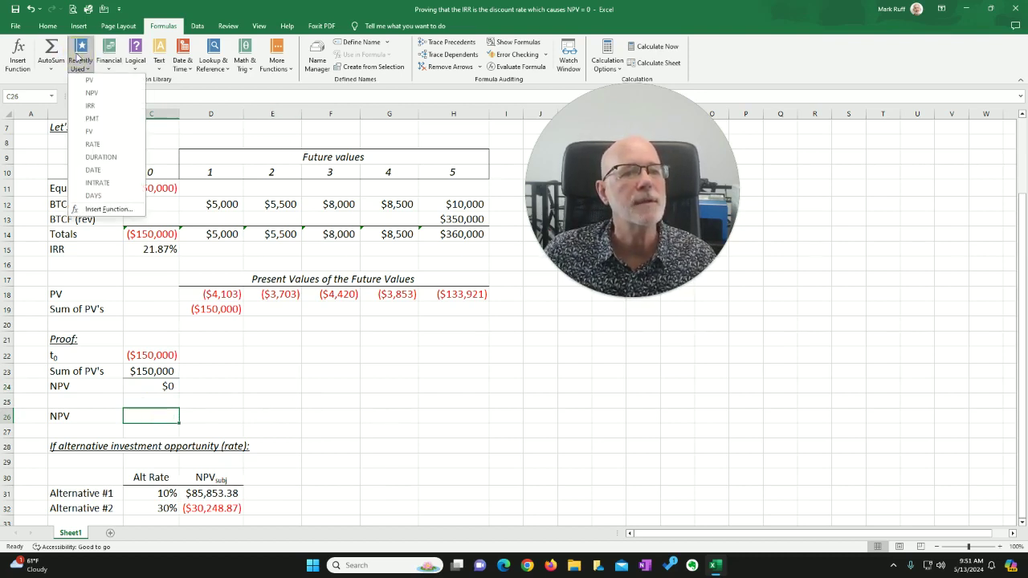
pyautogui.click(113, 56)
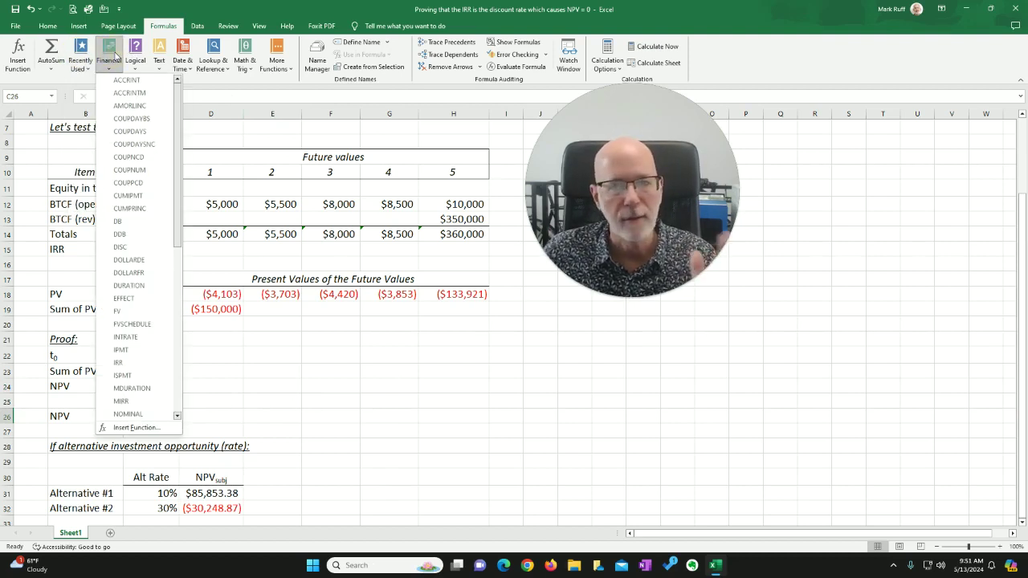
pyautogui.click(80, 57)
pyautogui.click(88, 95)
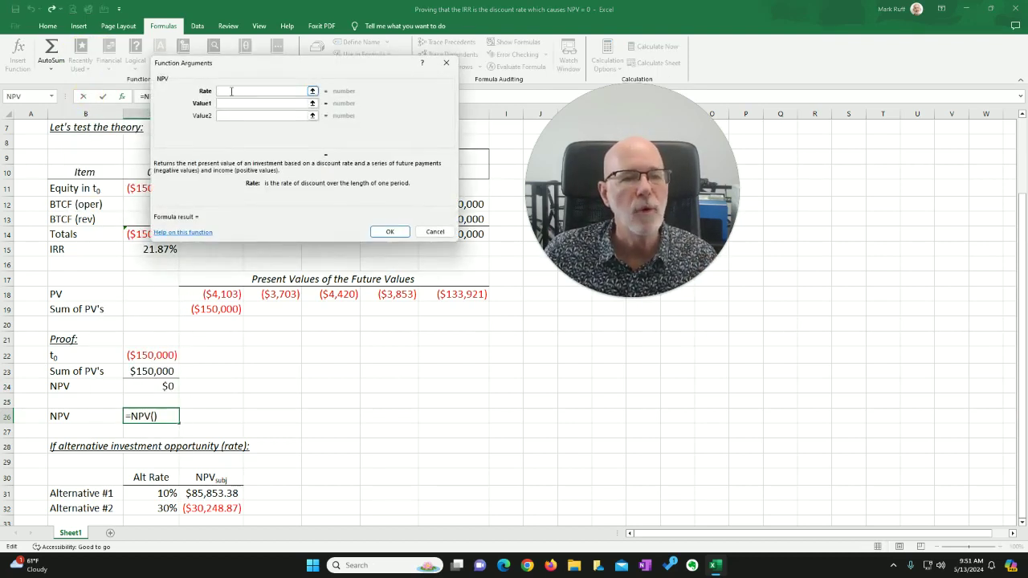
pyautogui.click(130, 248)
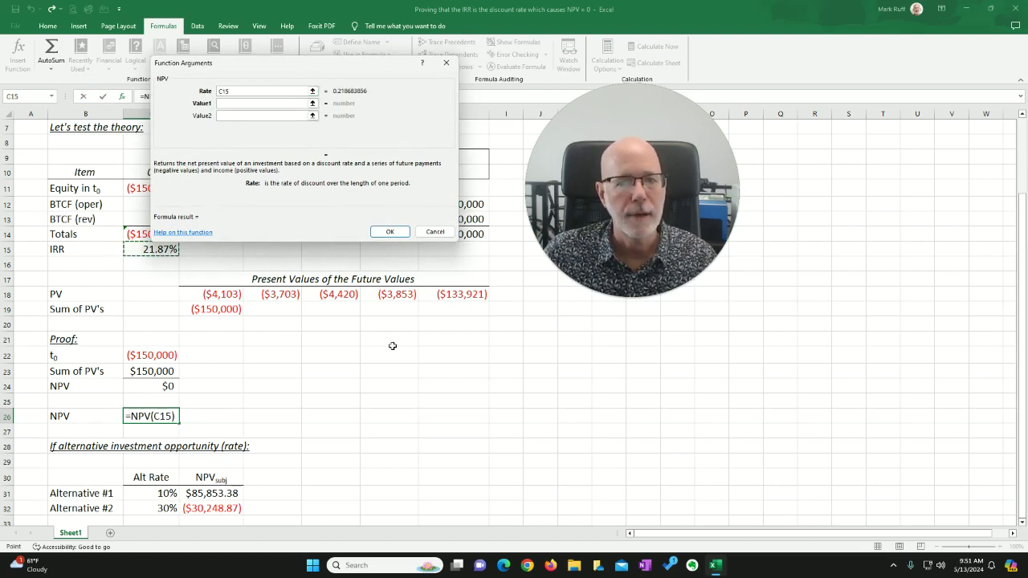
pyautogui.click(232, 103)
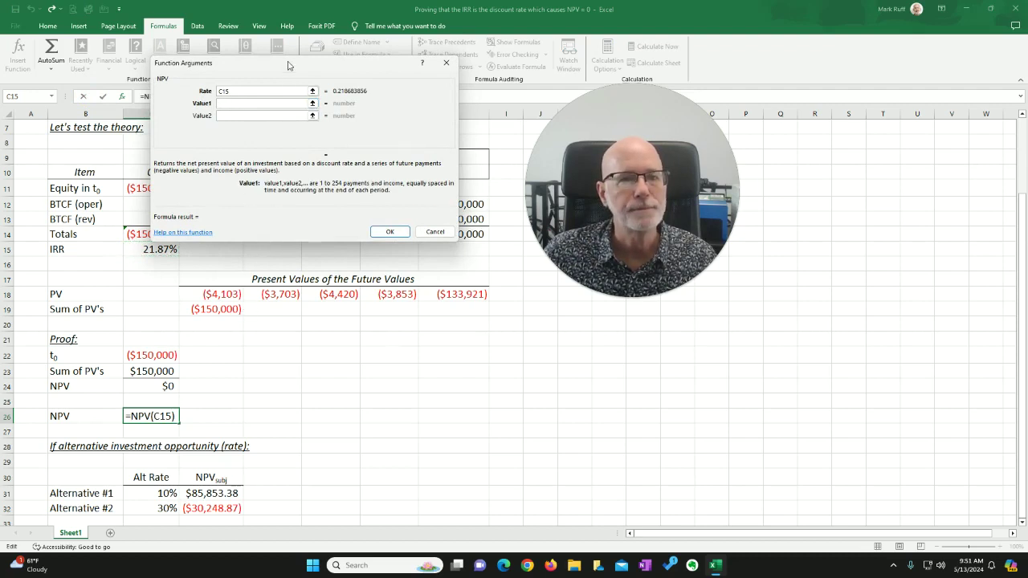
pyautogui.moveTo(288, 62); pyautogui.dragTo(287, 20)
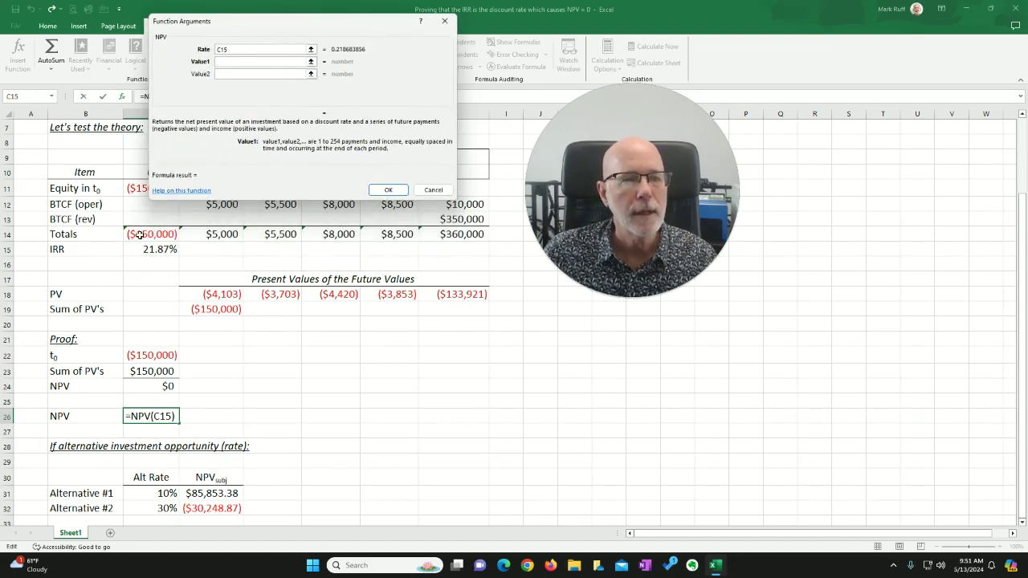
pyautogui.moveTo(140, 235); pyautogui.dragTo(462, 234)
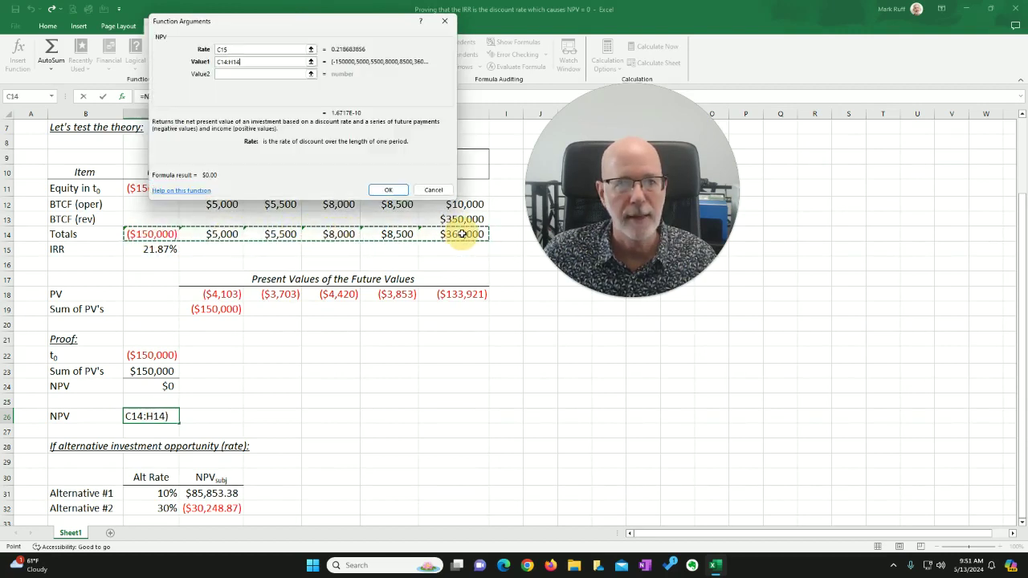
pyautogui.click(388, 190)
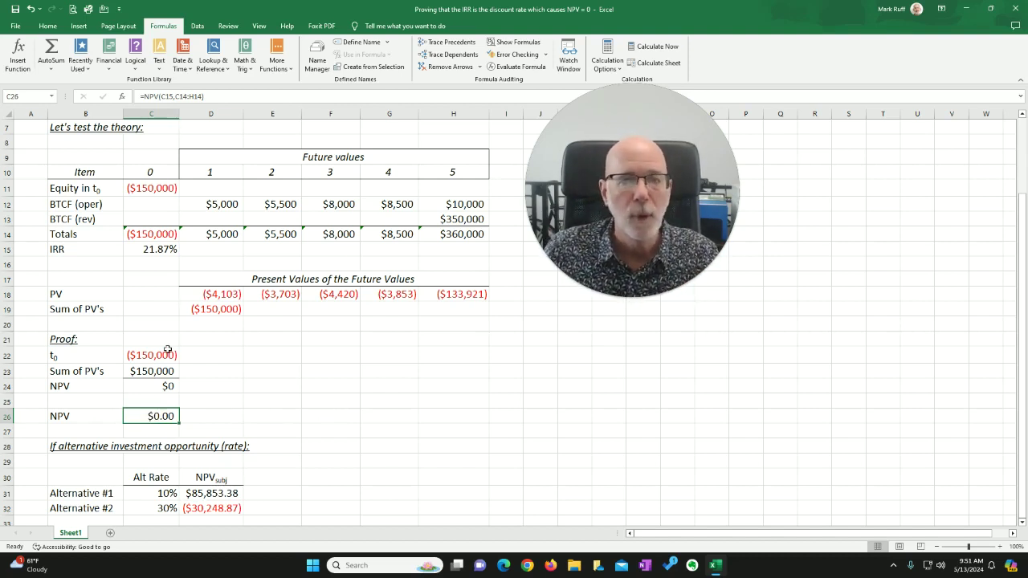
# - Examine how the present values in F18:H18, the future cash flows in D14:H14 and the IRR in C15 relate to the NPV in C26
pyautogui.click(462, 294)
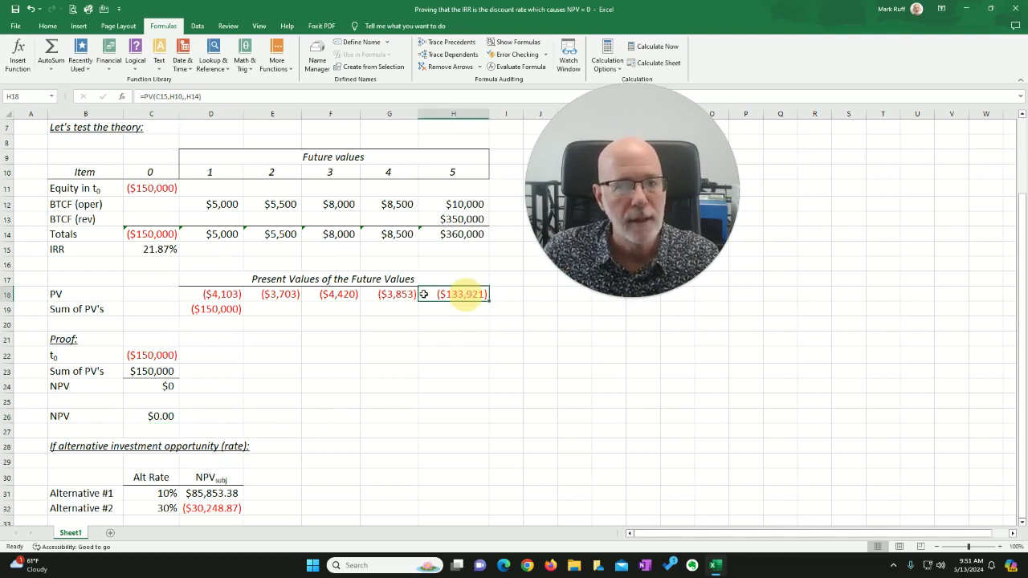
pyautogui.click(391, 294)
pyautogui.click(333, 295)
pyautogui.click(146, 411)
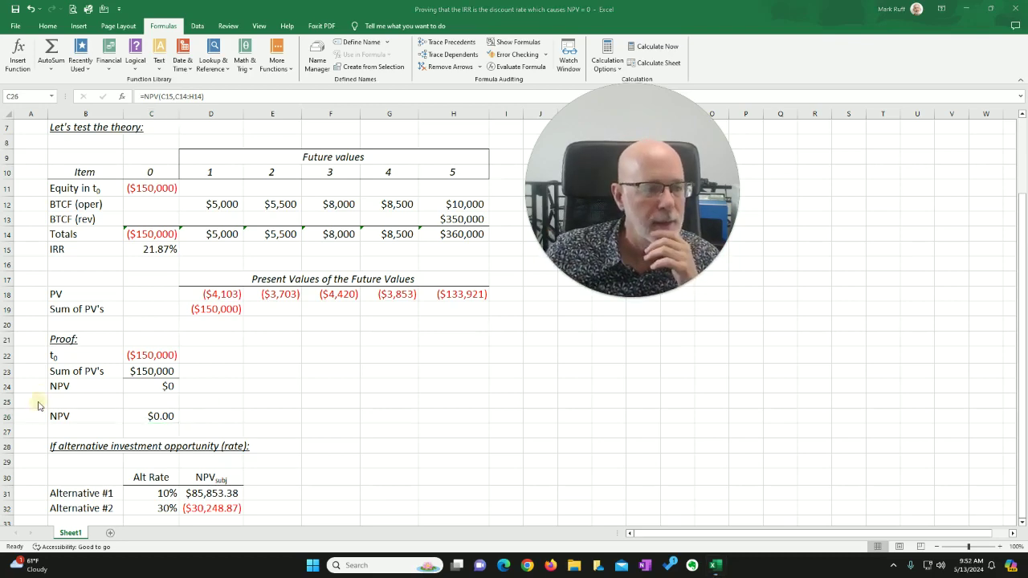
pyautogui.scroll(-3, 102, 415)
pyautogui.scroll(3, 138, 374)
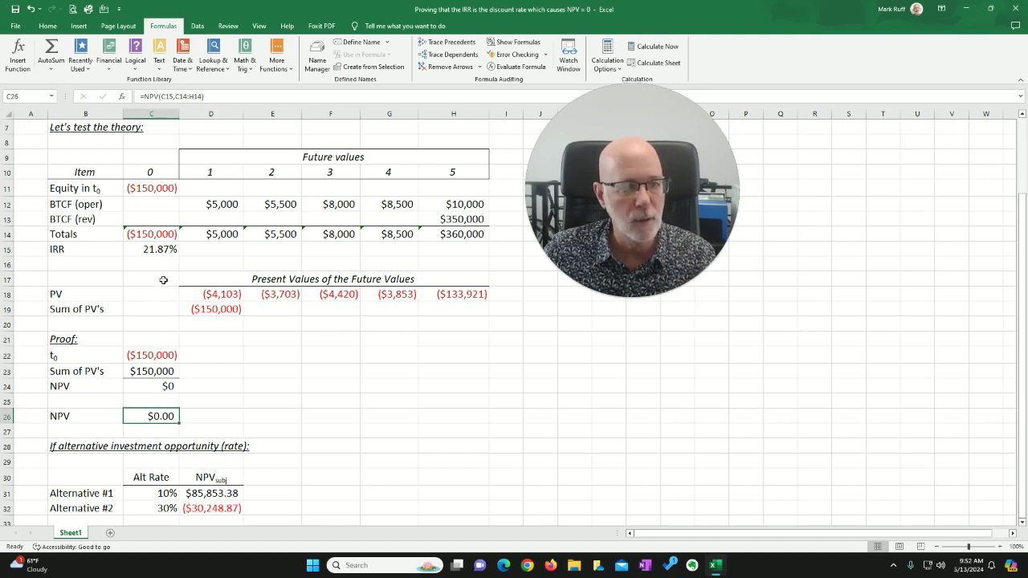
pyautogui.click(230, 234)
pyautogui.moveTo(230, 234); pyautogui.dragTo(454, 234)
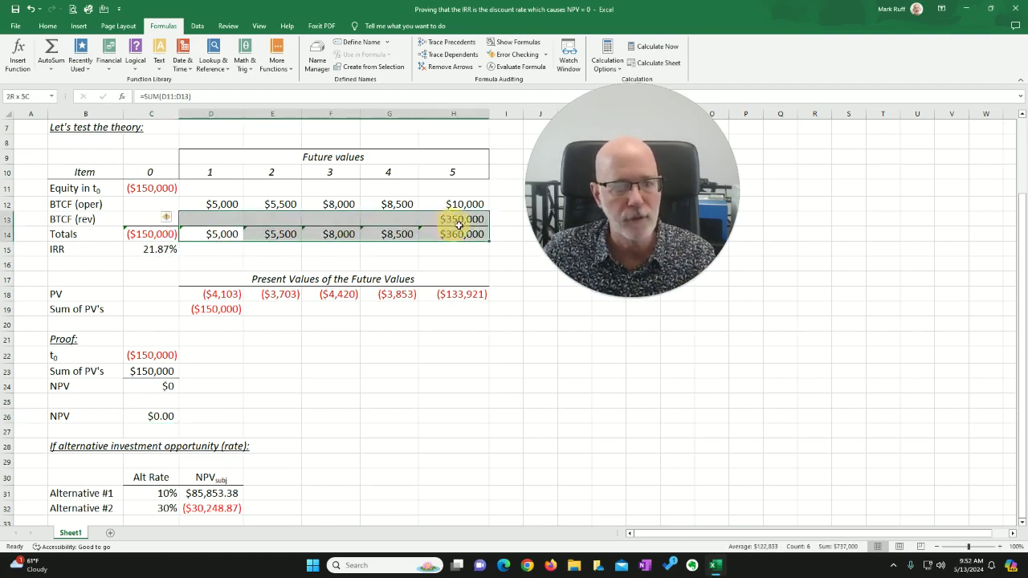
pyautogui.click(153, 250)
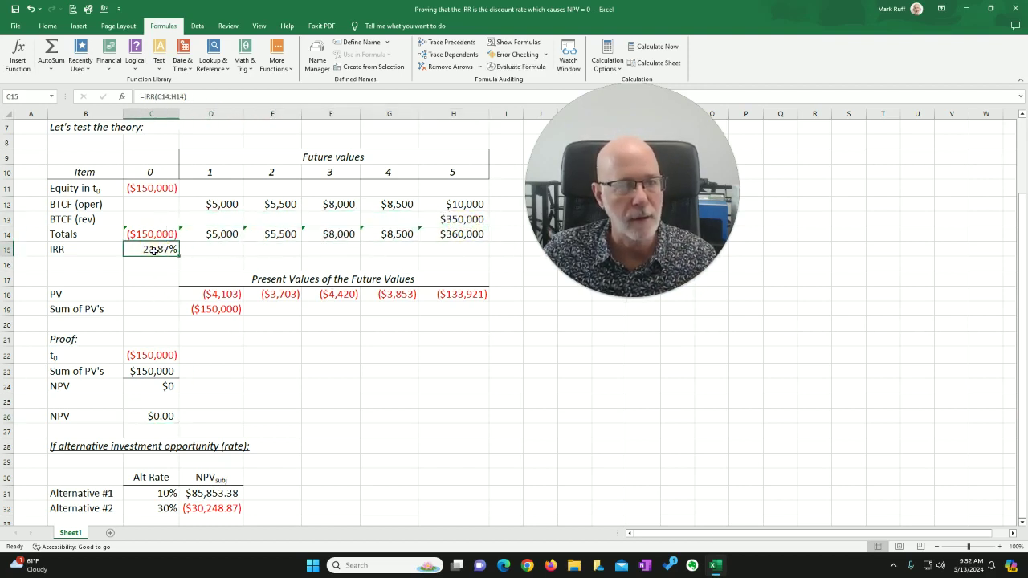
pyautogui.click(141, 416)
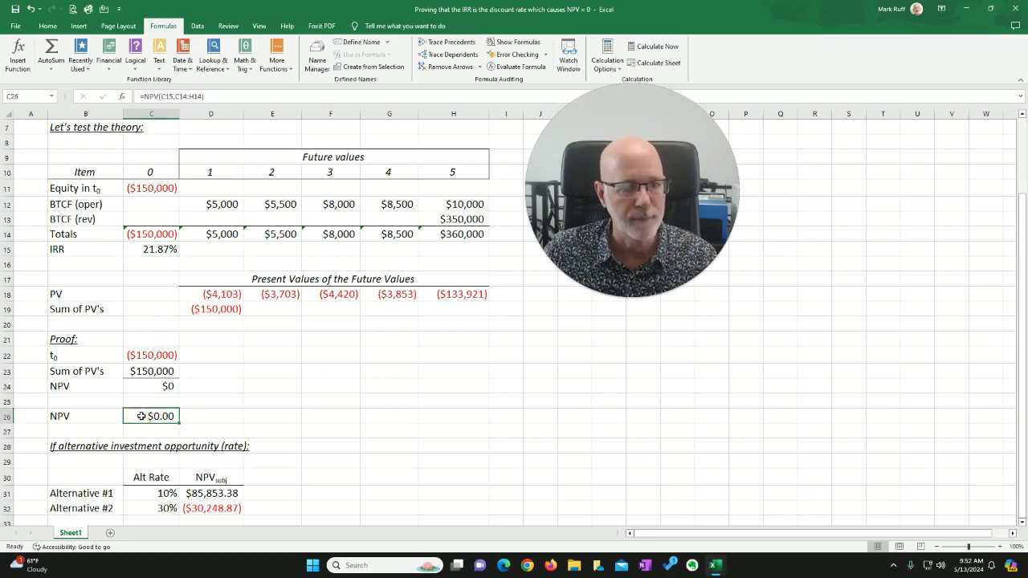
# - Review the alternative investment rates section and the IRR formula in C15 behind the NPV proof
pyautogui.scroll(-2, 141, 416)
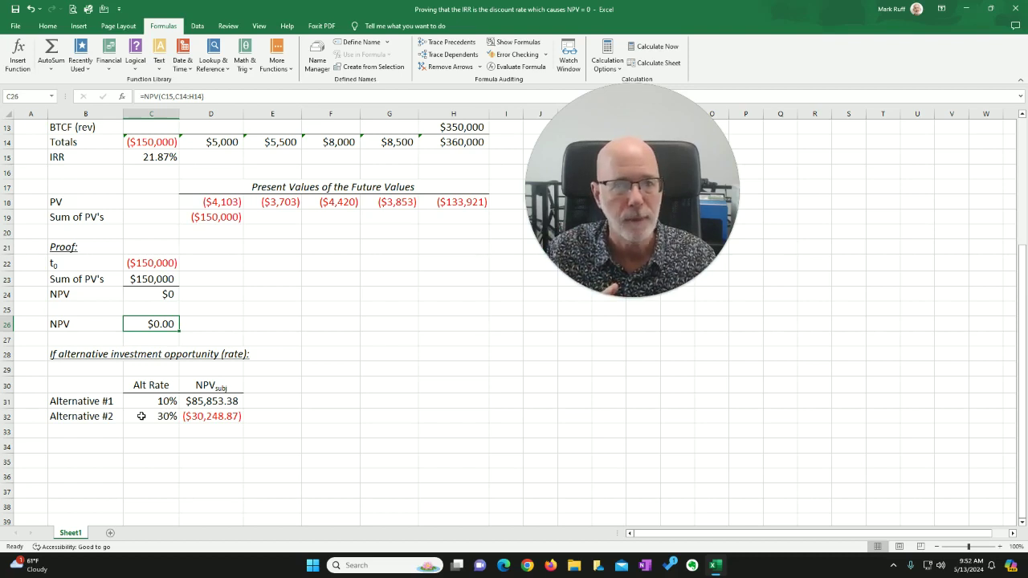
pyautogui.scroll(1, 234, 310)
pyautogui.scroll(3, 234, 311)
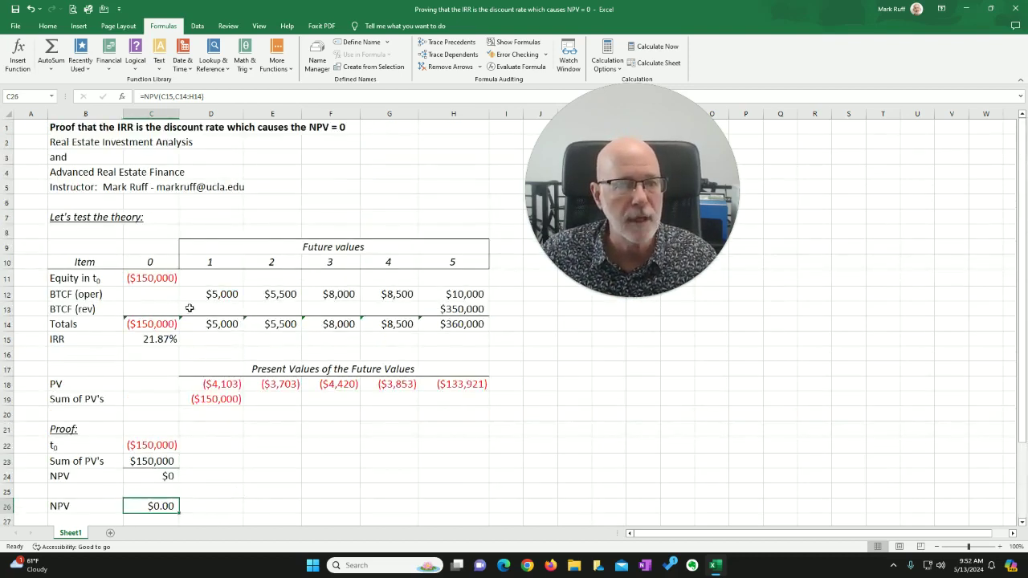
pyautogui.click(152, 339)
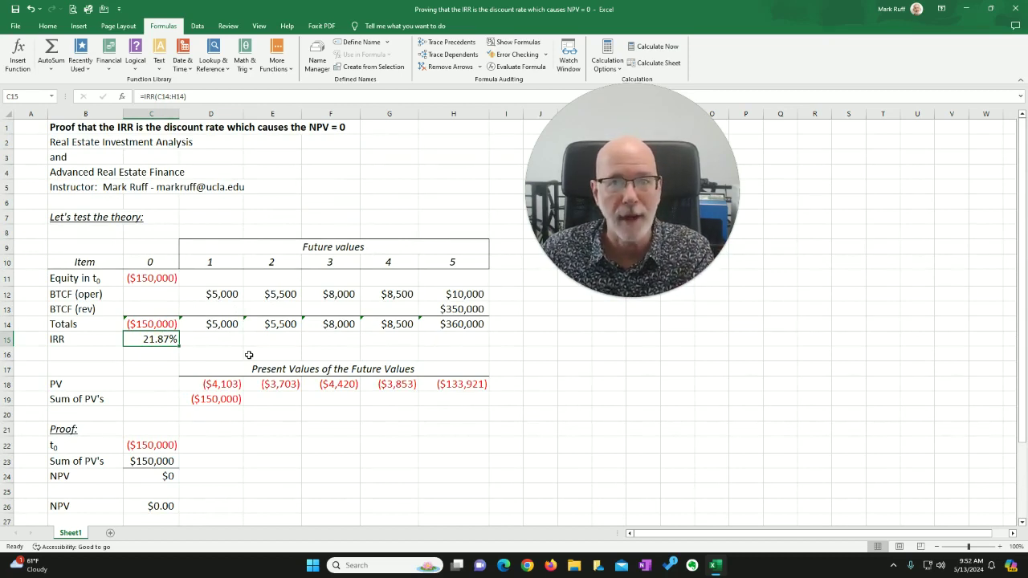
pyautogui.click(161, 339)
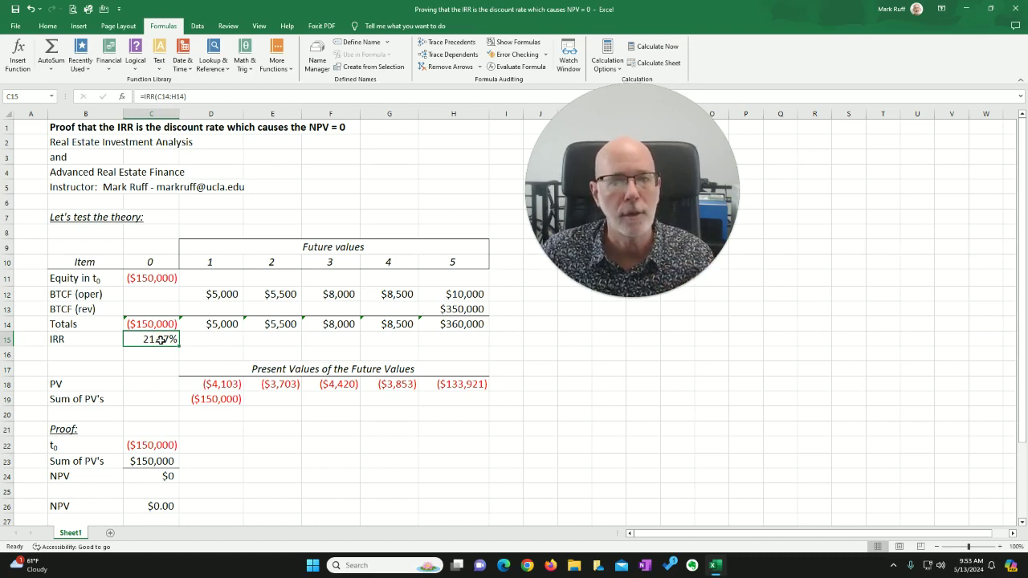
# - Examine how the Alternative #1 rate in C31 discounts the totals in C14:H14 to the NPV in D31, compared with the IRR in C15
pyautogui.scroll(-1, 161, 340)
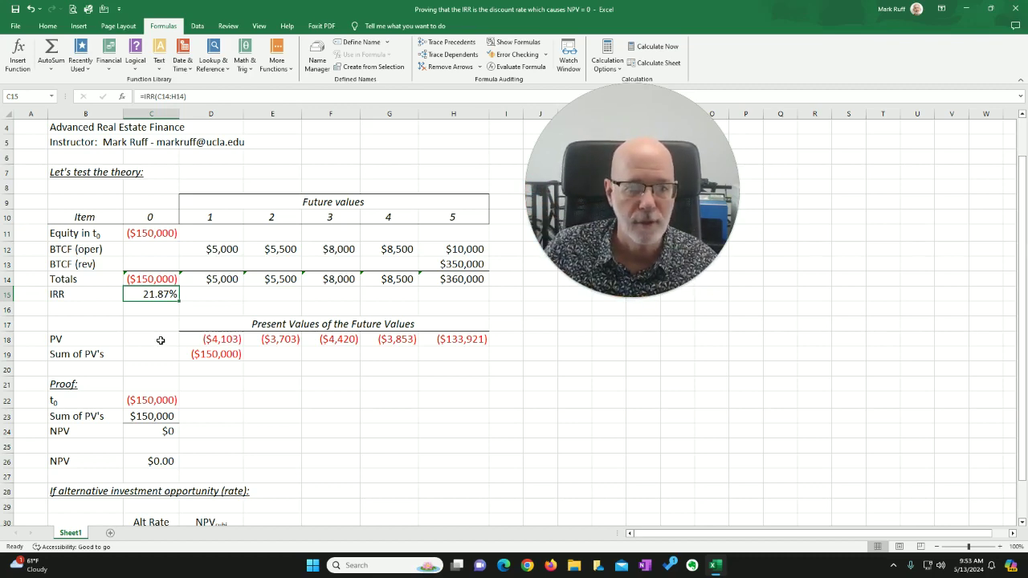
pyautogui.scroll(-2, 160, 341)
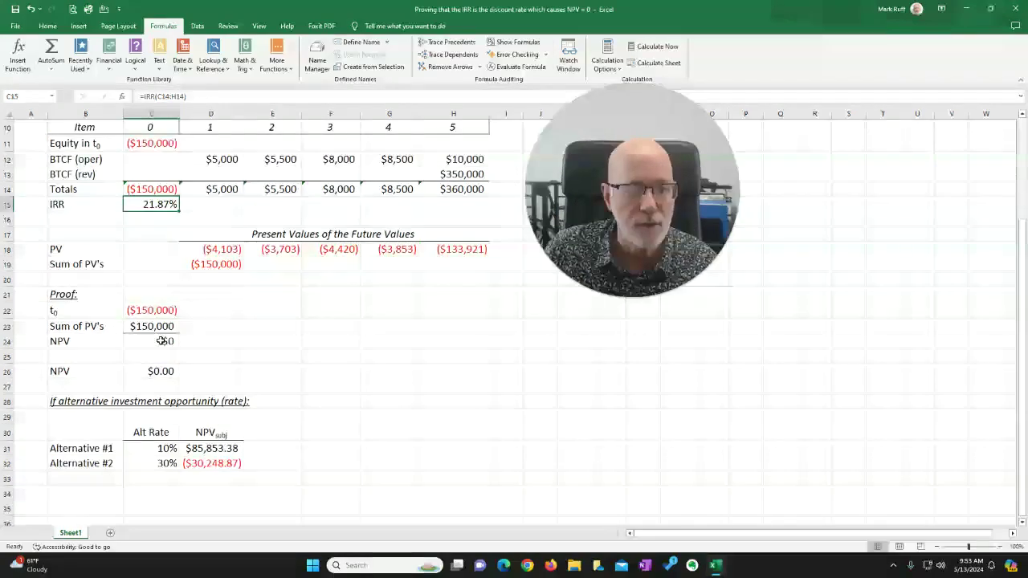
pyautogui.click(161, 439)
pyautogui.click(151, 451)
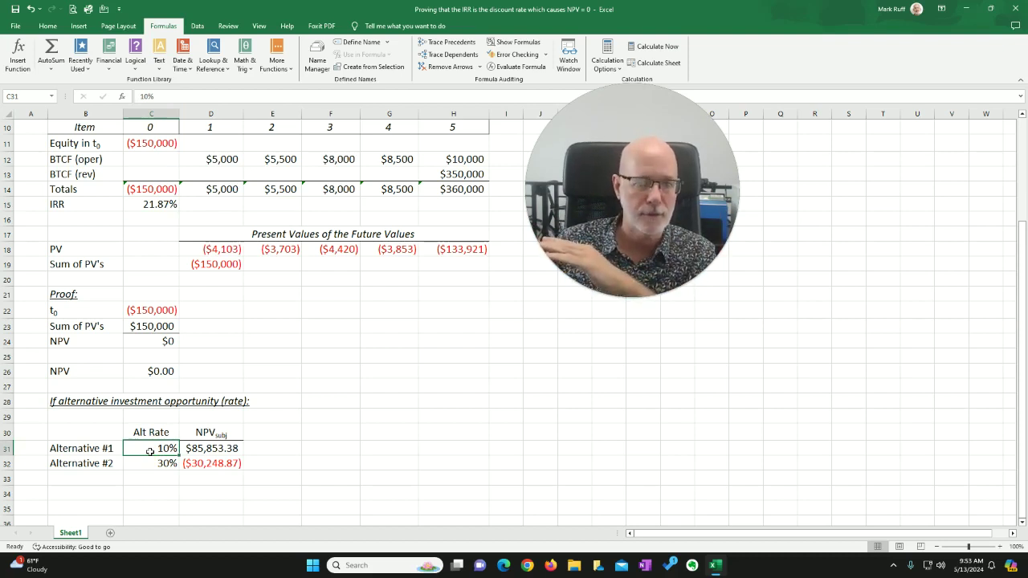
pyautogui.moveTo(152, 190); pyautogui.dragTo(480, 193)
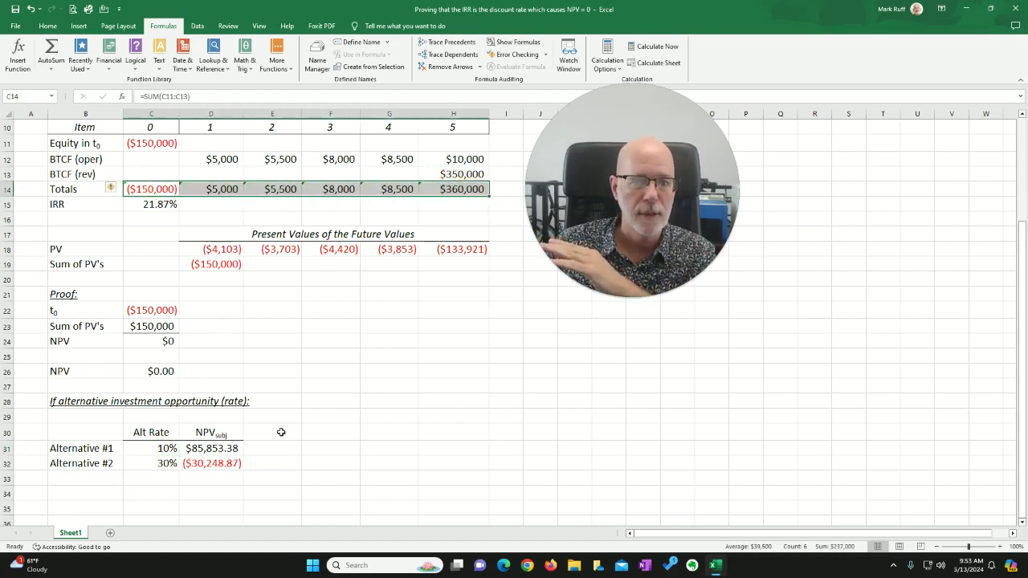
pyautogui.click(205, 447)
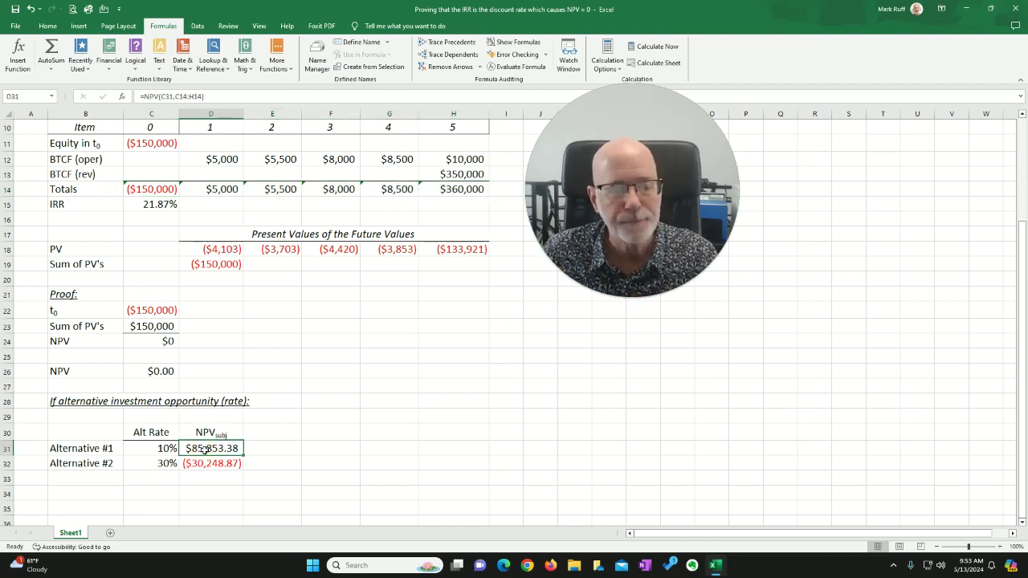
pyautogui.click(157, 204)
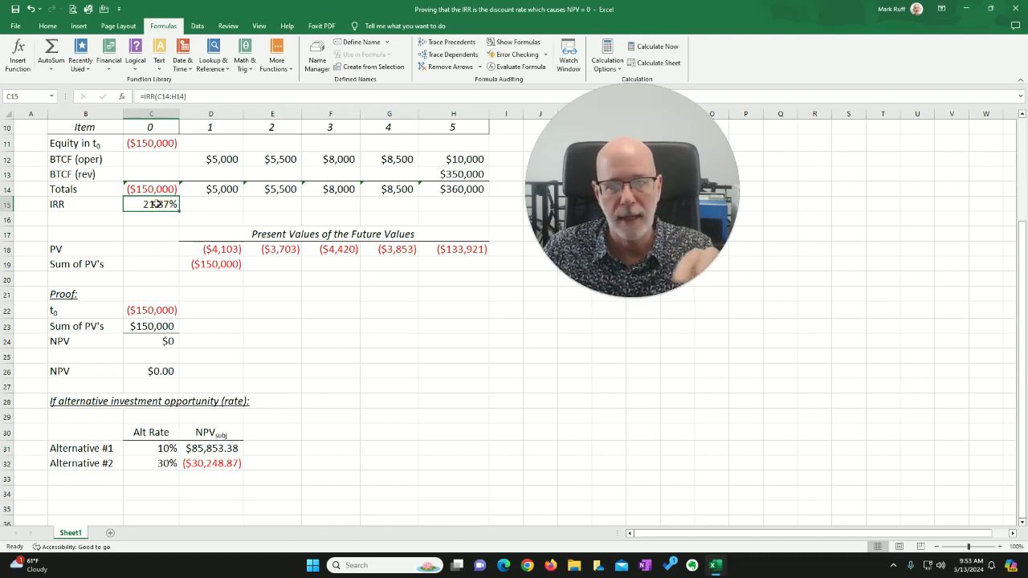
pyautogui.click(154, 448)
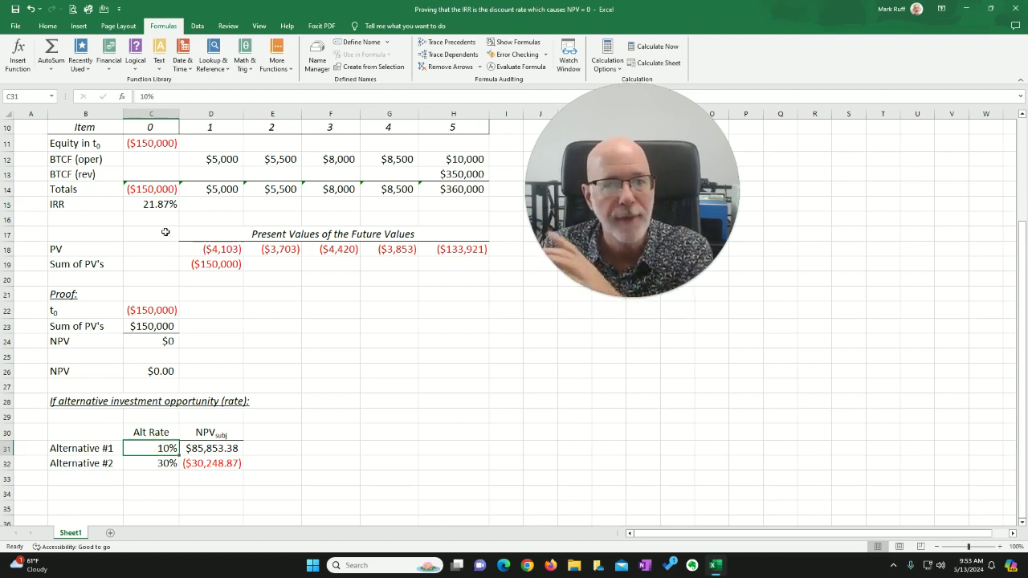
pyautogui.moveTo(154, 189); pyautogui.dragTo(431, 190)
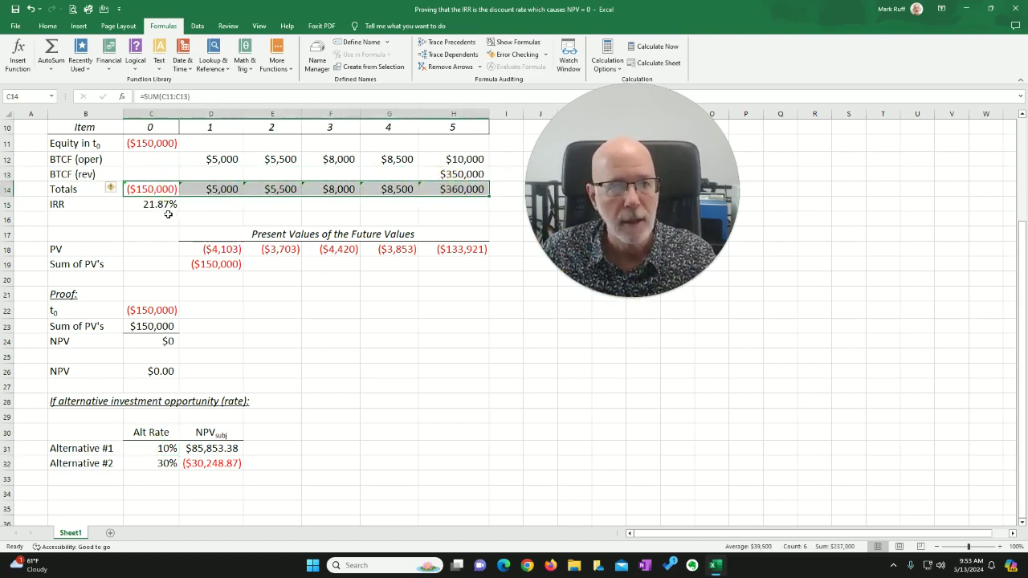
pyautogui.click(222, 450)
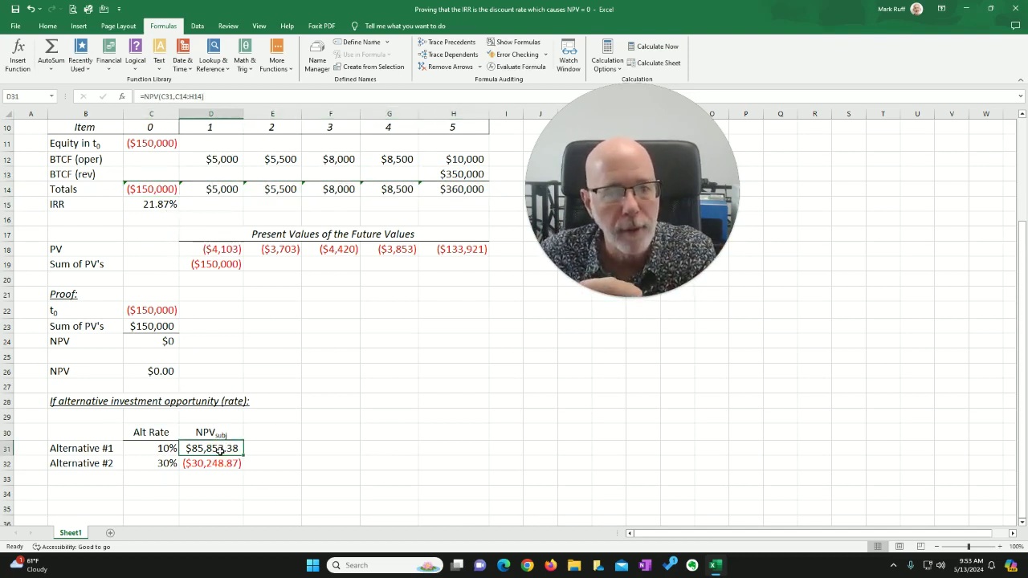
pyautogui.click(148, 448)
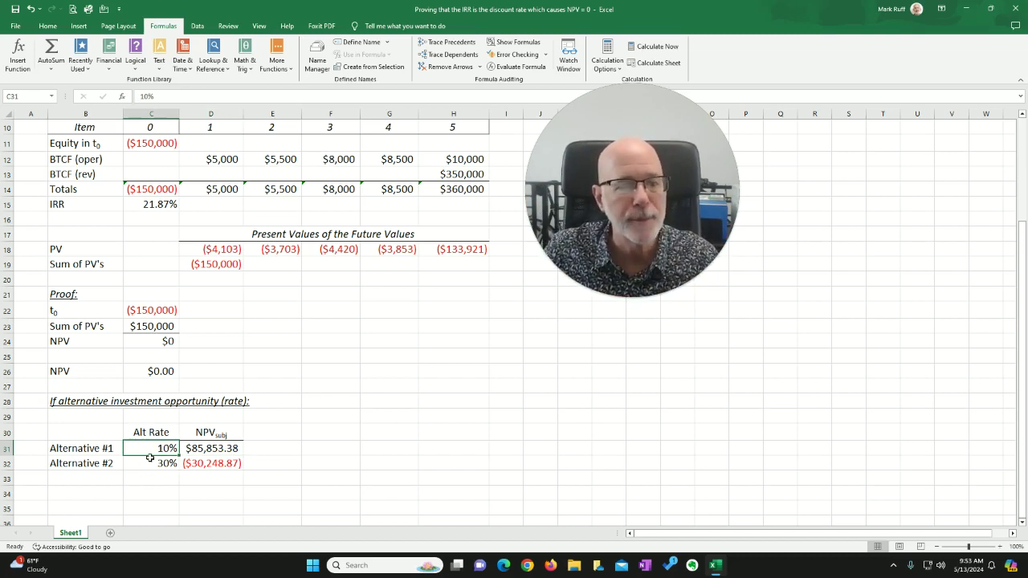
# - Compare the Alternative #2 rate in C32 with the IRR in C15 and the cash flow totals in C14:H14
pyautogui.click(150, 459)
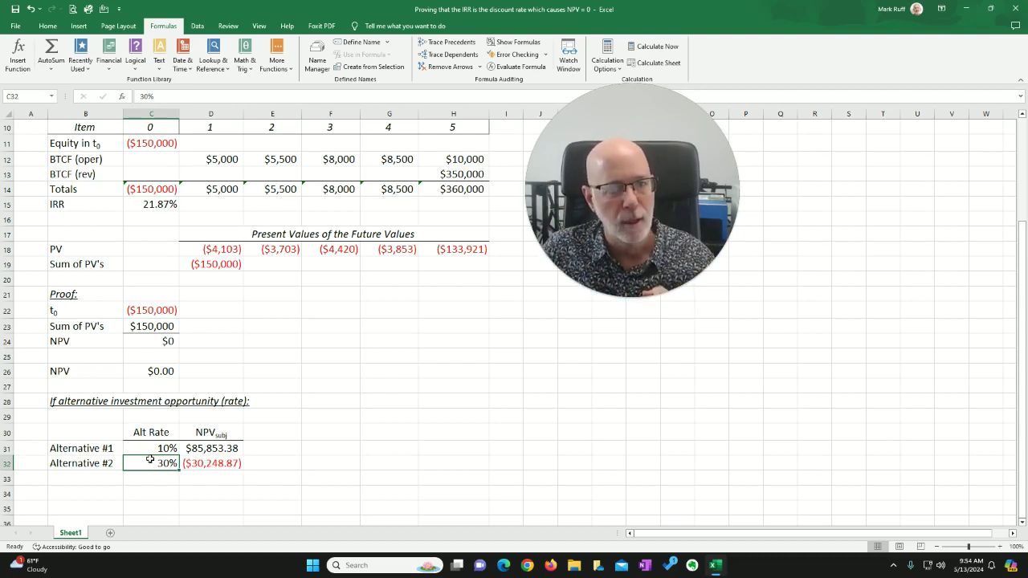
pyautogui.doubleClick(154, 188)
pyautogui.moveTo(154, 189); pyautogui.dragTo(432, 190)
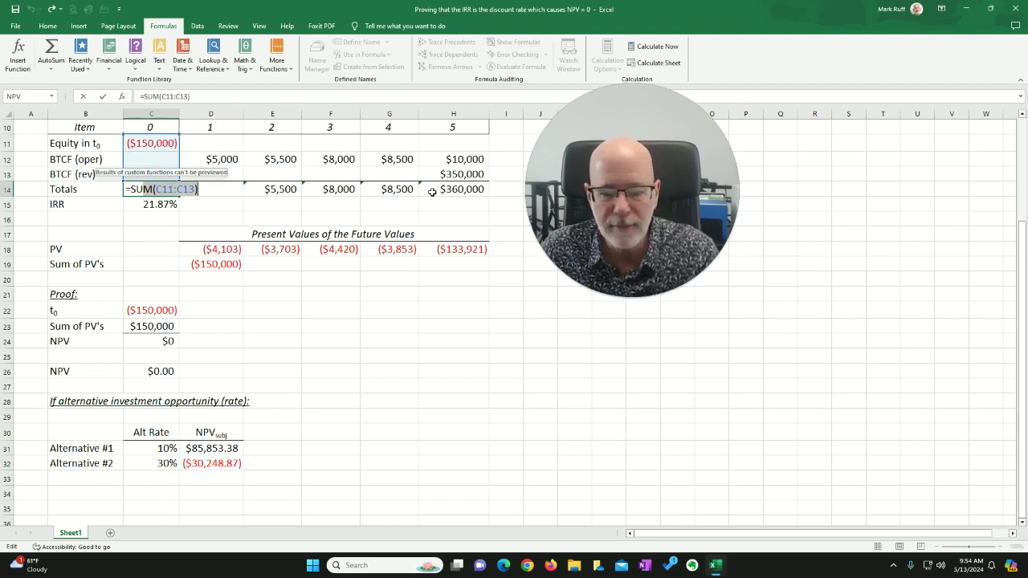
pyautogui.press('Escape')
pyautogui.click(154, 205)
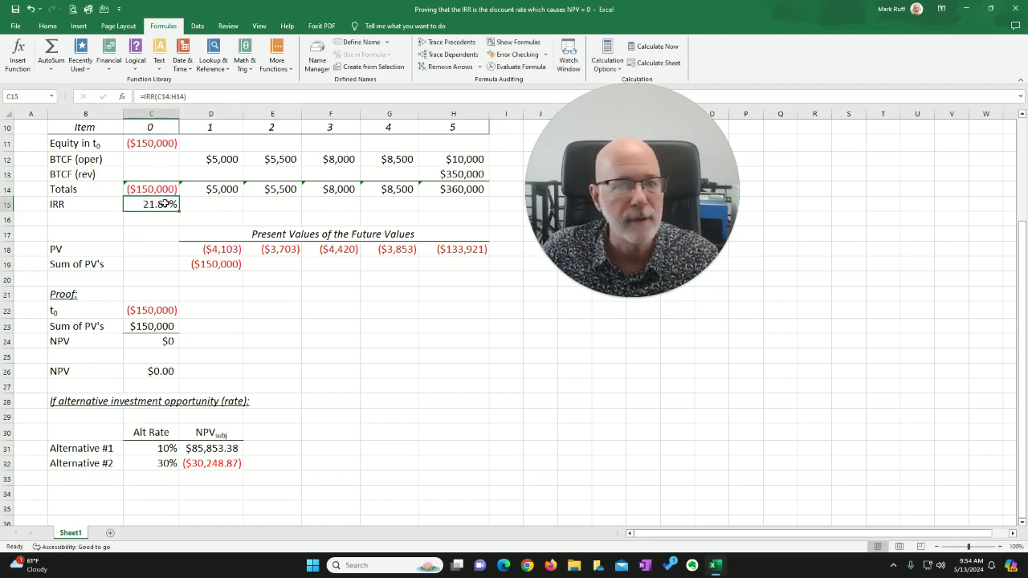
pyautogui.click(155, 188)
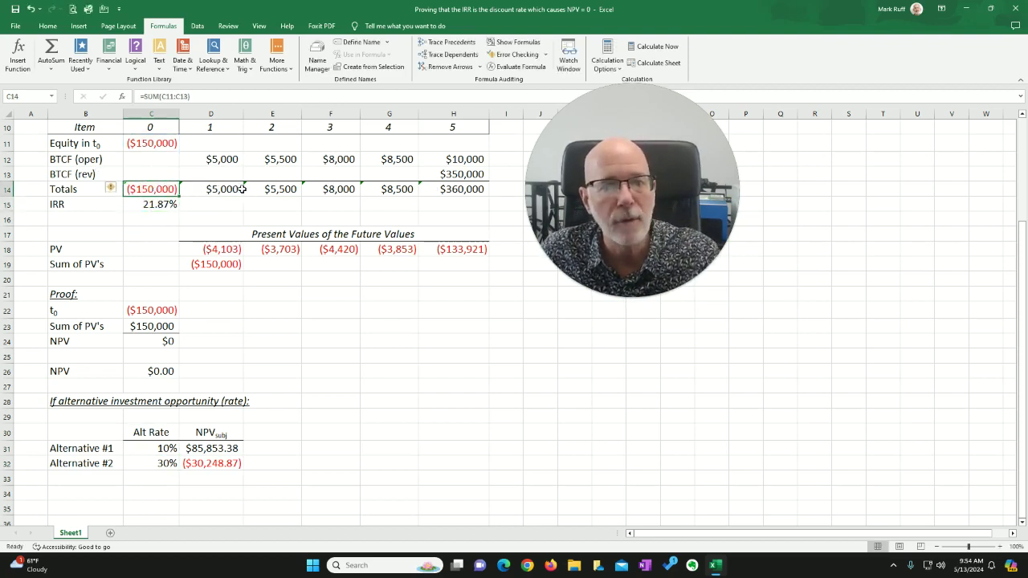
pyautogui.moveTo(239, 190); pyautogui.dragTo(474, 188)
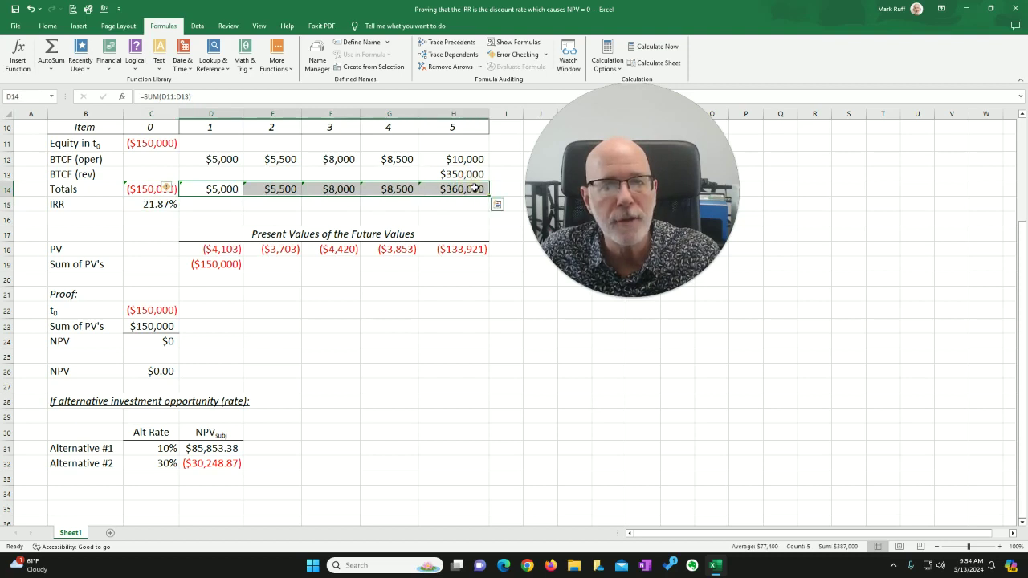
pyautogui.click(146, 205)
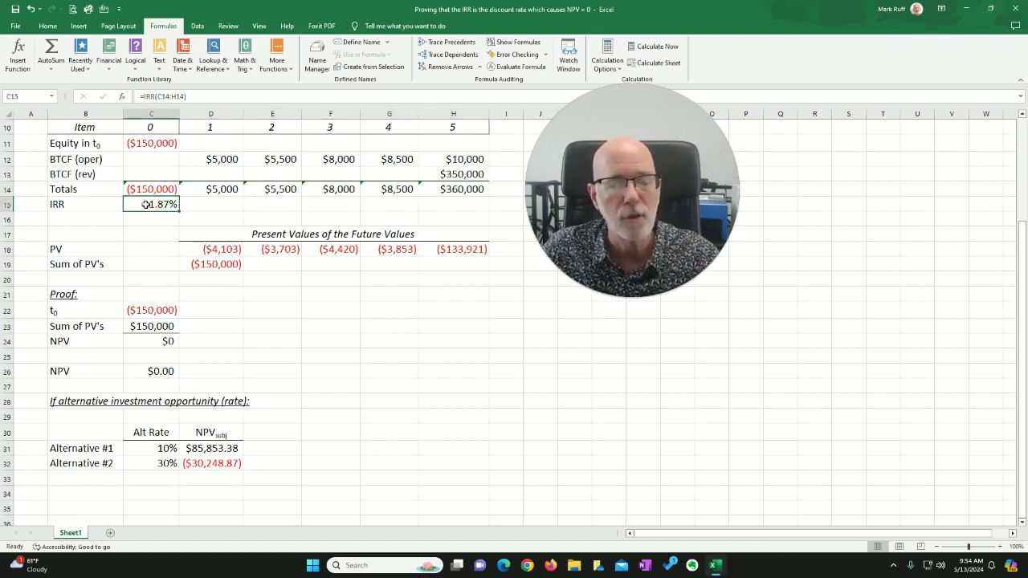
# - Examine how the NPV in D32 results from discounting C14:H14 at the rate in C32 instead of the IRR in C15
pyautogui.click(159, 463)
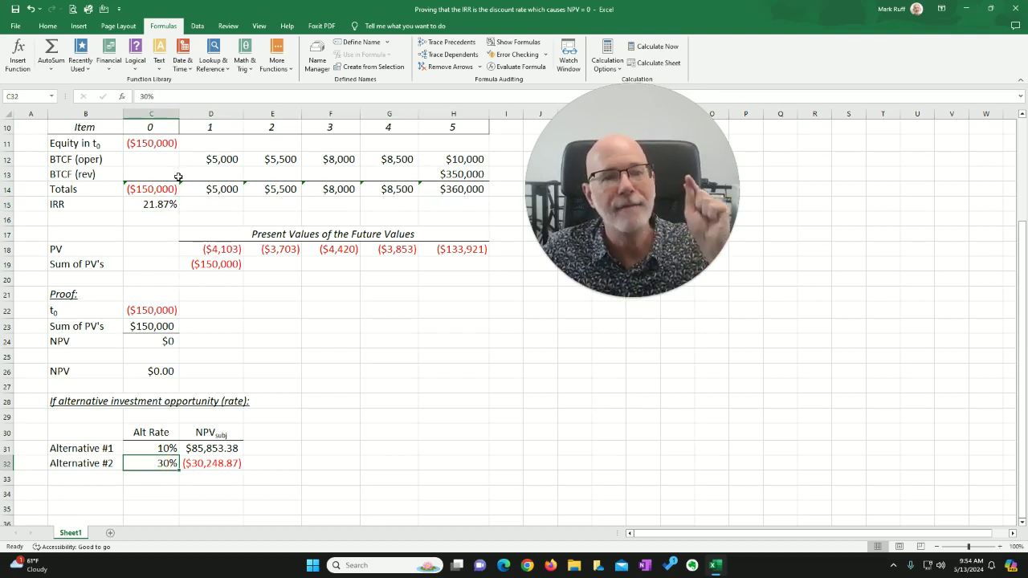
pyautogui.moveTo(166, 188); pyautogui.dragTo(465, 192)
pyautogui.click(465, 192)
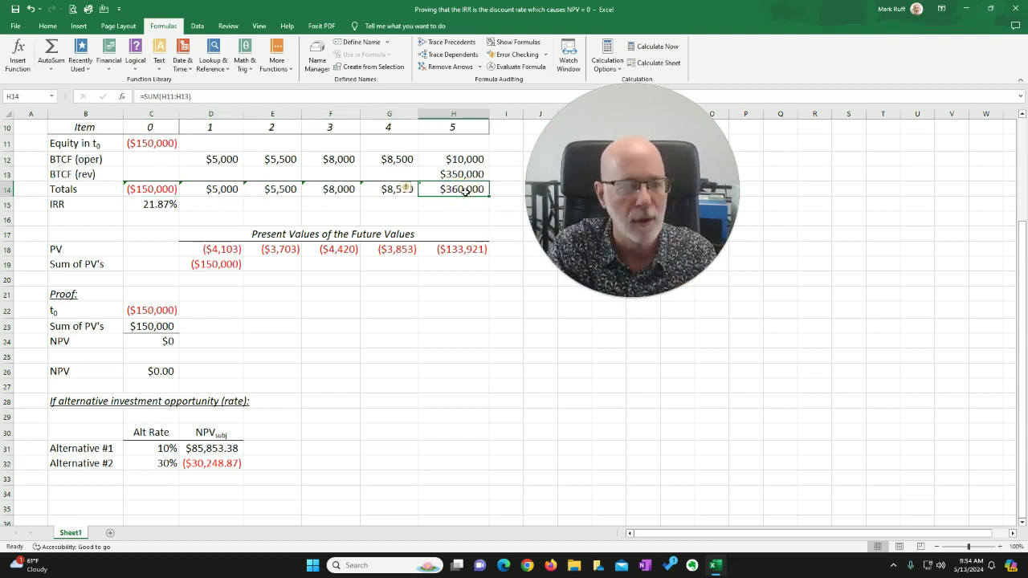
pyautogui.click(207, 462)
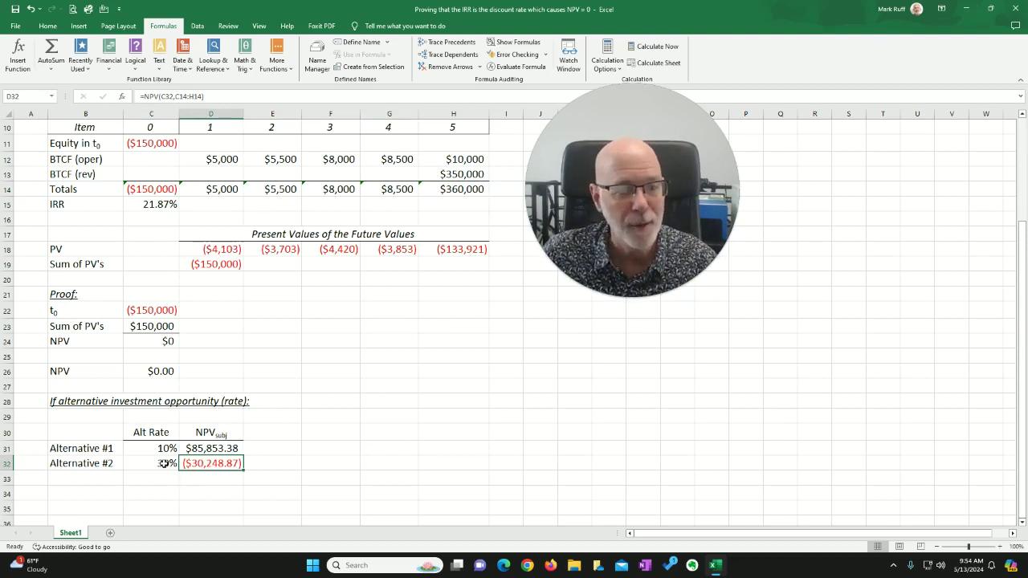
pyautogui.click(169, 205)
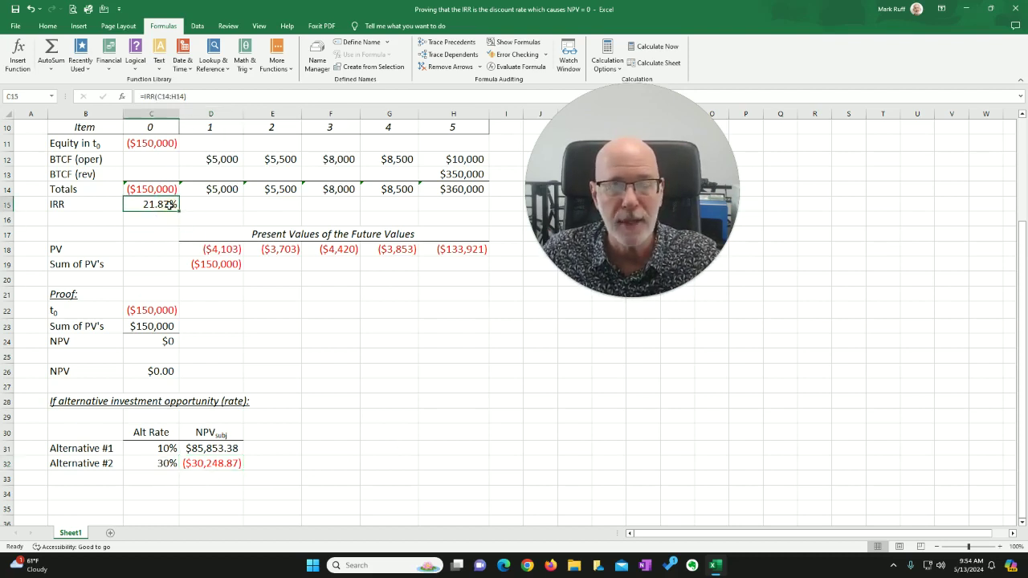
pyautogui.click(208, 462)
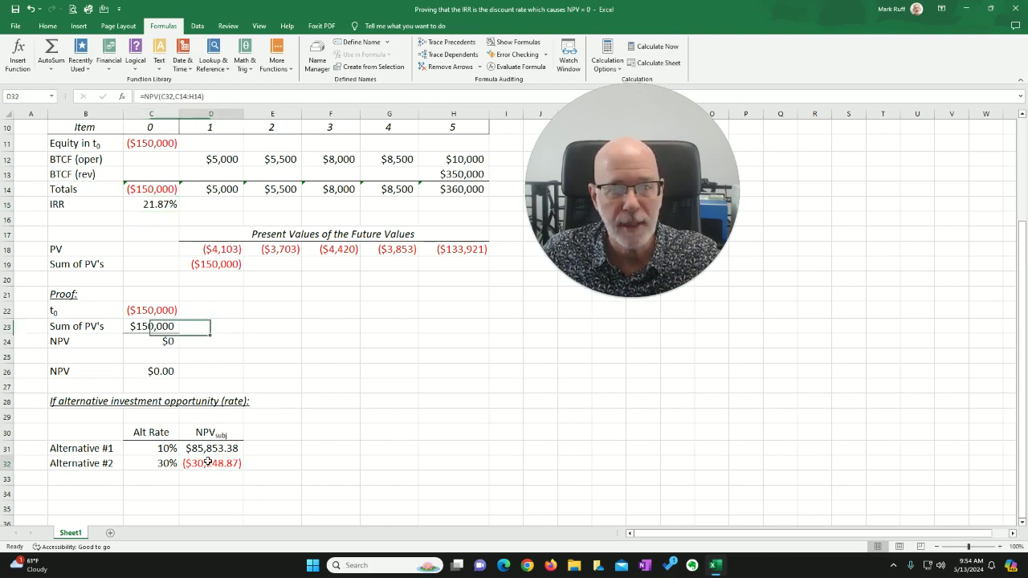
pyautogui.click(160, 463)
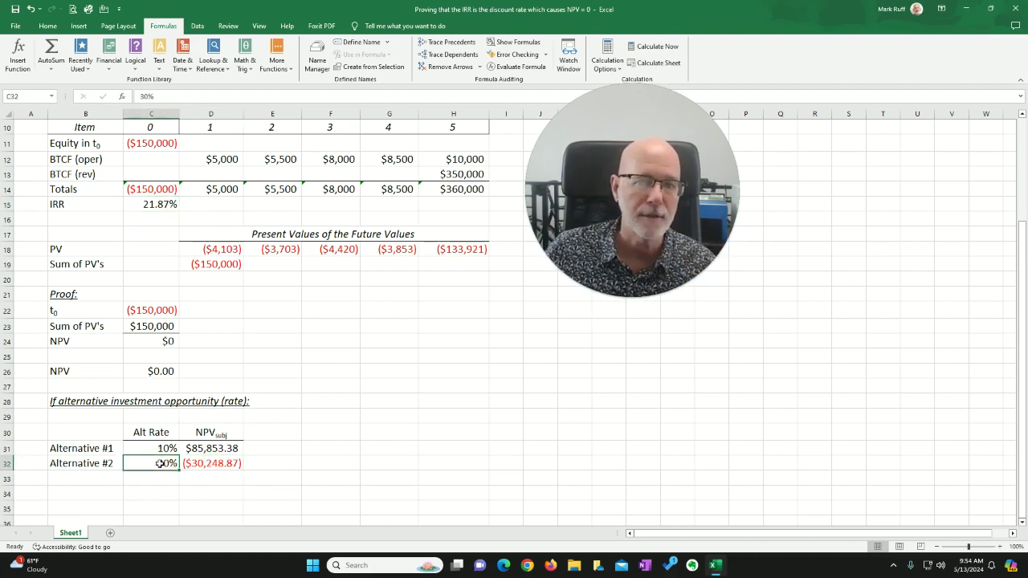
# - Recheck the IRR in C15 against the manual NPV in C24 and the NPV function in C26
pyautogui.scroll(3, 199, 411)
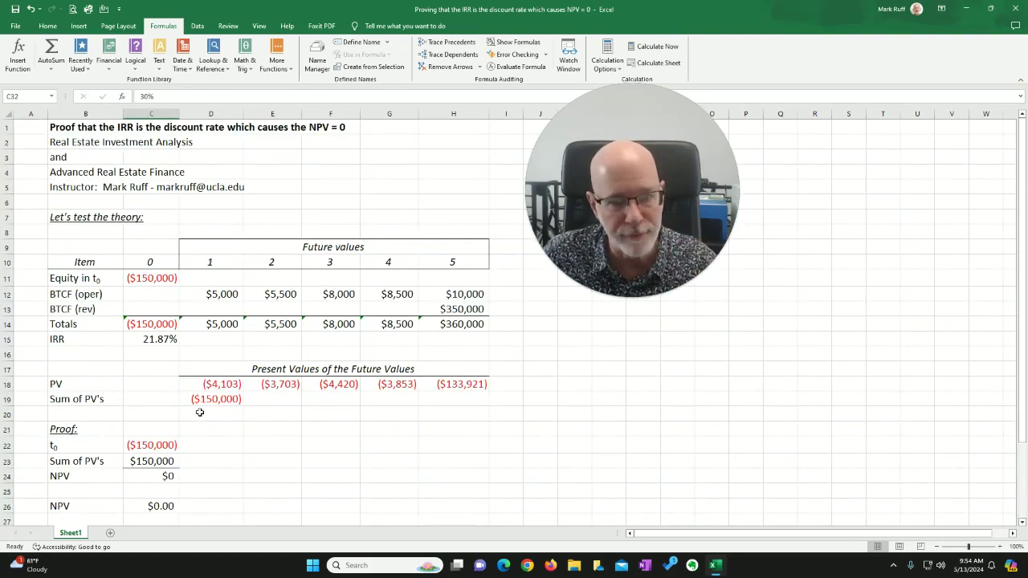
pyautogui.click(158, 340)
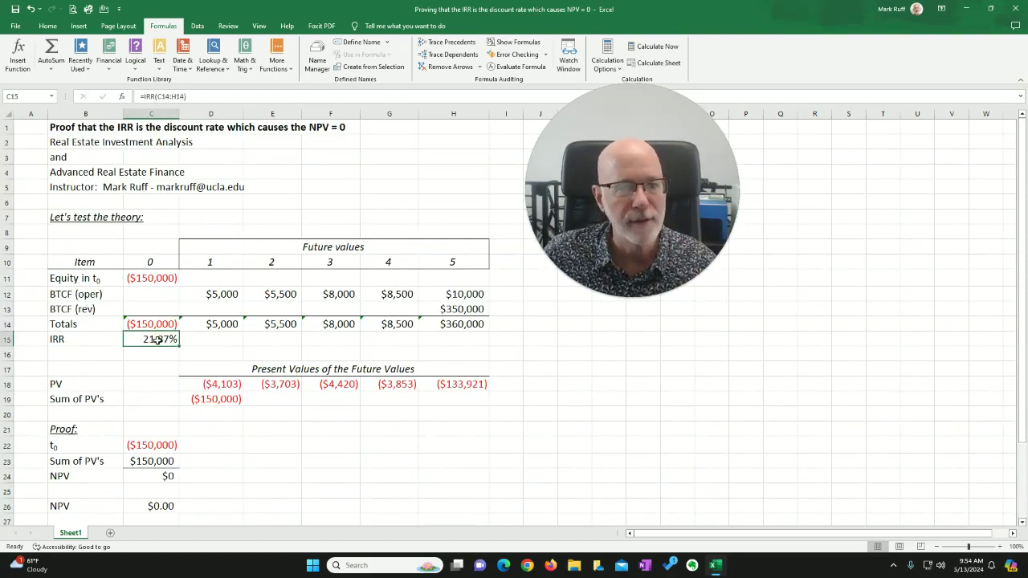
pyautogui.scroll(-3, 177, 433)
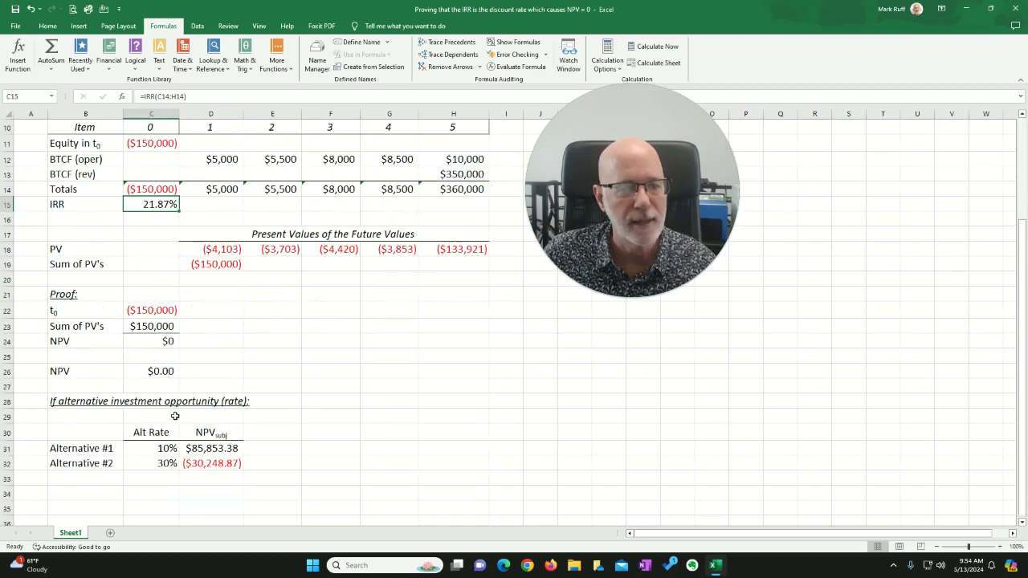
pyautogui.click(160, 339)
pyautogui.click(159, 369)
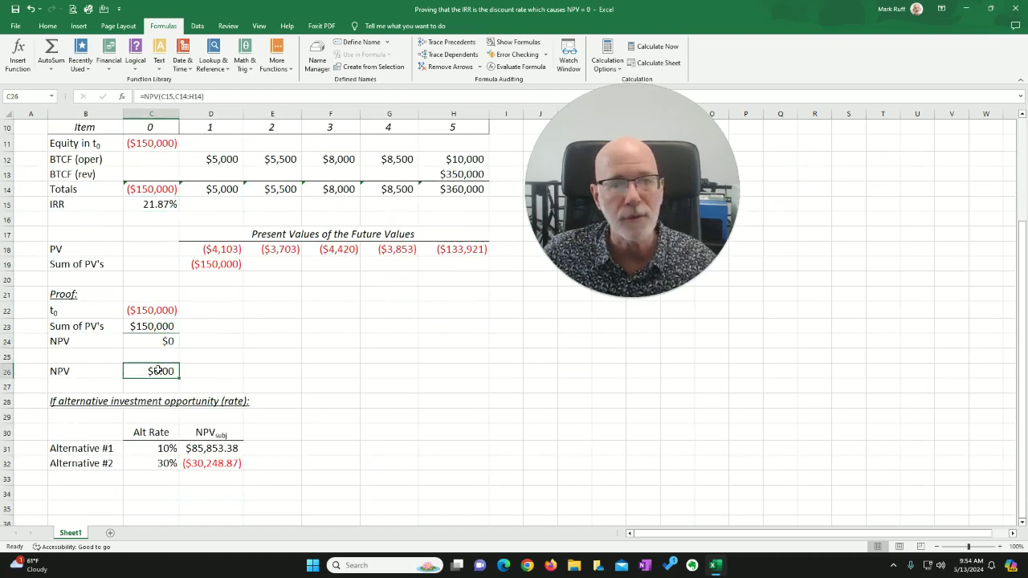